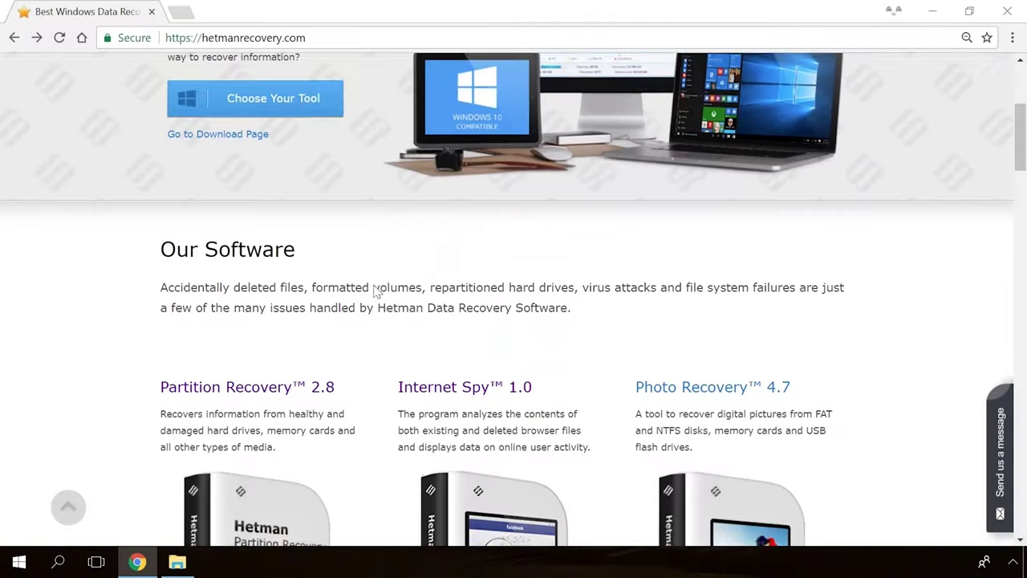
# Step: On hetmanrecovery.com, open the Partition Recovery 2.8 page and download hetman_partition_recovery.exe
pyautogui.scroll(15, 374, 292)
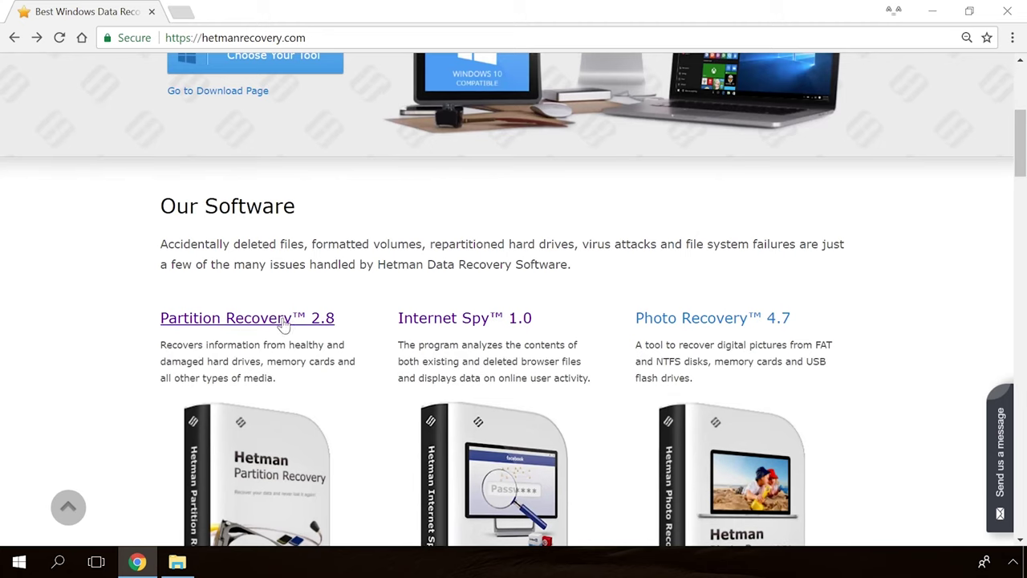
pyautogui.click(283, 322)
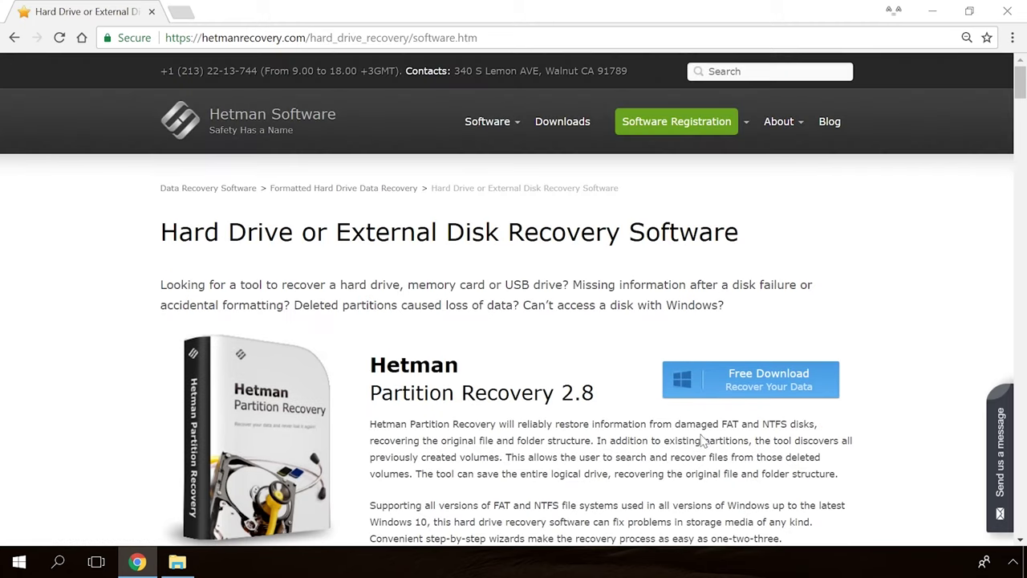
pyautogui.click(739, 384)
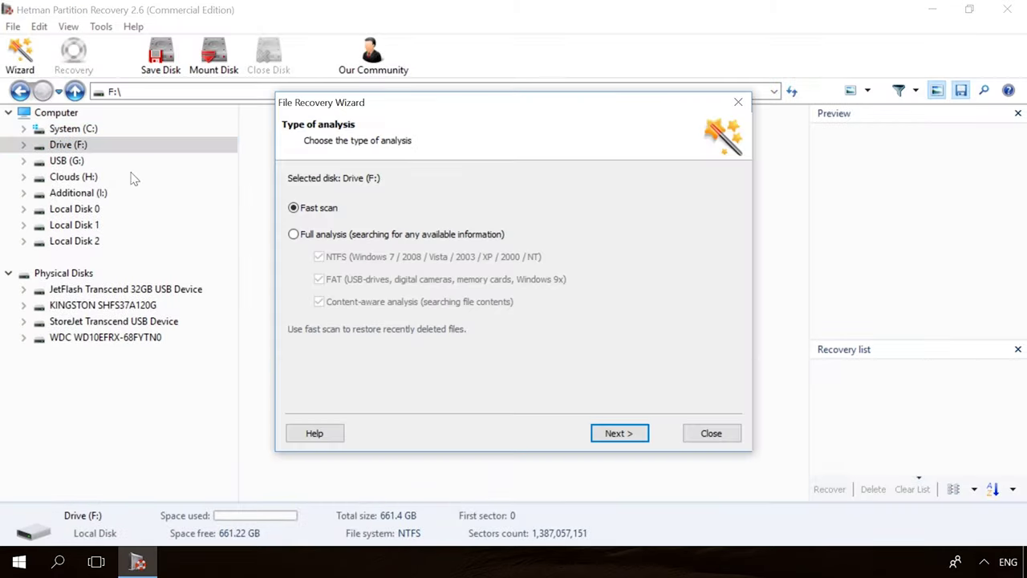
# Step: Fast-scan Drive (F:), preview 19779_en_1.jpg and 856071704.mp4, and recover the video
pyautogui.click(642, 437)
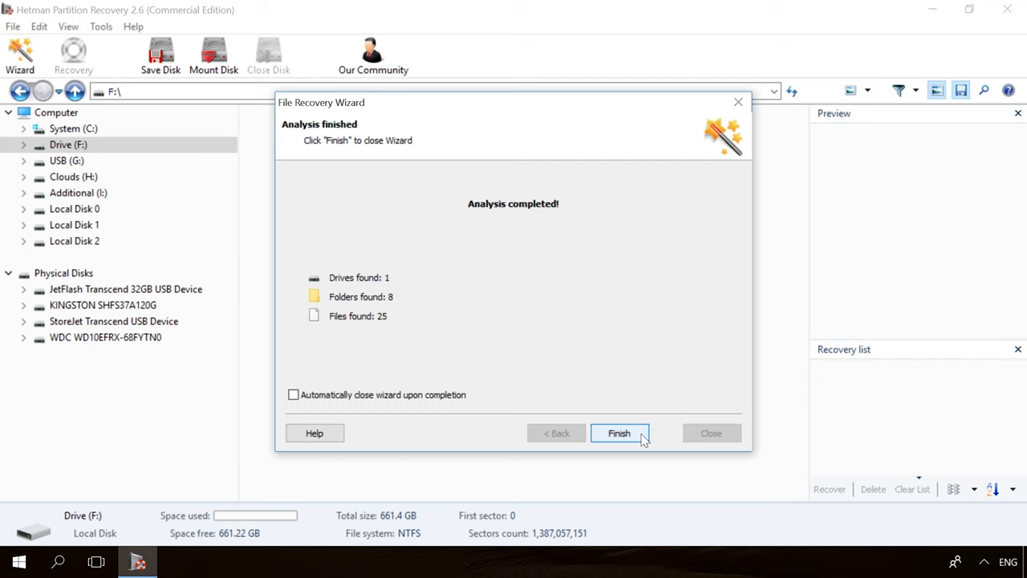
pyautogui.click(641, 437)
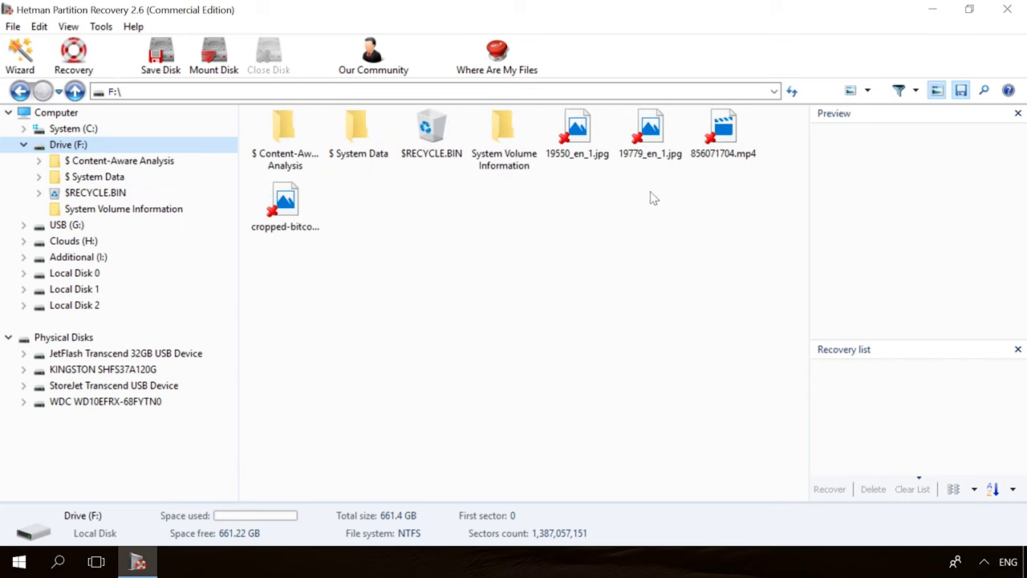
pyautogui.click(650, 133)
pyautogui.click(725, 131)
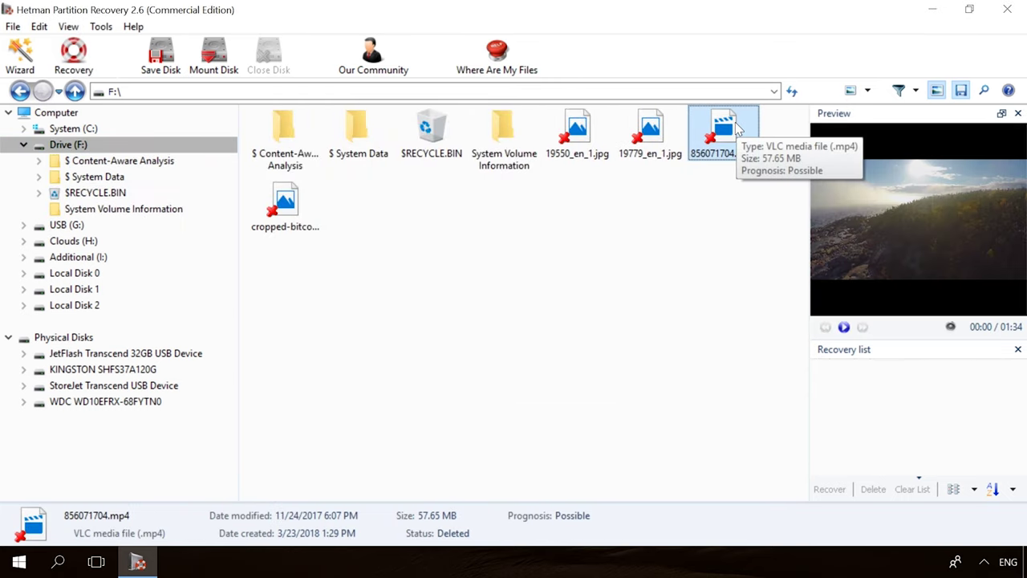
pyautogui.click(78, 56)
pyautogui.click(610, 437)
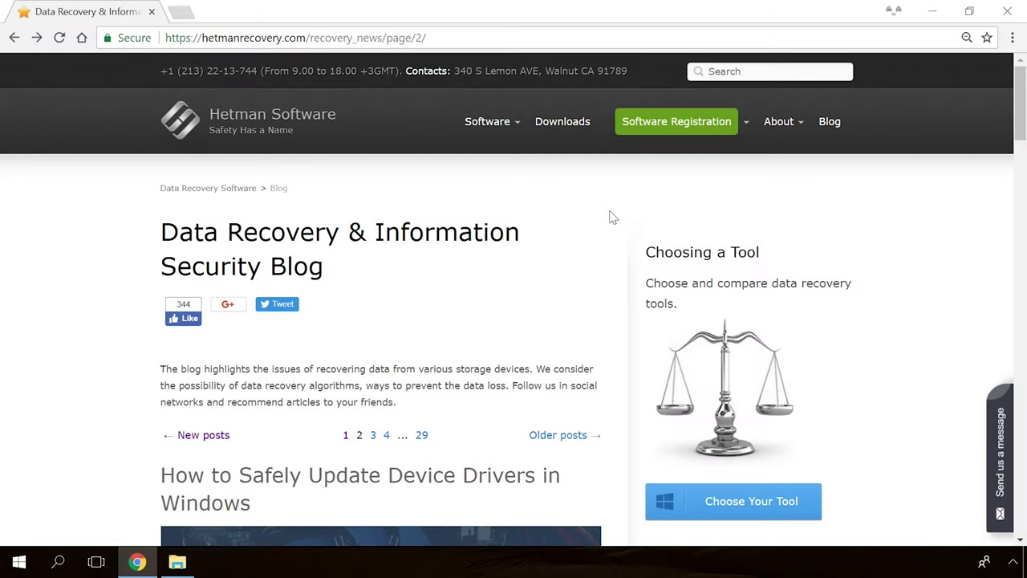
# Step: Scroll the Hetman blog and open the Windows Detected a Hard Disk Problem article
pyautogui.scroll(-15, 610, 217)
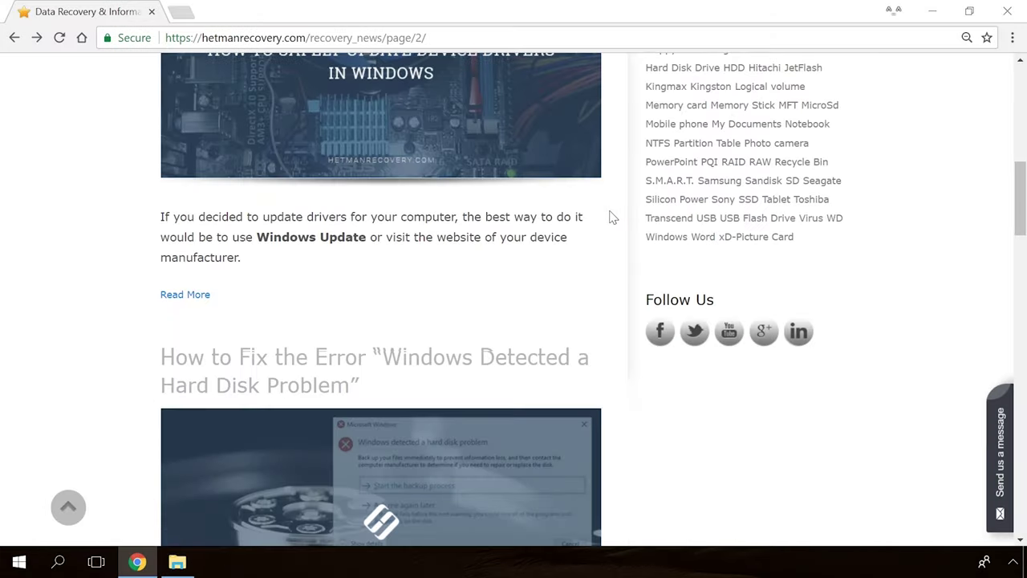
pyautogui.scroll(-14, 610, 216)
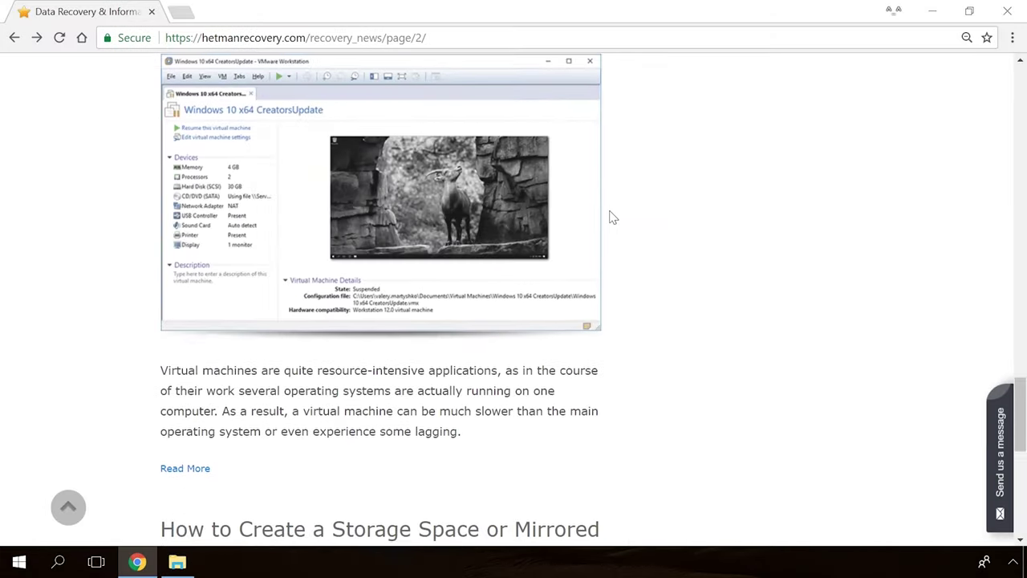
pyautogui.scroll(5, 610, 216)
pyautogui.scroll(12, 609, 217)
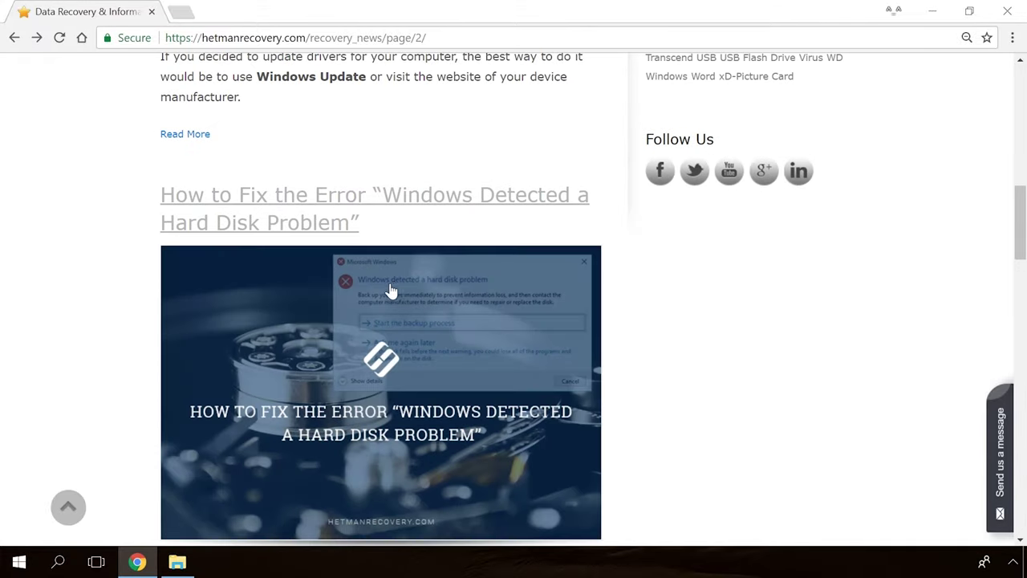
pyautogui.click(392, 291)
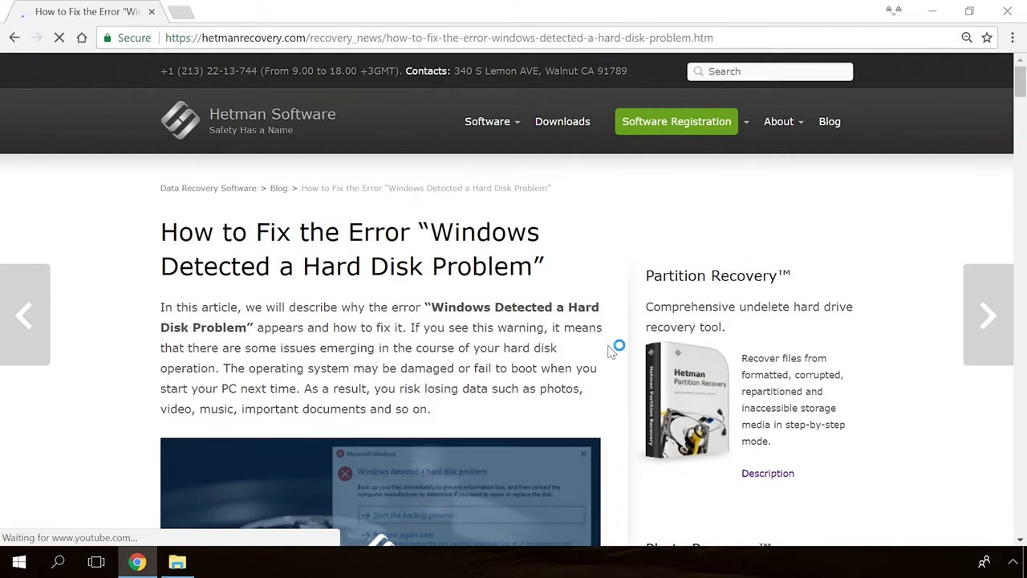
# Step: Scroll down the article and bring up the Send us a message form
pyautogui.scroll(-20, 610, 351)
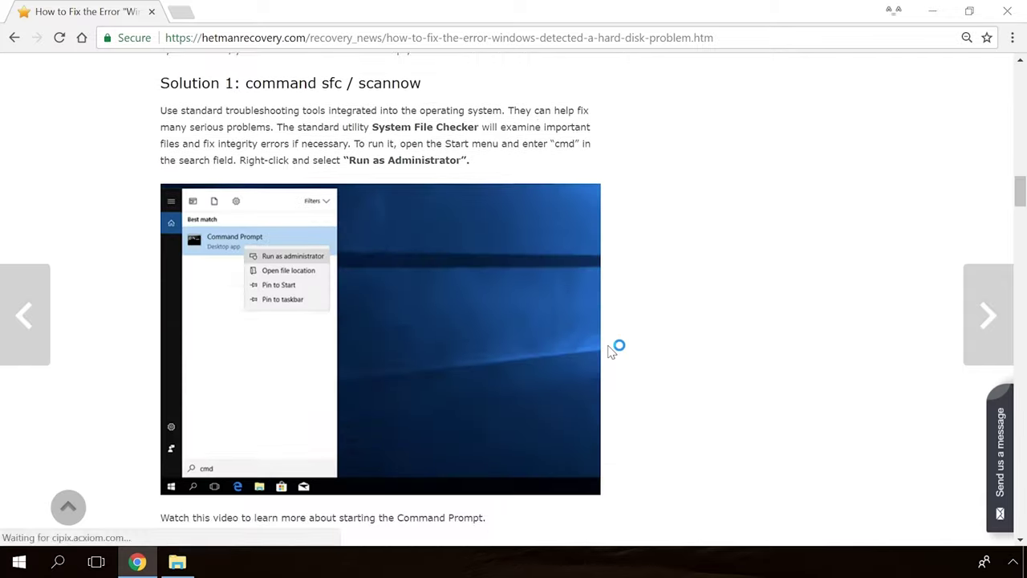
pyautogui.scroll(-5, 612, 350)
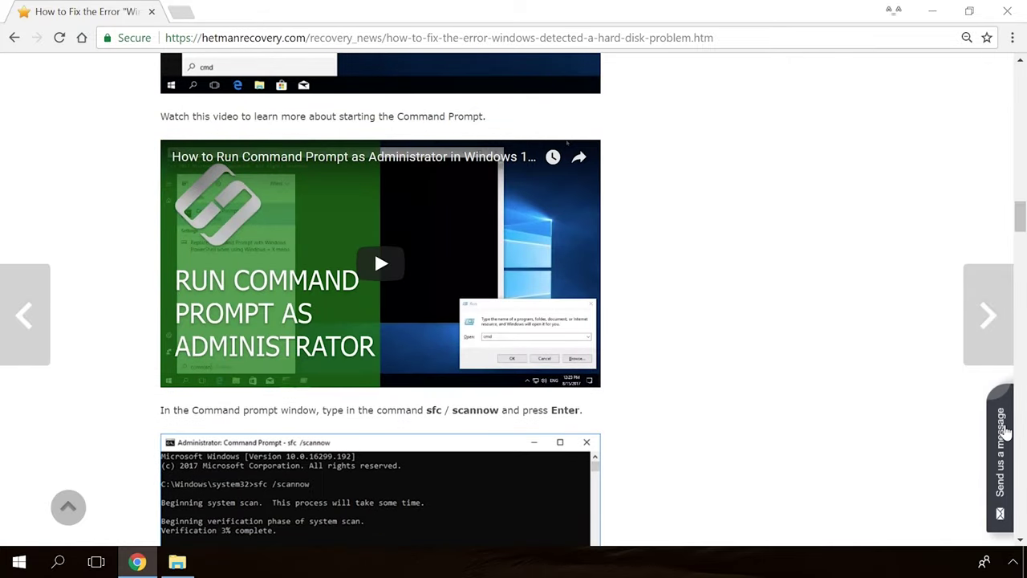
pyautogui.click(1003, 433)
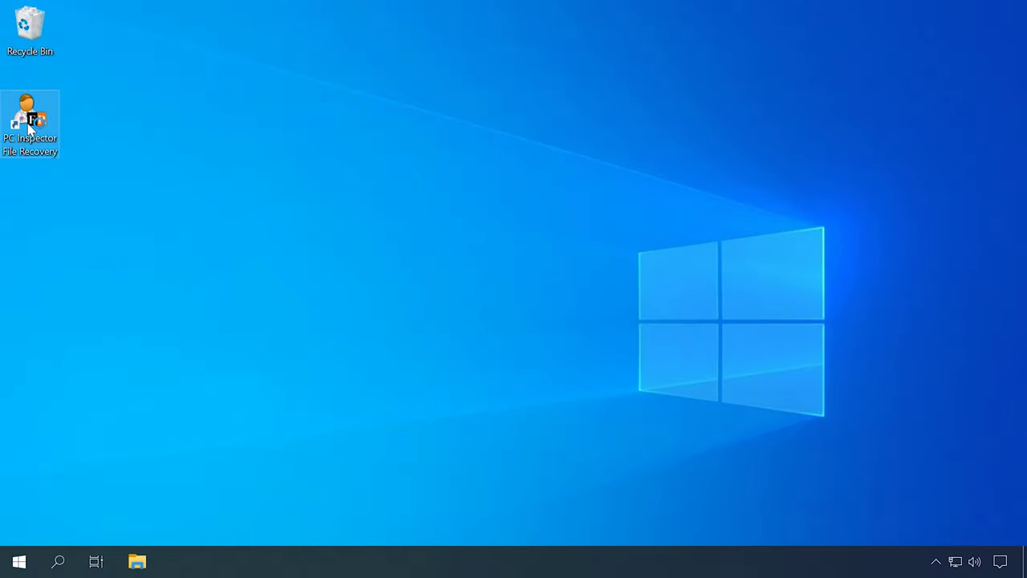
# Step: Launch PC Inspector File Recovery in English and run Find lost data
pyautogui.doubleClick(29, 126)
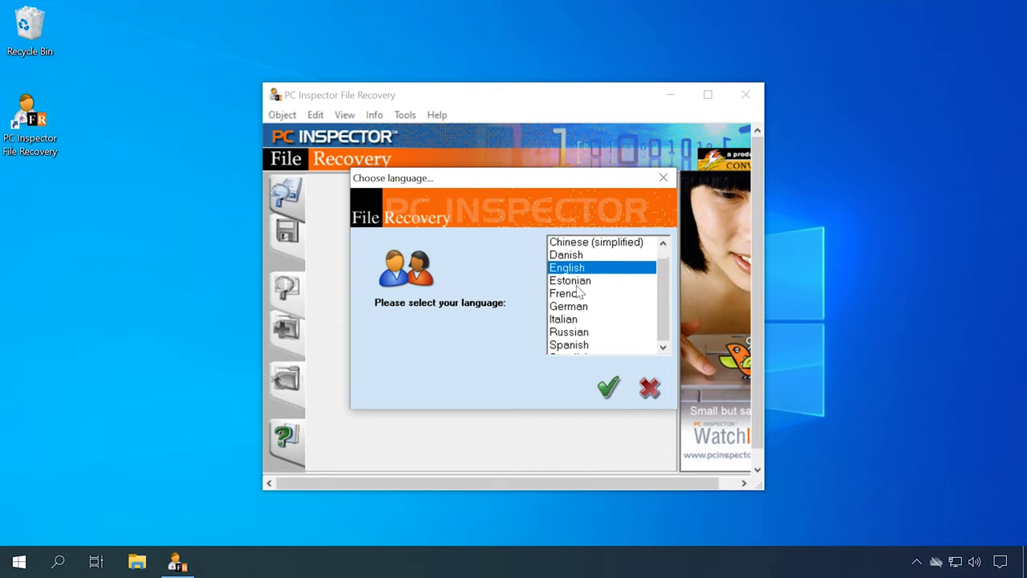
pyautogui.scroll(-1, 577, 292)
pyautogui.scroll(1, 577, 293)
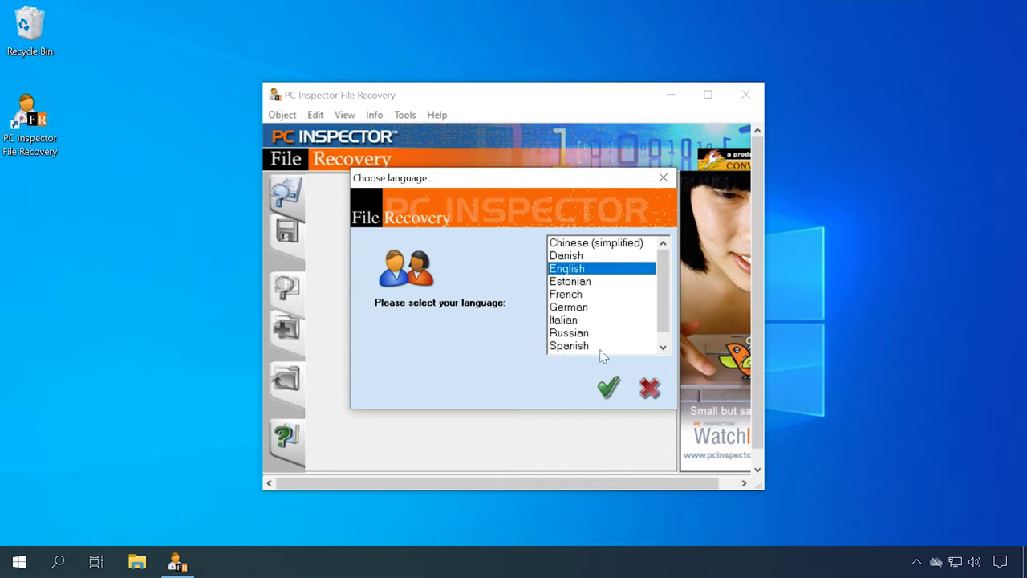
pyautogui.click(609, 387)
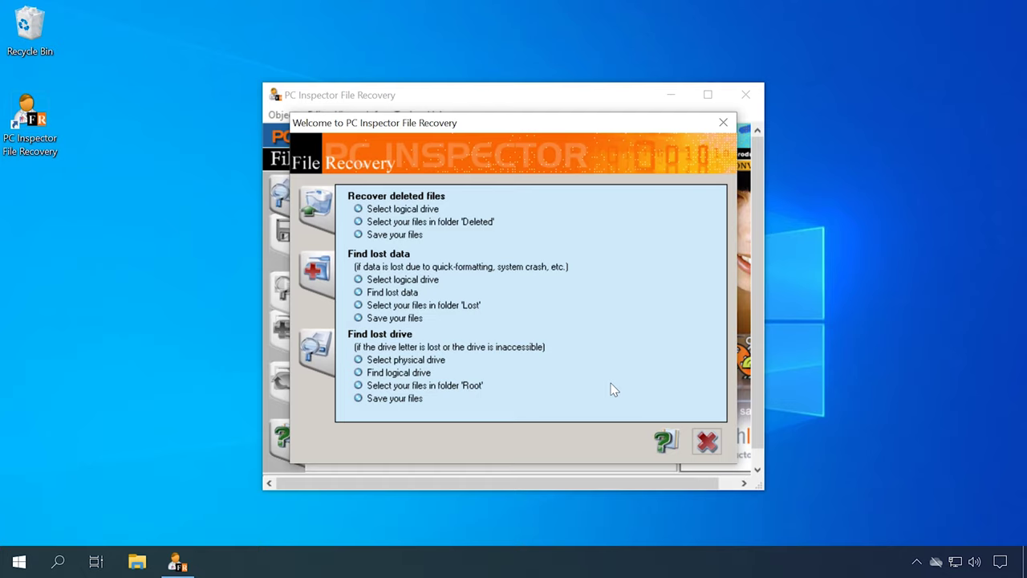
pyautogui.click(315, 273)
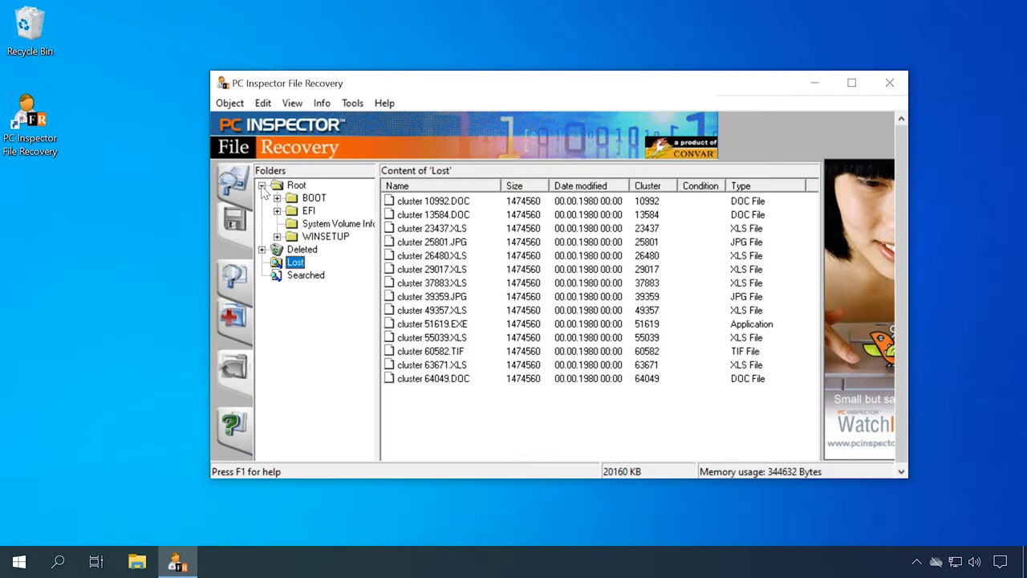
# Step: Expand Root > EFI > microsoft > BOOT in the tree to list its files
pyautogui.click(296, 186)
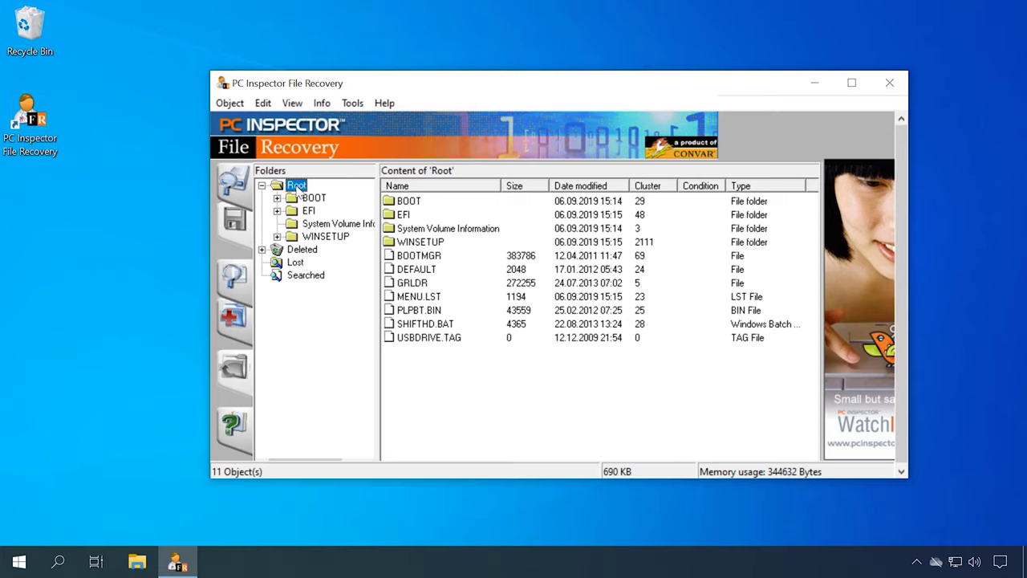
pyautogui.click(309, 211)
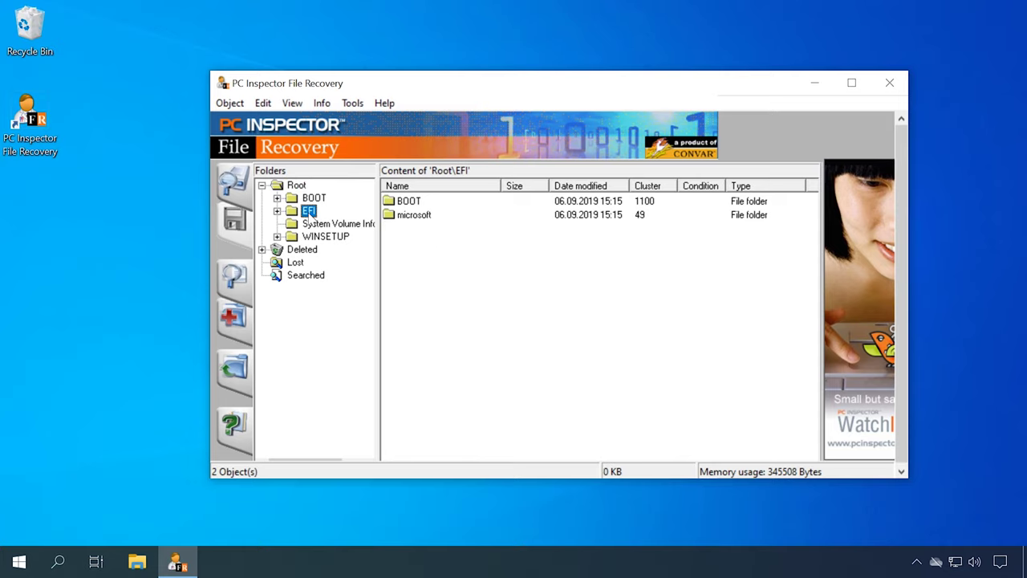
pyautogui.doubleClick(289, 212)
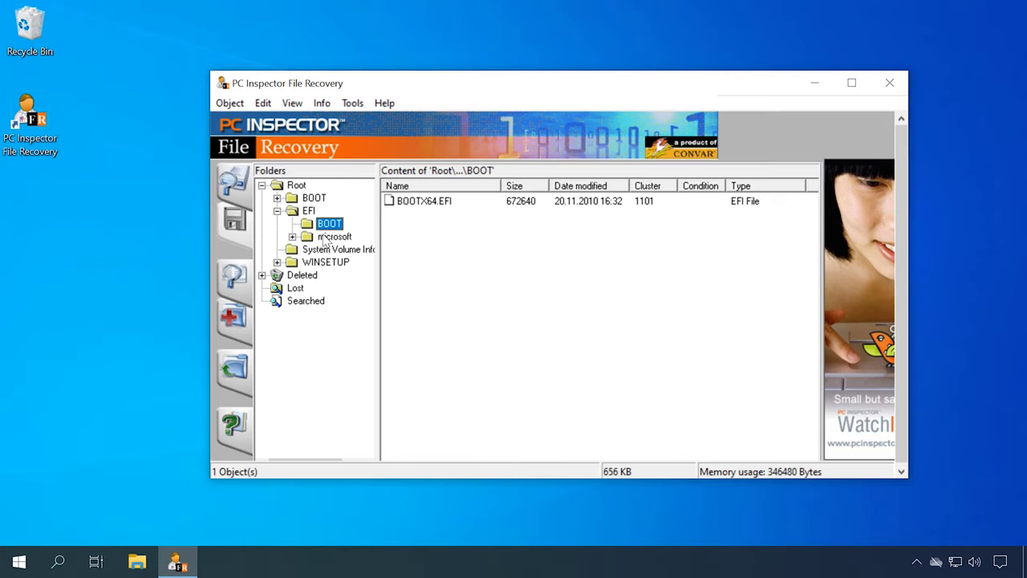
pyautogui.click(292, 237)
pyautogui.click(337, 250)
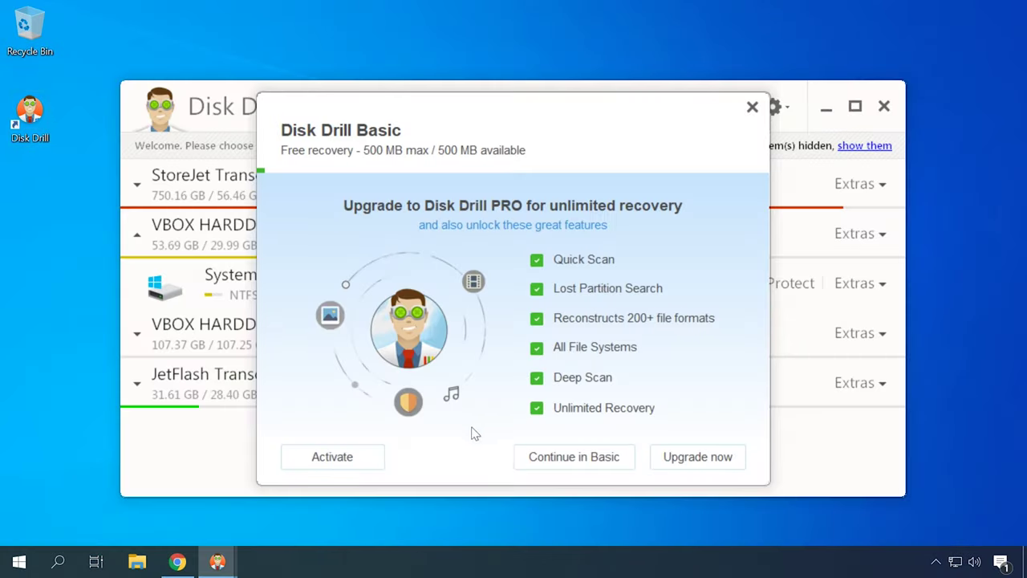
# Step: Keep the Basic edition, maximize Disk Drill, and review each drive's recovery options
pyautogui.click(560, 463)
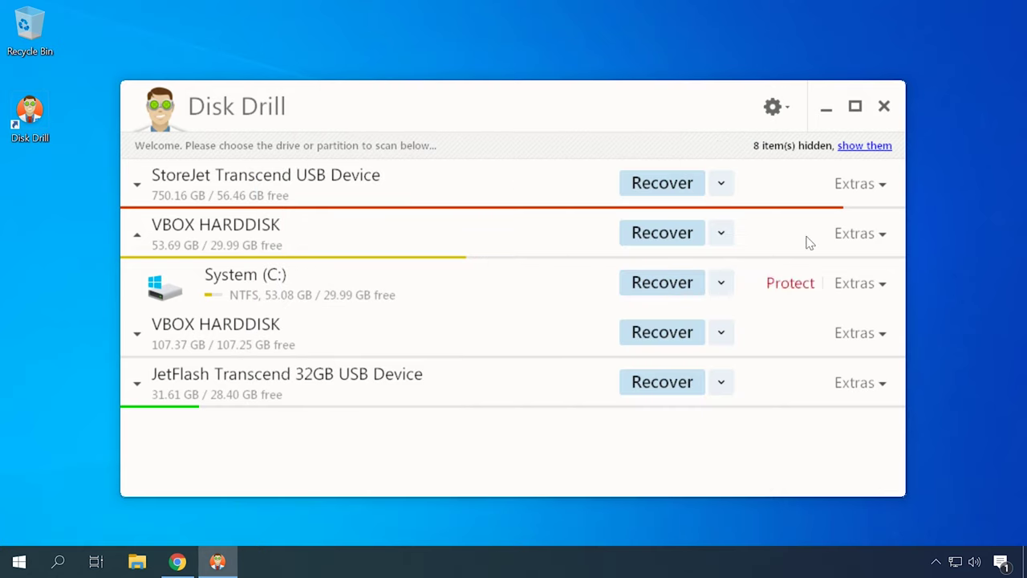
pyautogui.click(857, 117)
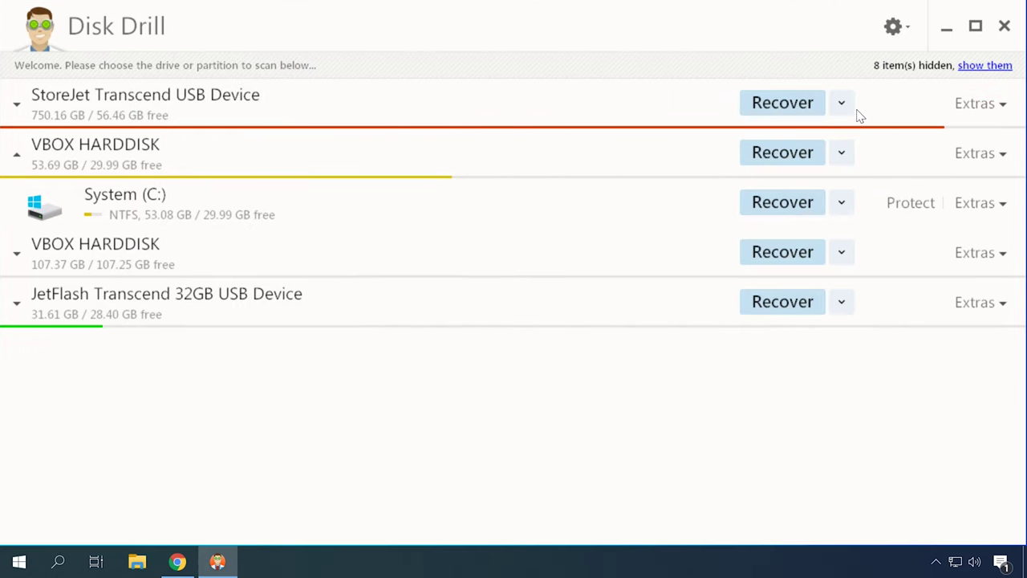
pyautogui.click(843, 303)
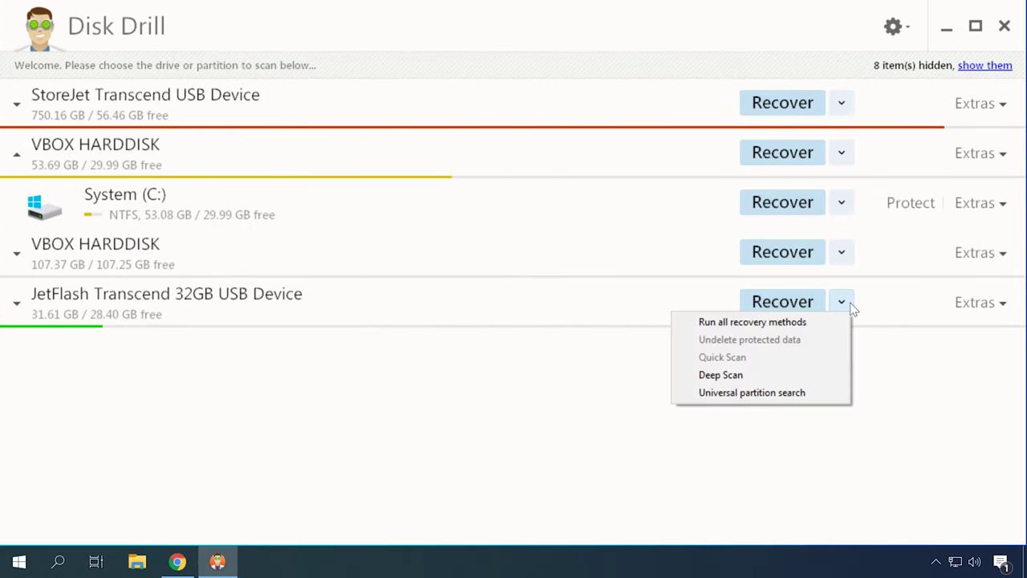
pyautogui.click(841, 253)
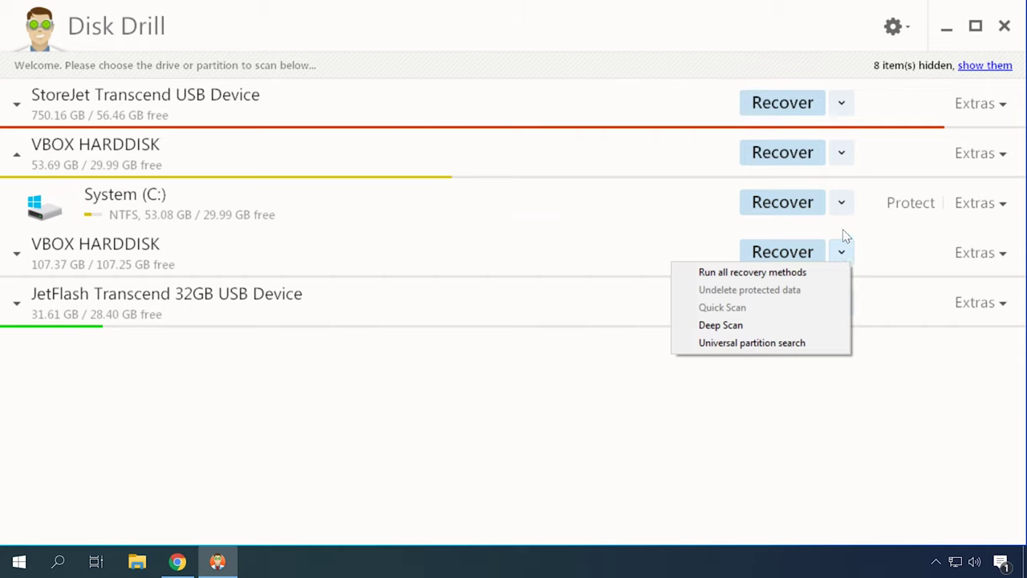
pyautogui.click(843, 203)
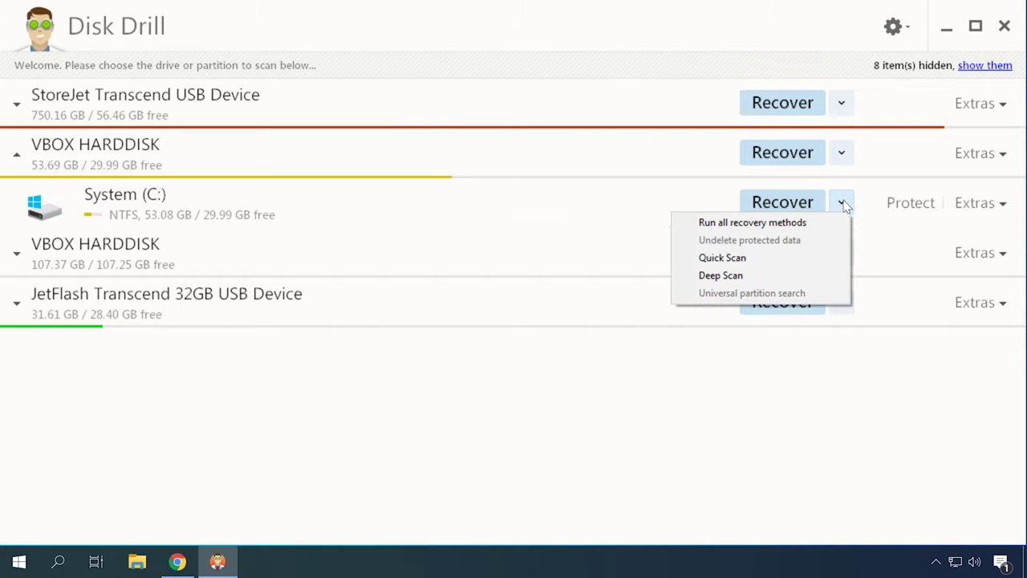
pyautogui.click(840, 155)
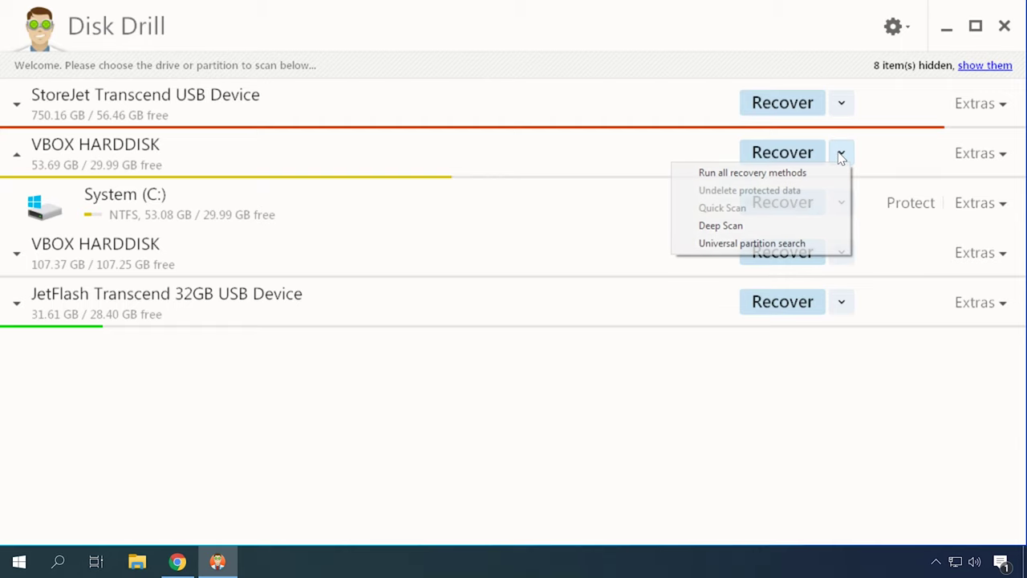
pyautogui.click(841, 103)
pyautogui.click(841, 102)
# Step: Start a Quick Scan of System (C:)
pyautogui.click(834, 357)
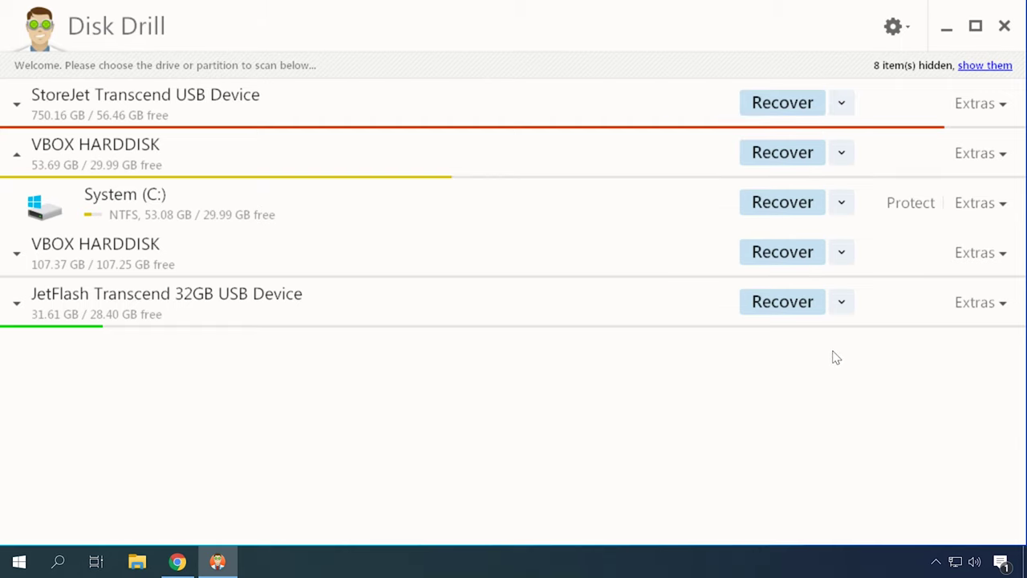
pyautogui.click(842, 211)
pyautogui.click(727, 258)
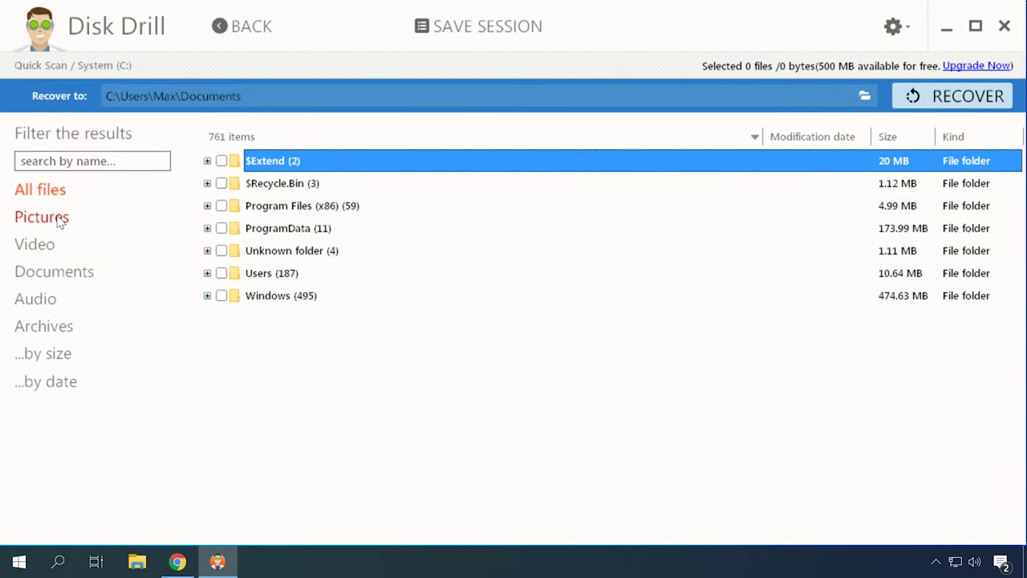
# Step: Browse the Pictures, Video, Documents, Audio and Archives filters of the scan results
pyautogui.click(59, 222)
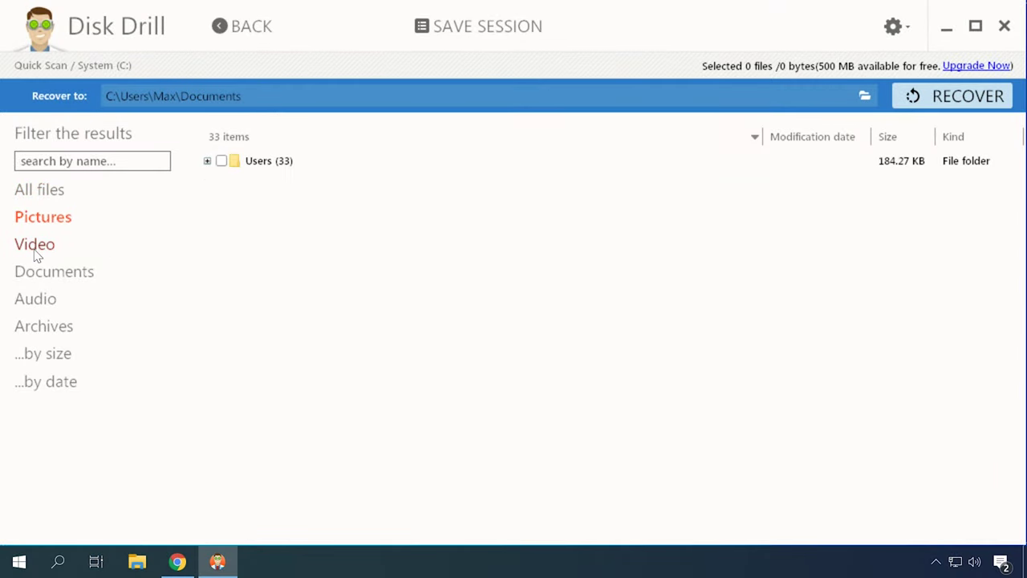
pyautogui.click(36, 249)
pyautogui.click(44, 276)
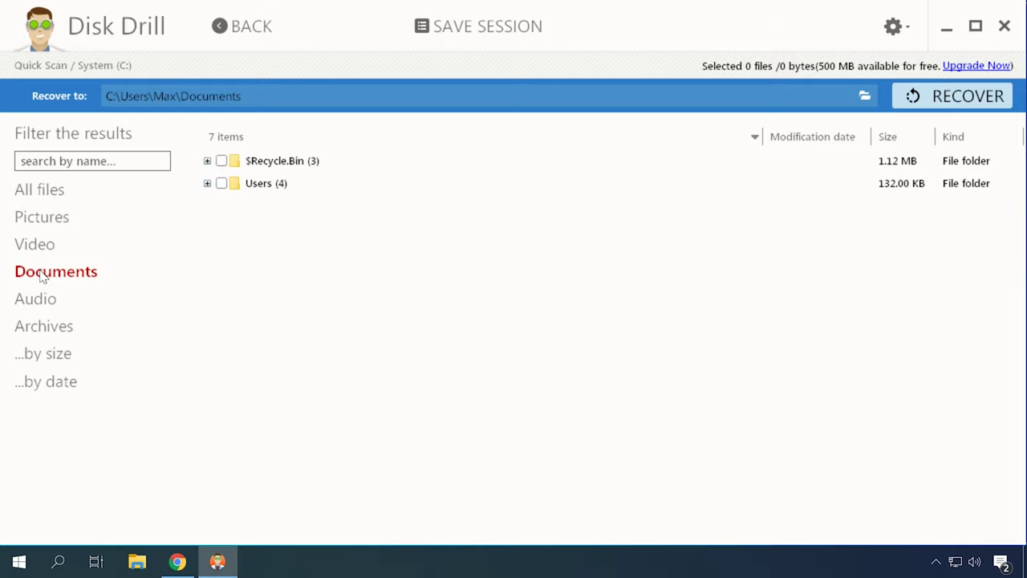
pyautogui.click(40, 306)
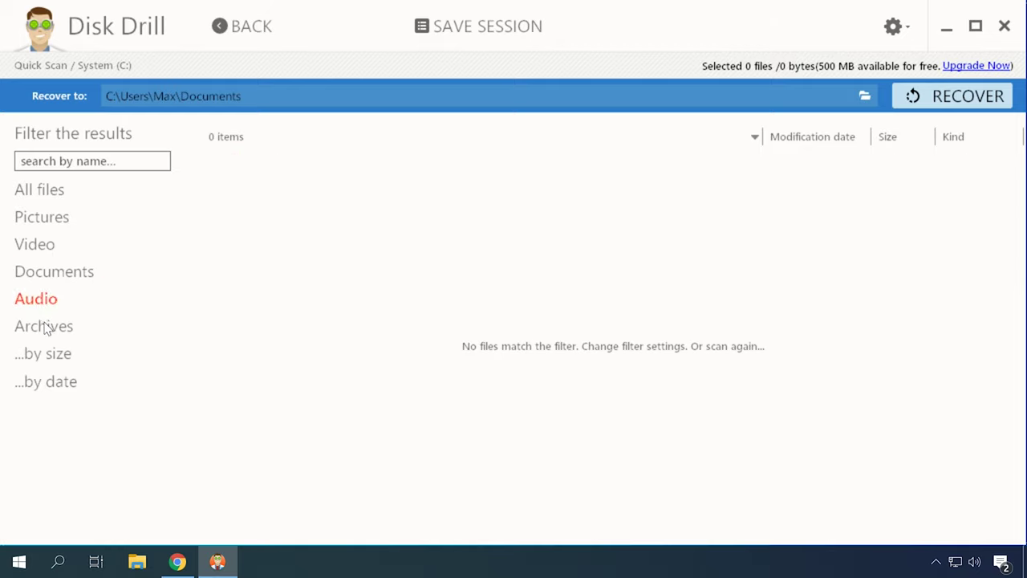
pyautogui.click(46, 329)
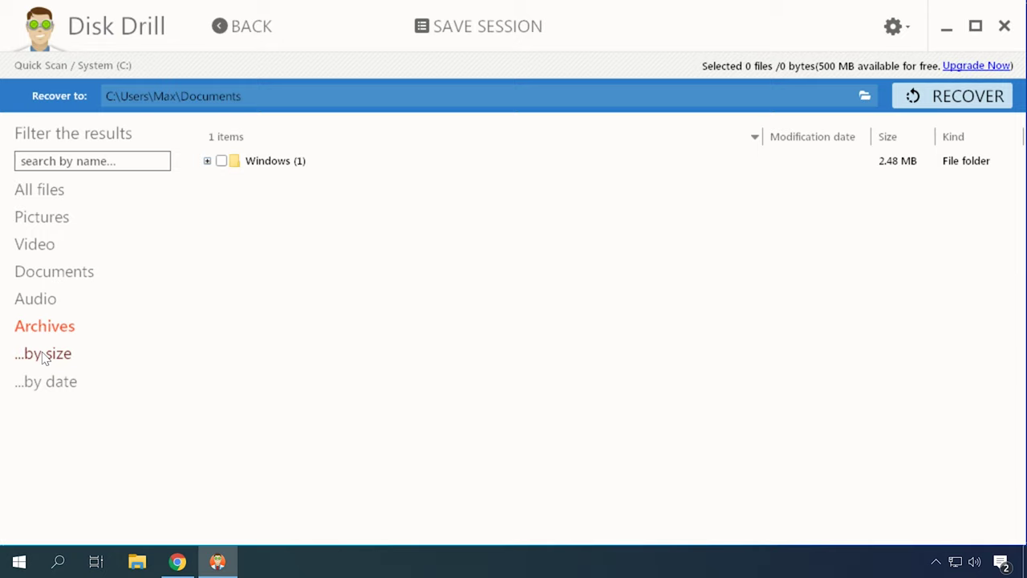
# Step: Check the by-size and by-date filters, then list all 761 found files again
pyautogui.click(44, 355)
pyautogui.click(43, 385)
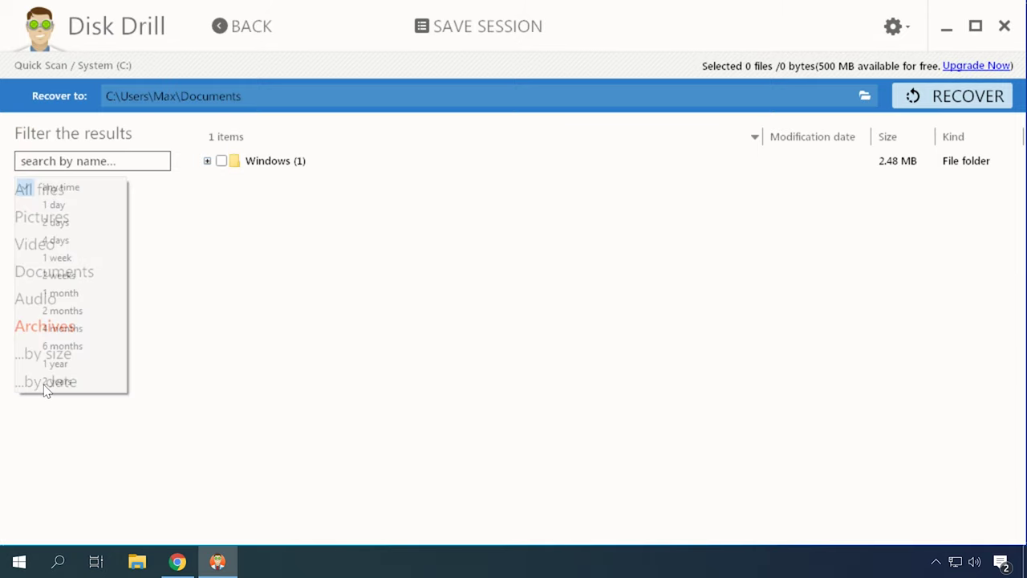
pyautogui.click(44, 427)
pyautogui.click(45, 196)
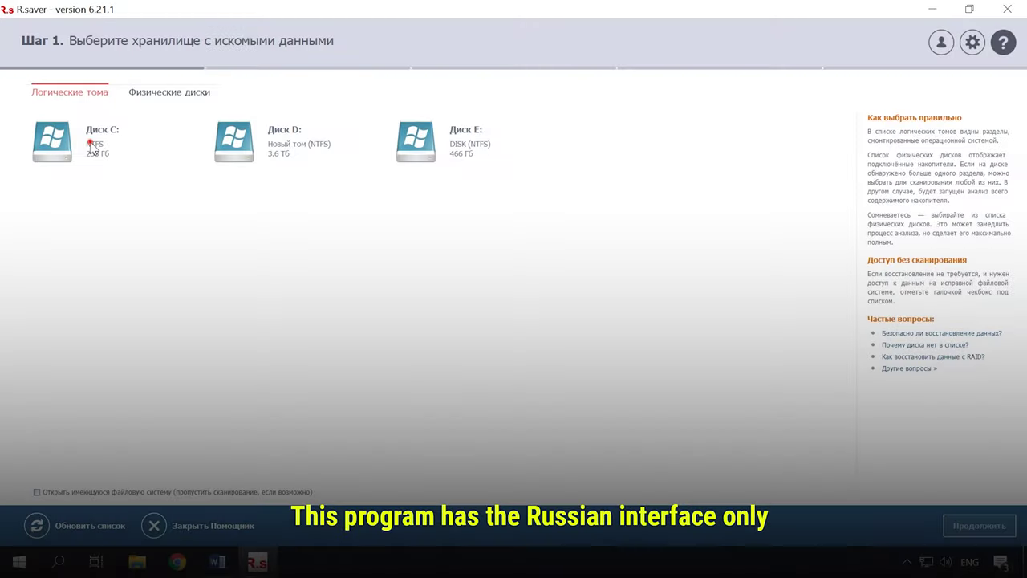
# Step: Select Диск C: and continue so R.saver analyses it and reaches step 3
pyautogui.click(93, 147)
pyautogui.click(169, 92)
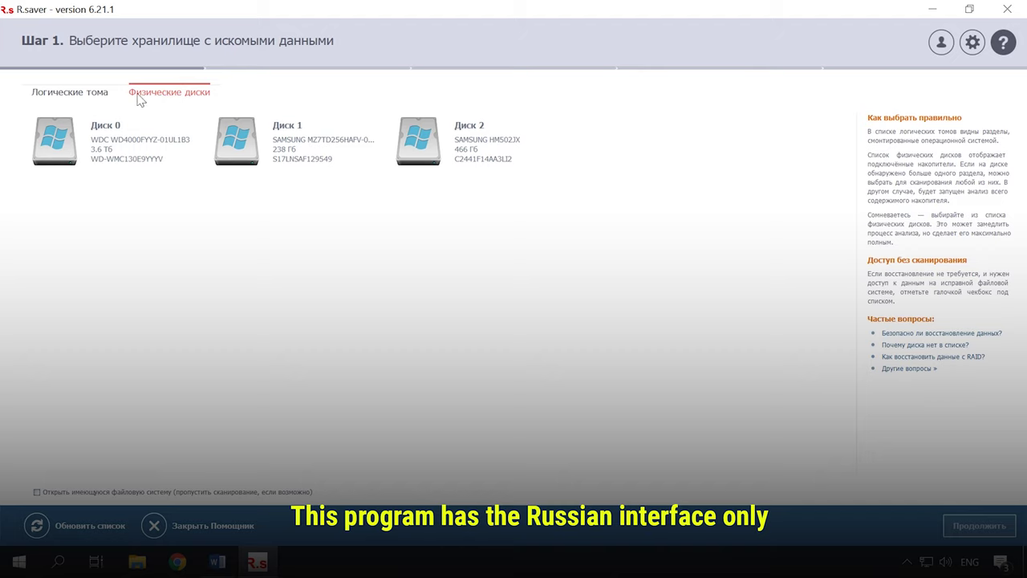
pyautogui.click(80, 92)
pyautogui.click(95, 153)
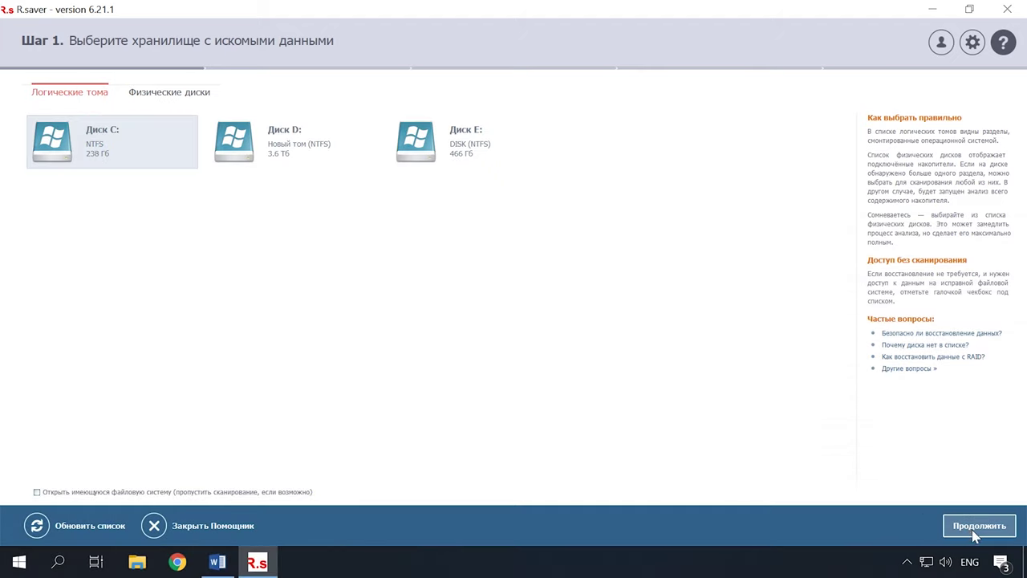
pyautogui.click(974, 533)
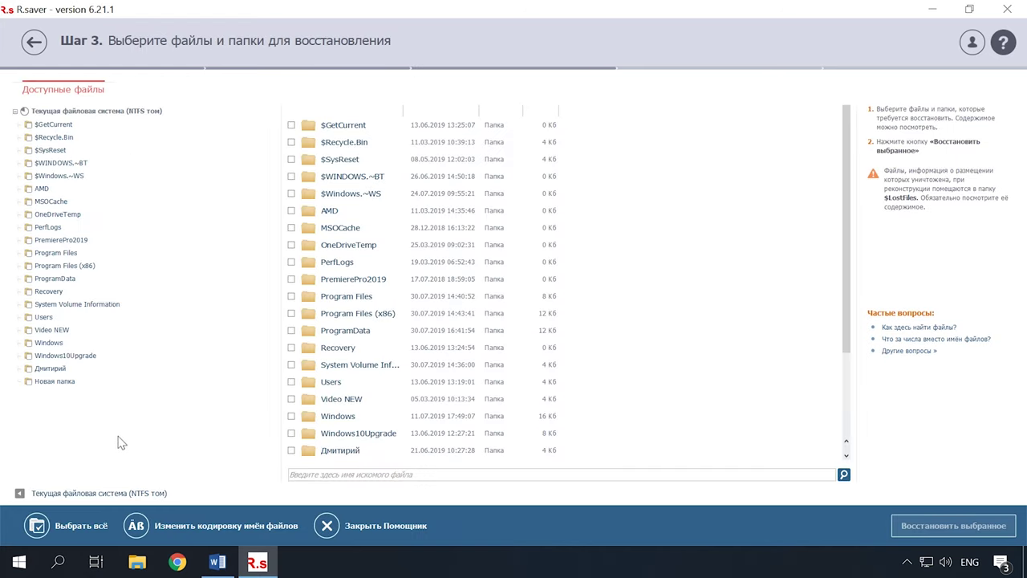
# Step: Return to drive selection and inspect the UTF-16, legacy, DOS and Linux encoding lists unchanged
pyautogui.click(245, 535)
pyautogui.click(1011, 162)
pyautogui.click(1011, 161)
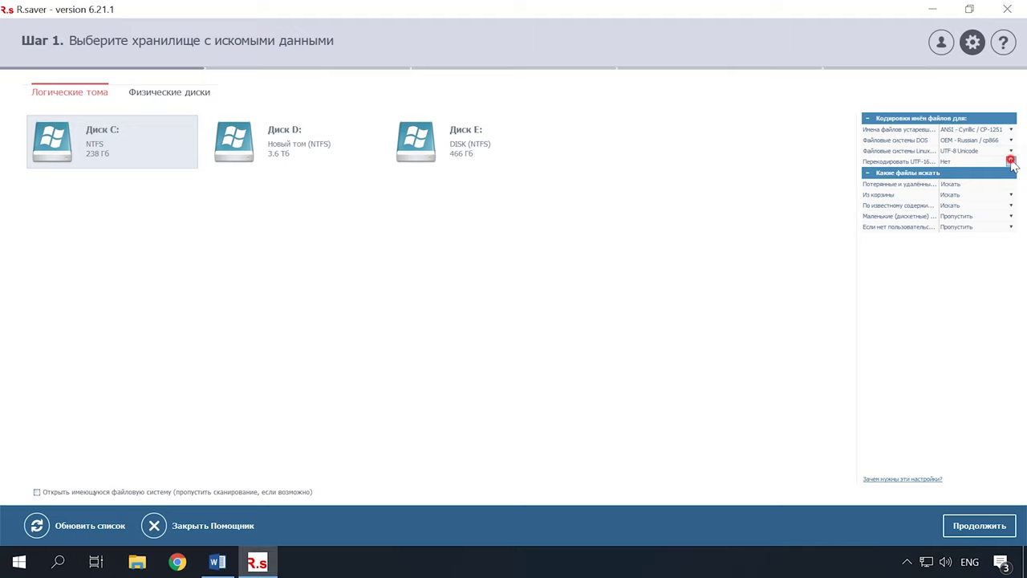
pyautogui.click(1011, 130)
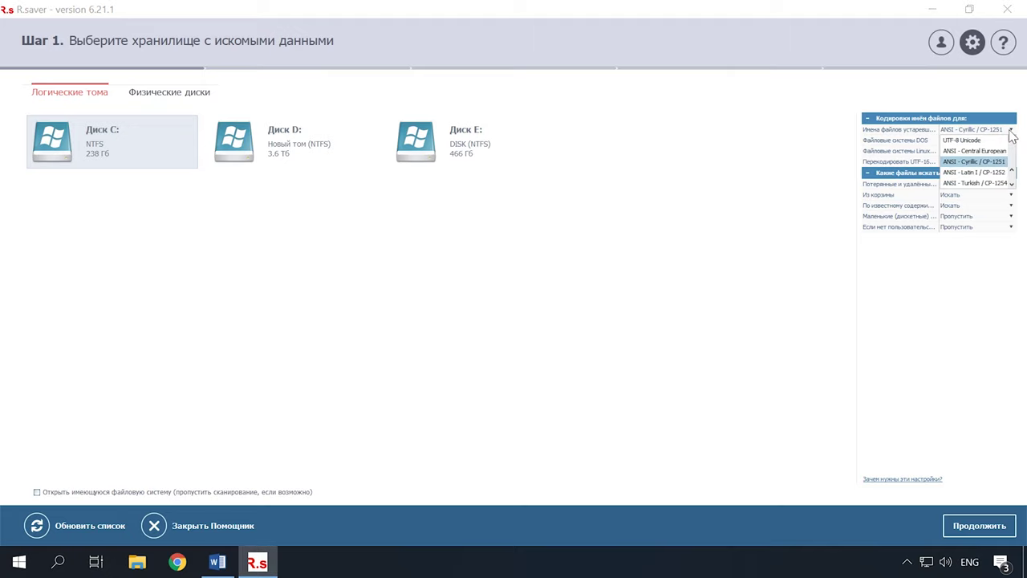
pyautogui.click(1014, 139)
pyautogui.click(1018, 140)
pyautogui.click(1020, 141)
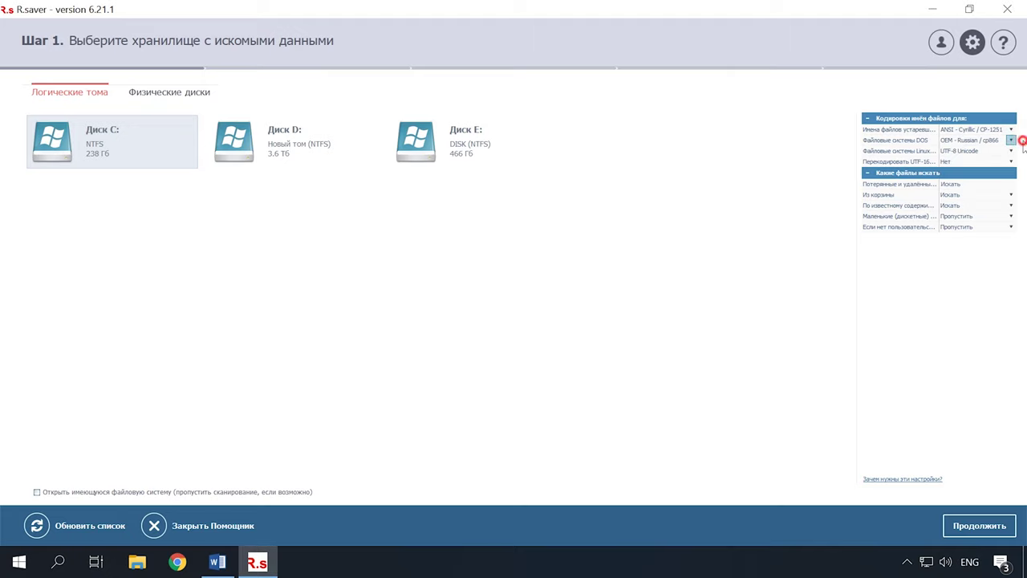
pyautogui.click(1011, 151)
pyautogui.click(1012, 151)
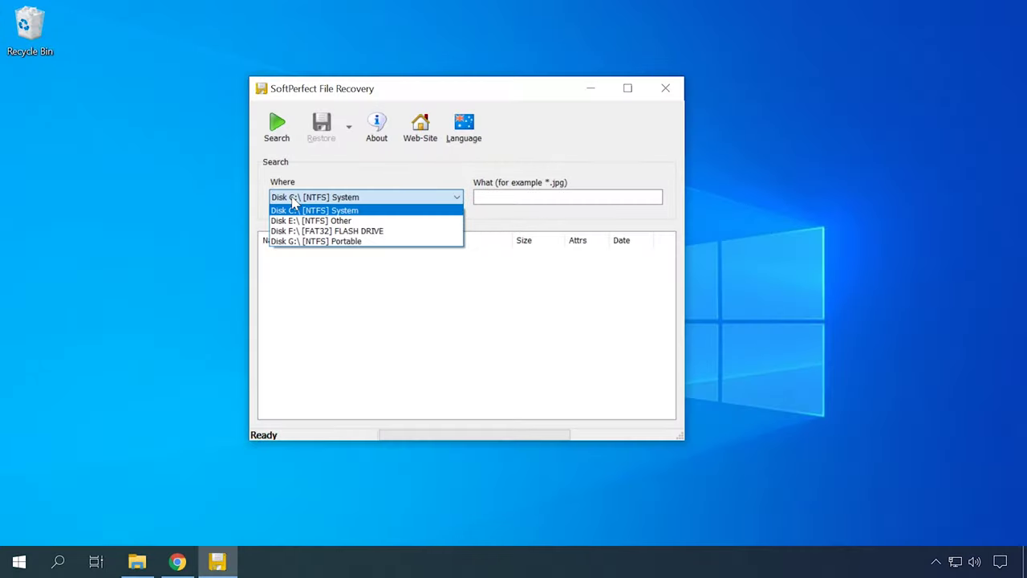
# Step: Search Disk C:\ [NTFS] System for deleted files and maximize the window showing 227 results
pyautogui.click(293, 202)
pyautogui.click(278, 130)
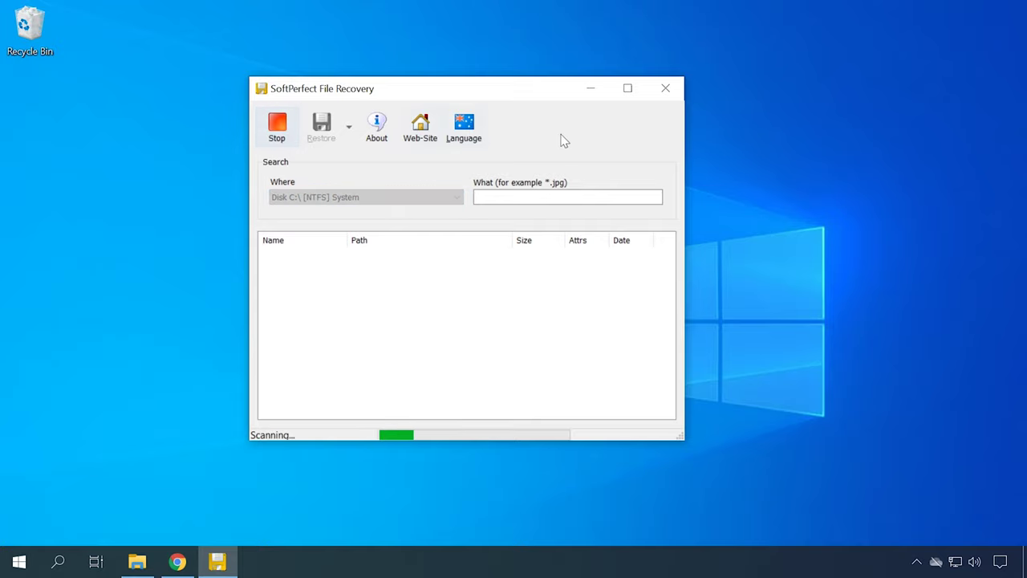
pyautogui.click(627, 88)
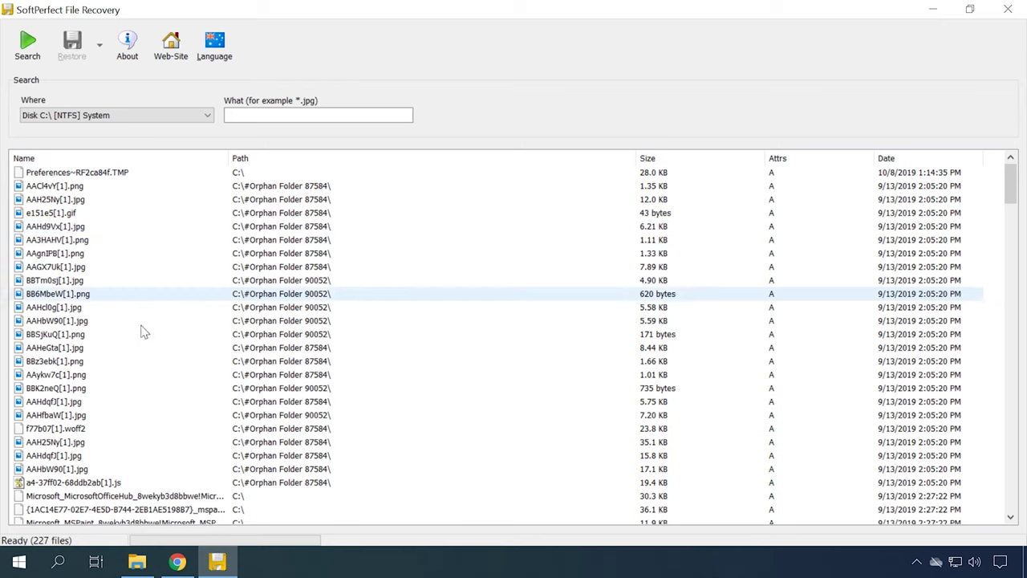
# Step: Select found files like AAH25Ny[1].jpg and look at the Restore options and Language menu
pyautogui.click(79, 457)
pyautogui.scroll(-4, 83, 468)
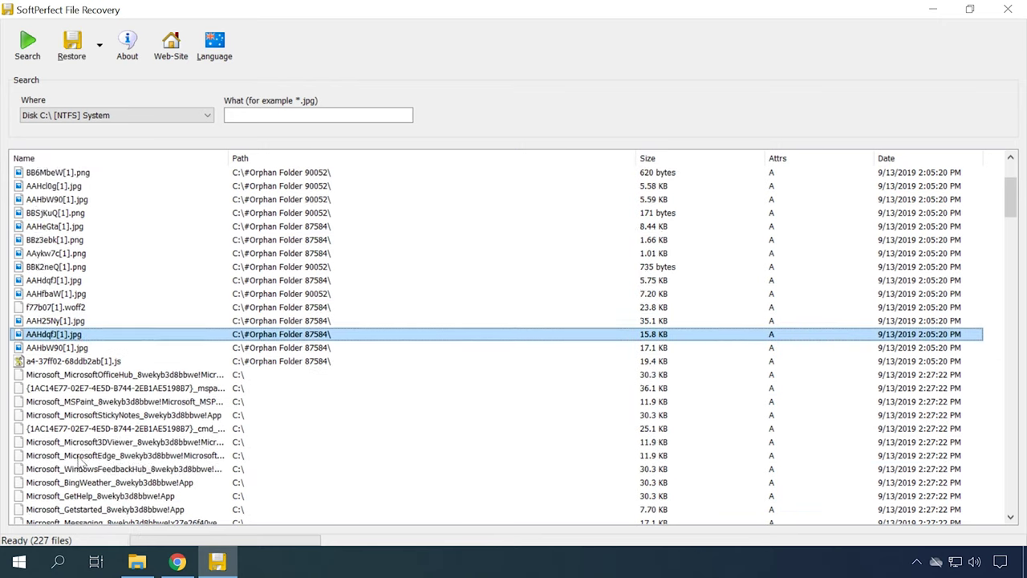
pyautogui.scroll(4, 82, 465)
pyautogui.click(90, 282)
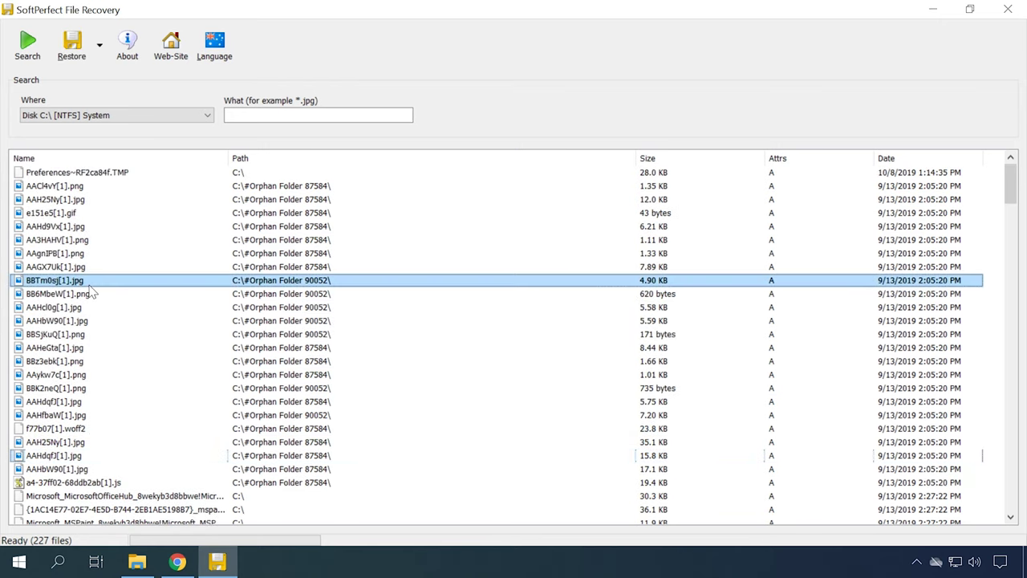
pyautogui.click(81, 203)
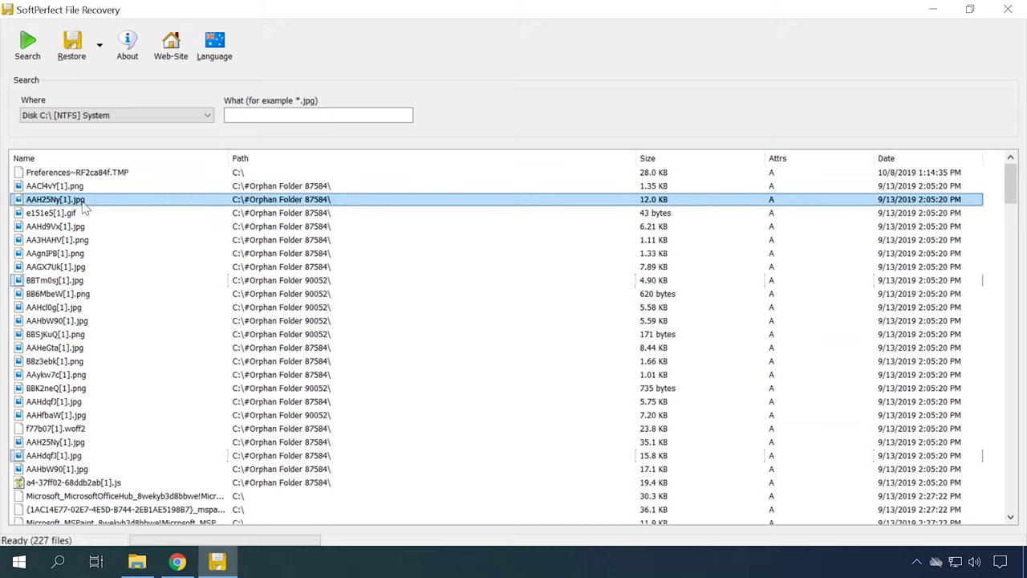
pyautogui.rightClick(86, 208)
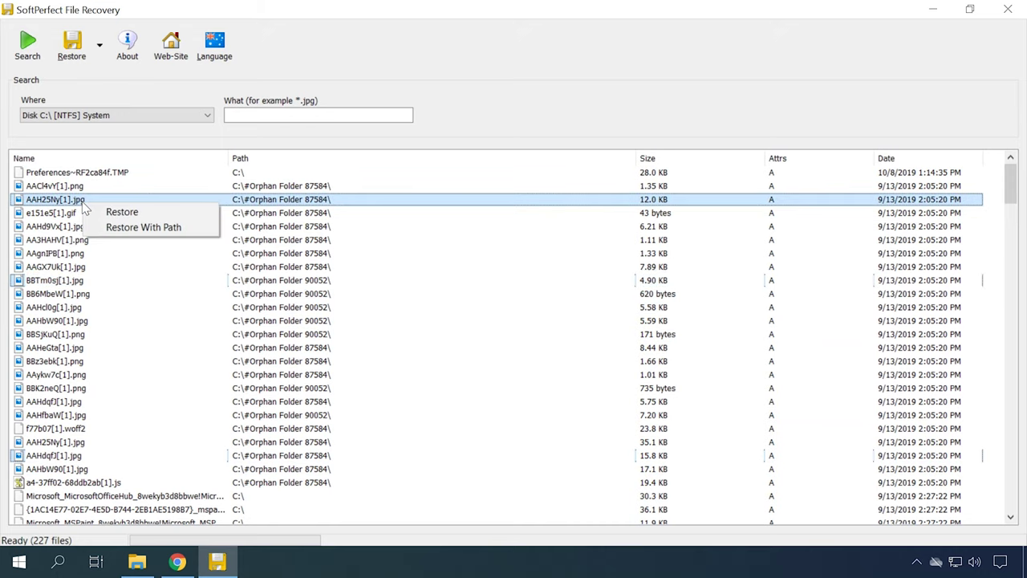
pyautogui.click(299, 203)
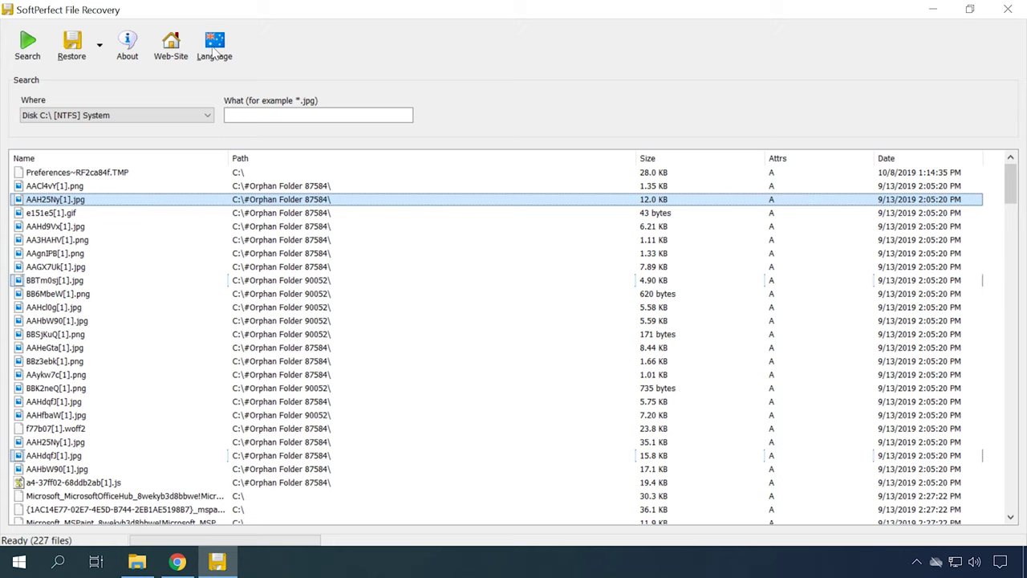
pyautogui.click(215, 48)
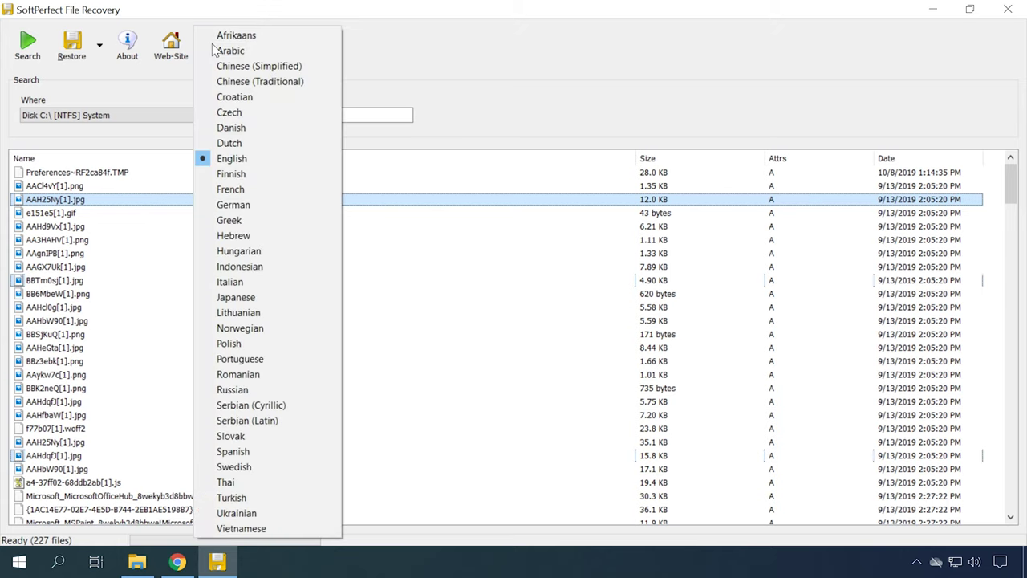
pyautogui.click(440, 26)
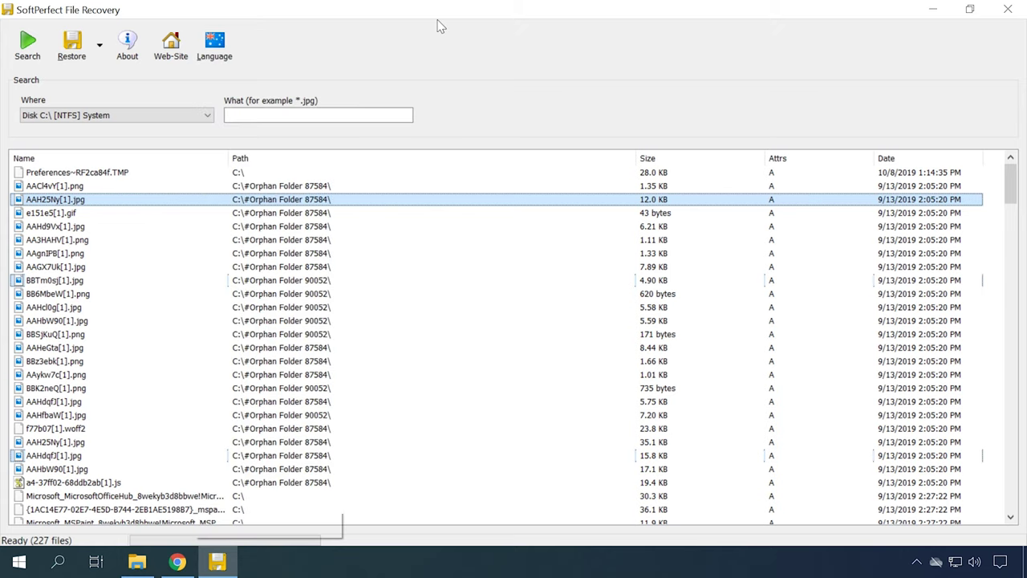
# Step: Filter the found files by .jpg, leaving 12 matches
pyautogui.click(277, 117)
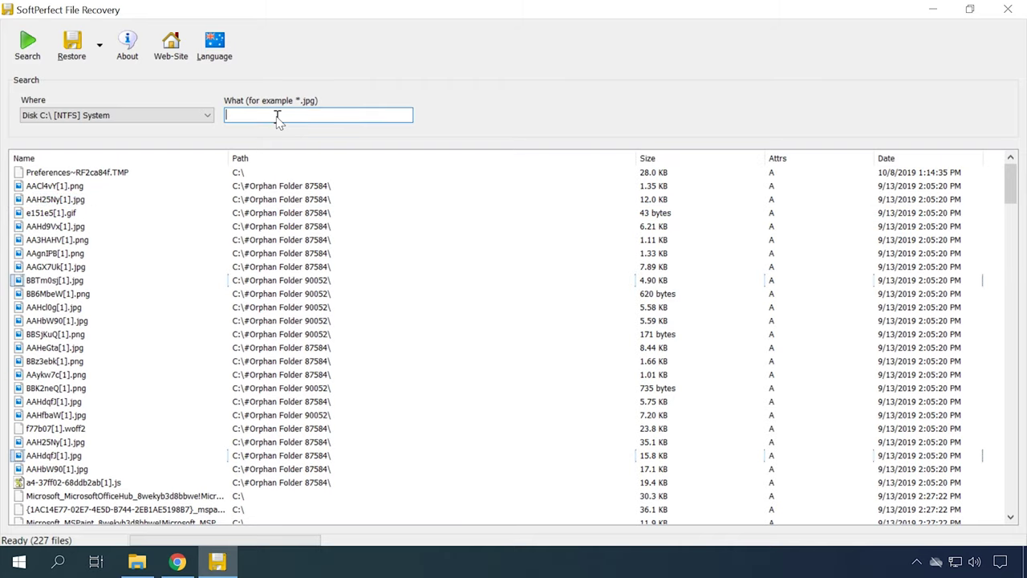
pyautogui.write('.jpg')
pyautogui.press('Return')
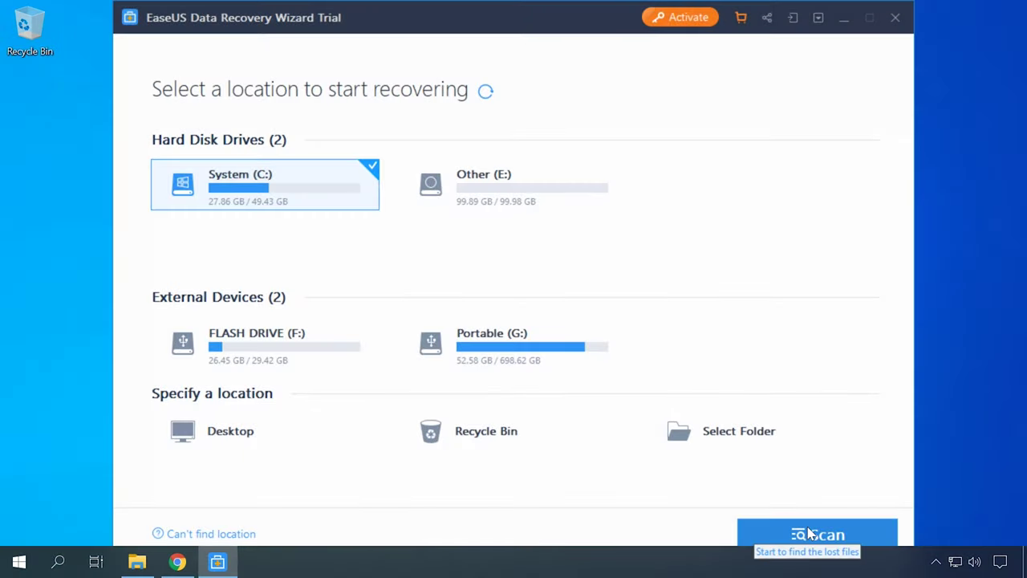
# Step: Start the EaseUS scan of System (C:), which finds 617 deleted files
pyautogui.click(809, 533)
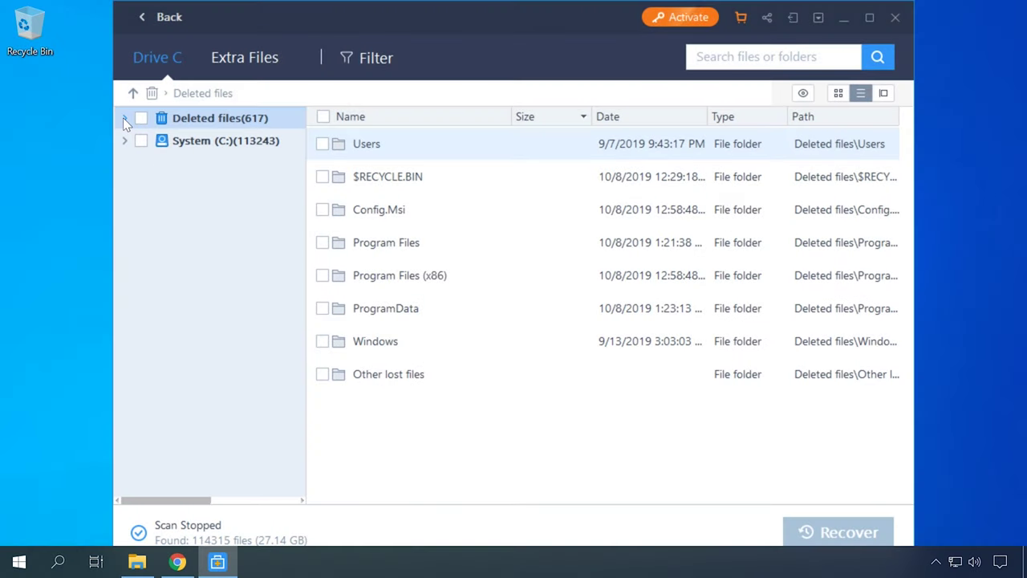
# Step: Show the found System (C:) contents and review the Advanced Filter options without applying them
pyautogui.click(125, 119)
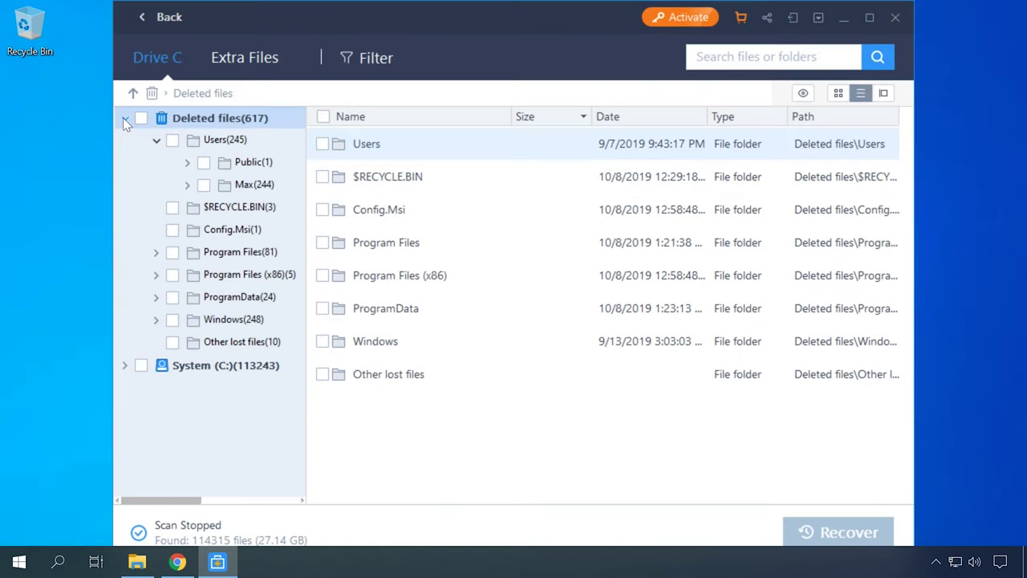
pyautogui.click(125, 119)
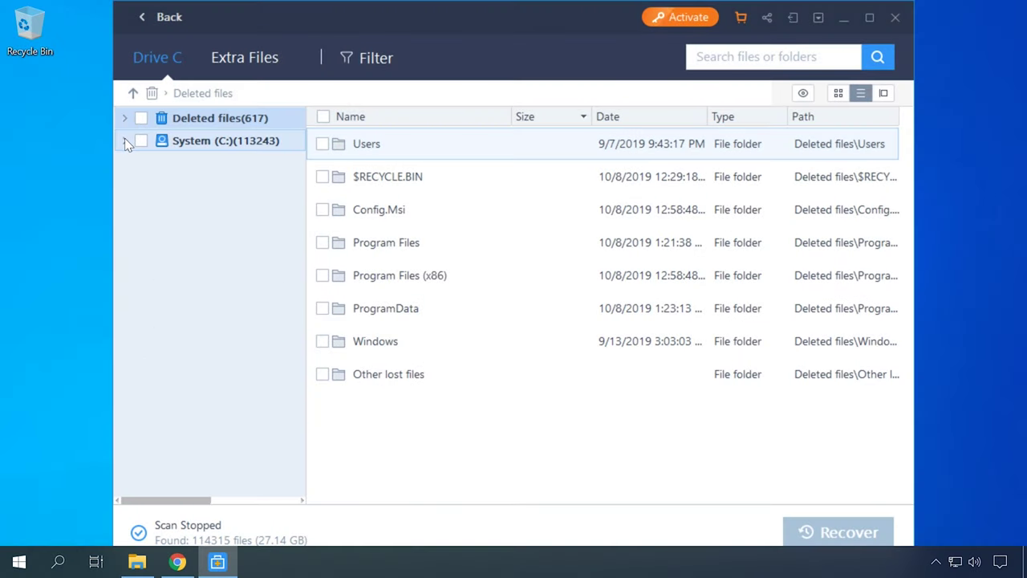
pyautogui.click(125, 141)
pyautogui.click(125, 140)
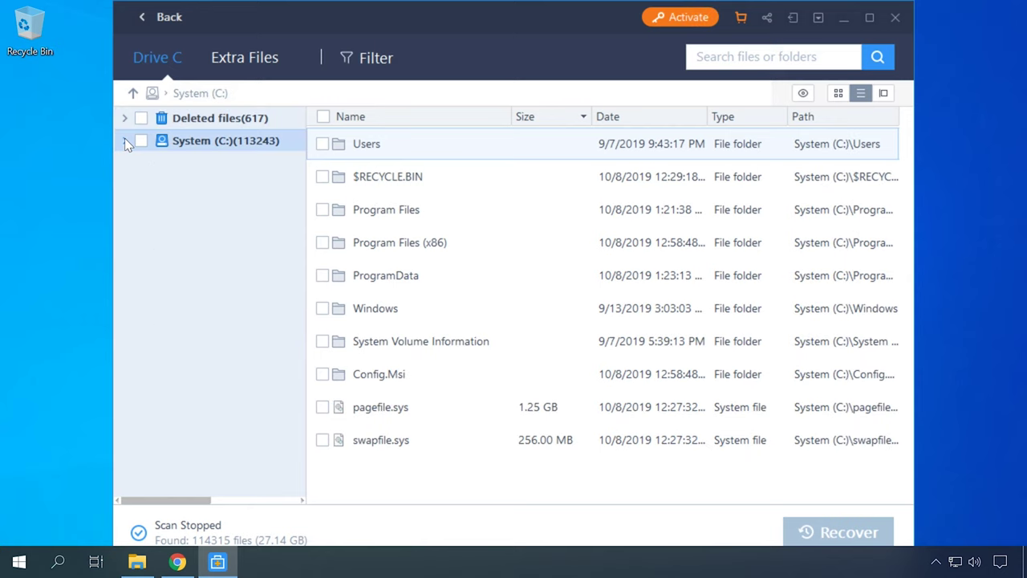
pyautogui.click(365, 64)
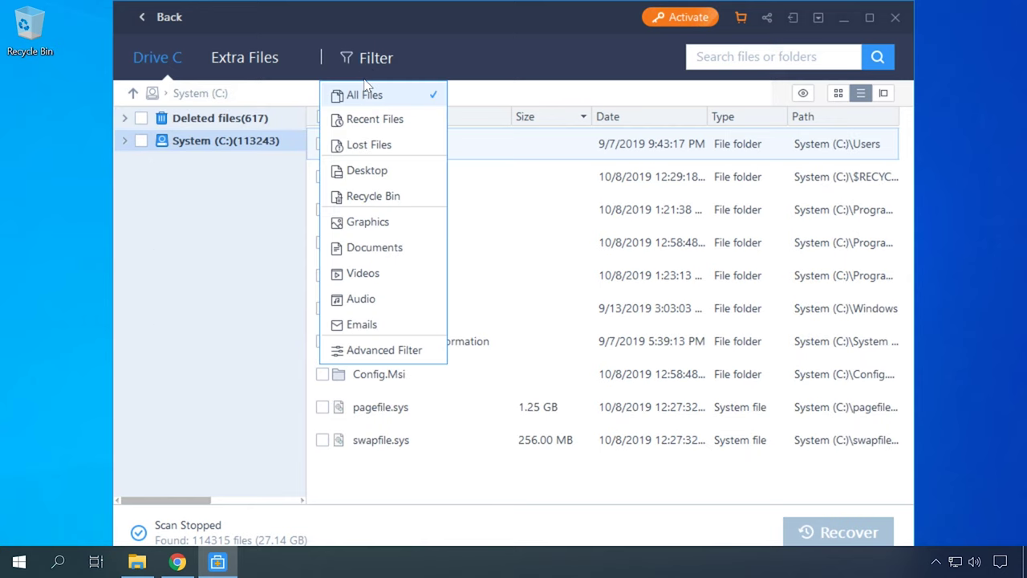
pyautogui.click(365, 351)
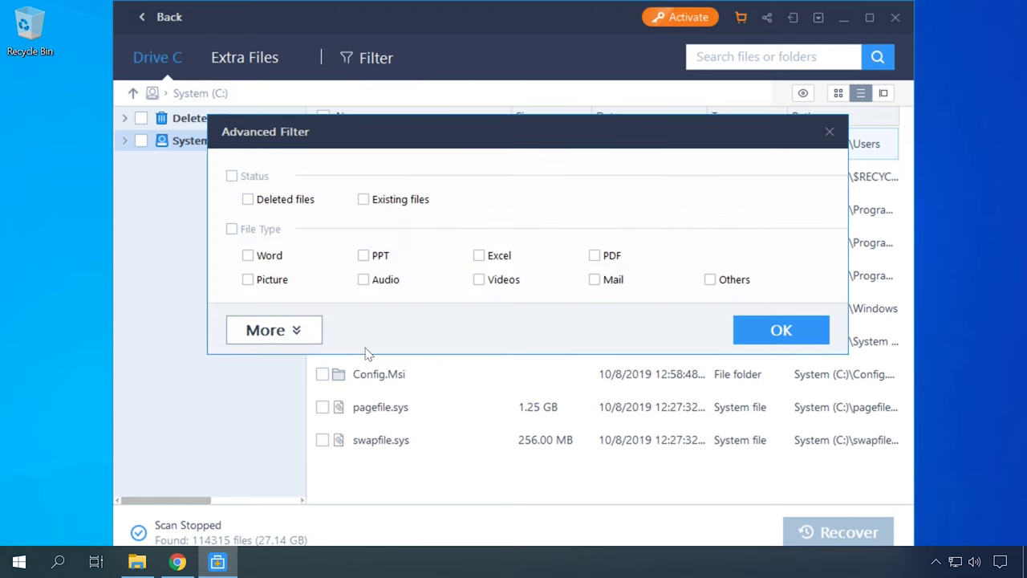
pyautogui.click(303, 334)
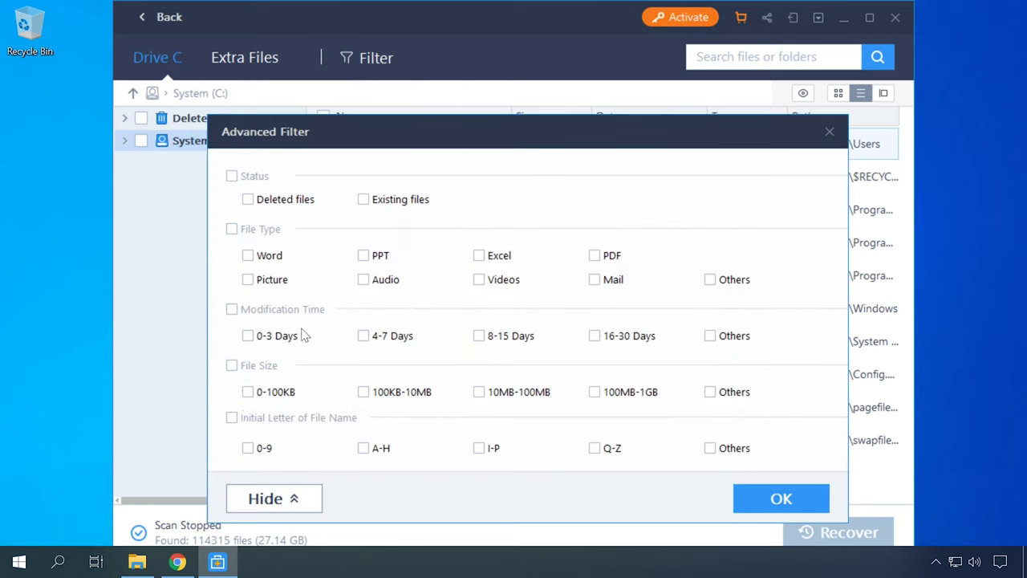
pyautogui.click(830, 133)
# Step: Try the Large icons and Details views, then show the Users folder in the side pane
pyautogui.click(838, 95)
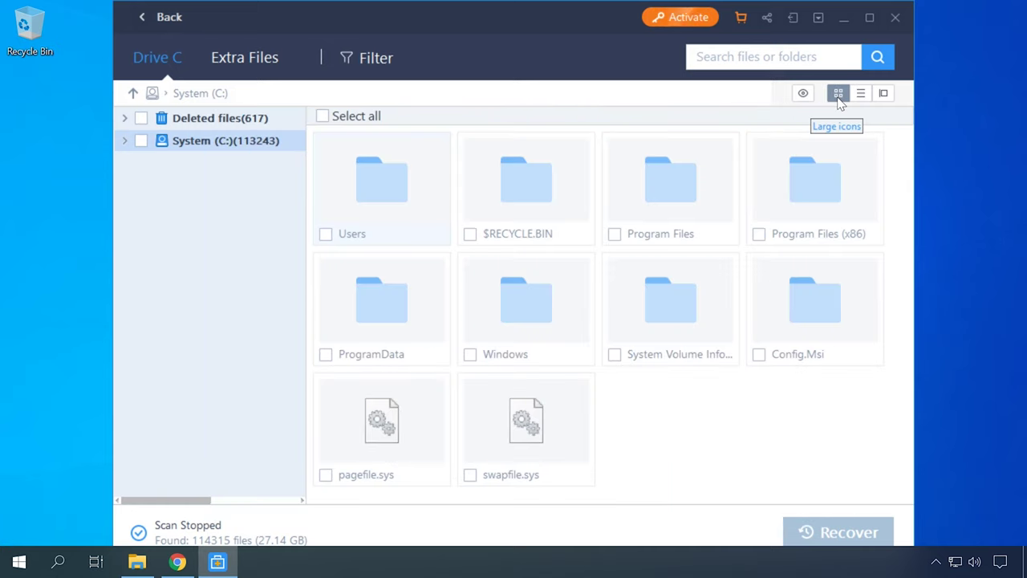
pyautogui.click(859, 97)
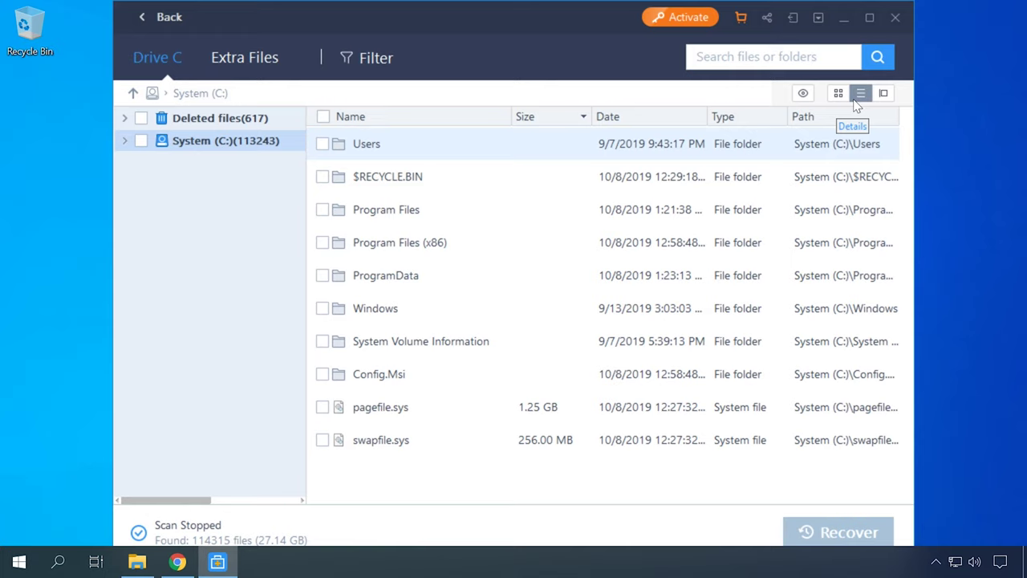
pyautogui.click(883, 94)
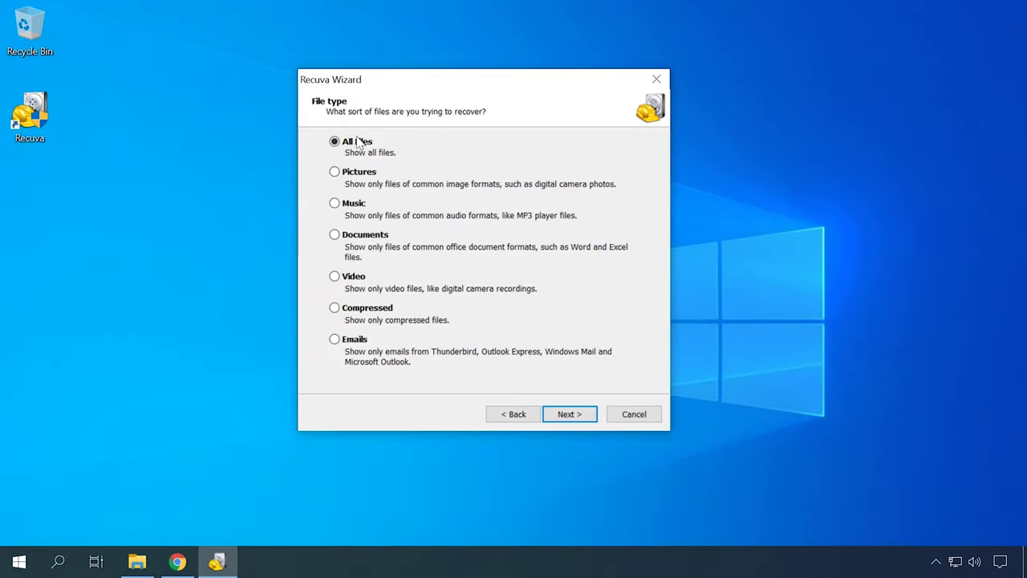
# Step: Run a Recuva deep scan for All Files in every location on the computer
pyautogui.click(562, 417)
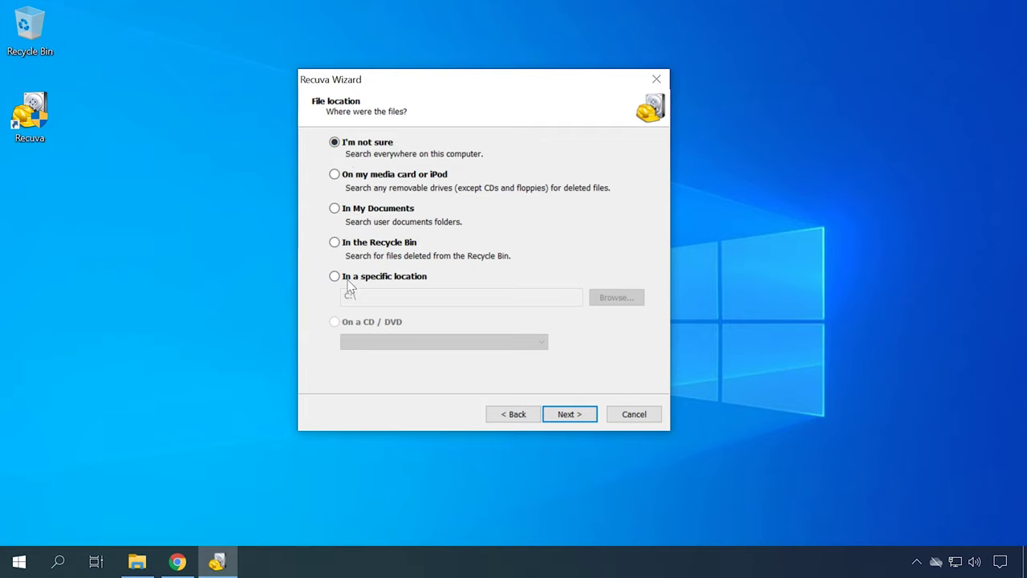
pyautogui.click(568, 417)
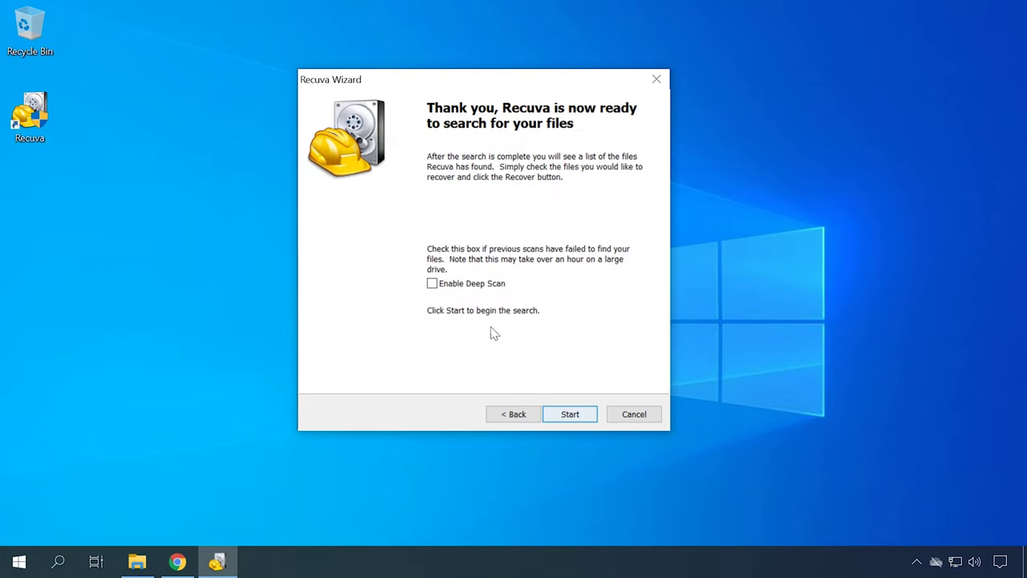
pyautogui.click(432, 284)
pyautogui.click(568, 416)
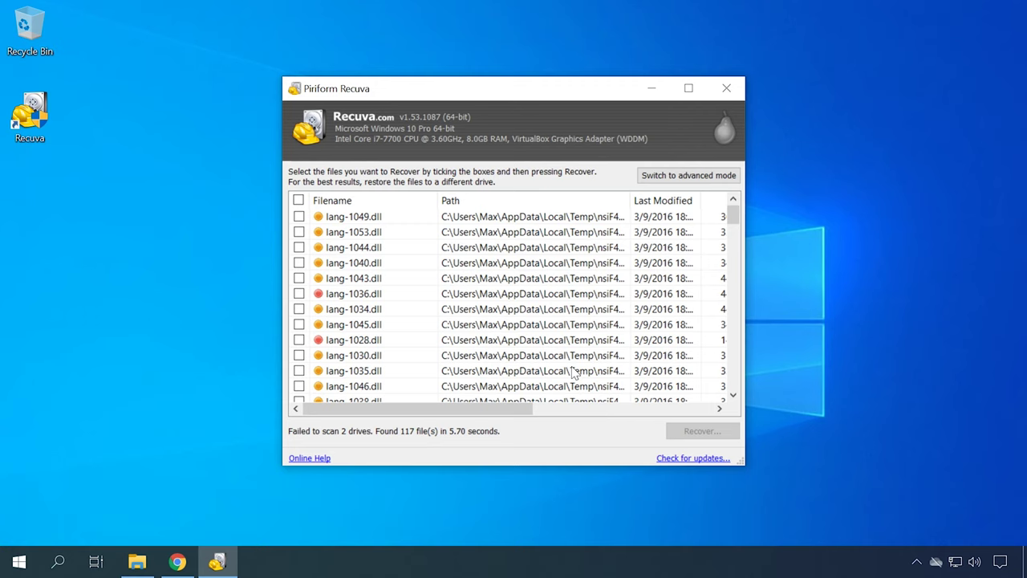
# Step: Maximize Recuva in advanced mode and view the Info and Header bytes of lang-1036.dll
pyautogui.click(687, 89)
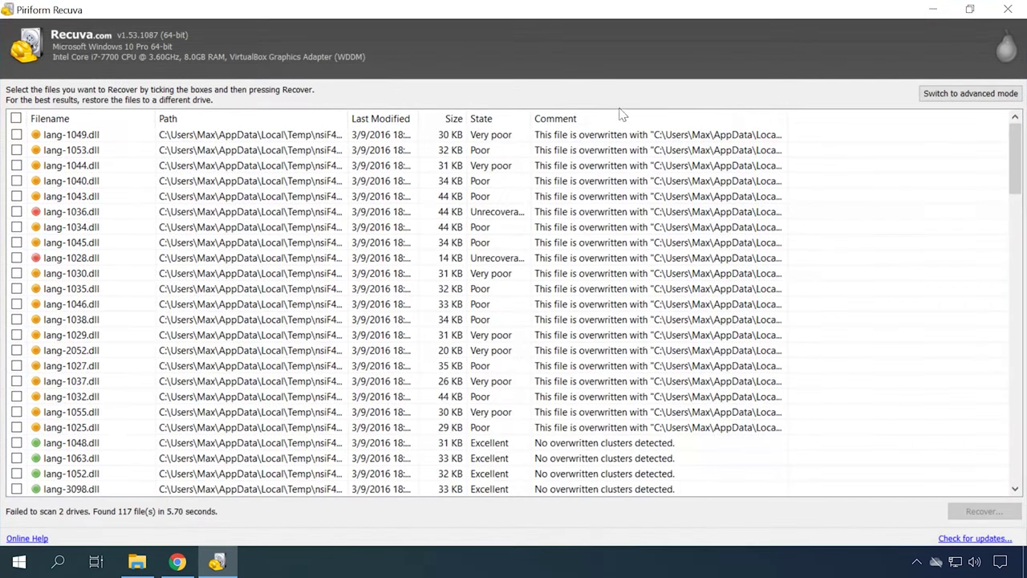
pyautogui.scroll(-20, 102, 142)
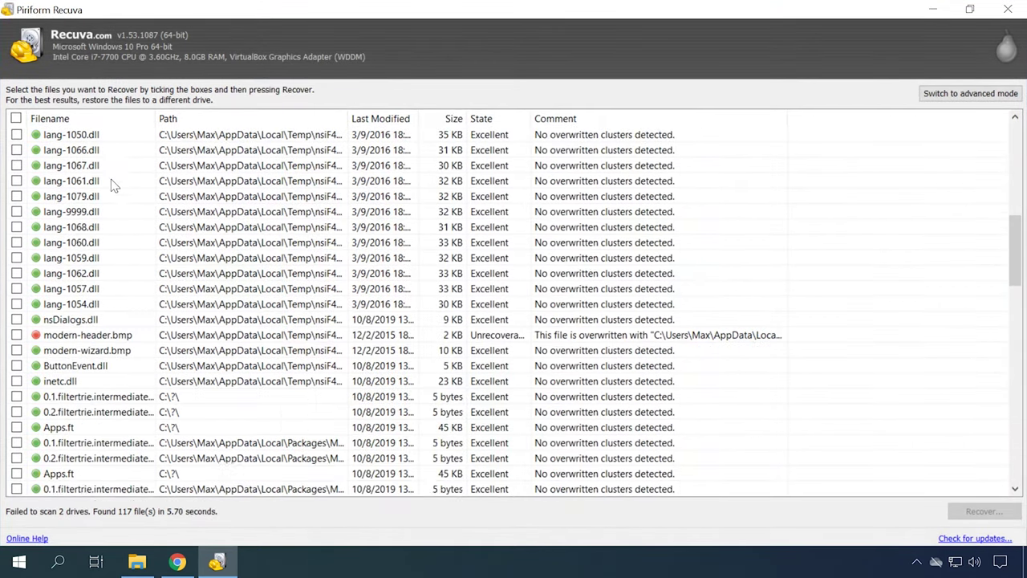
pyautogui.scroll(-2, 113, 193)
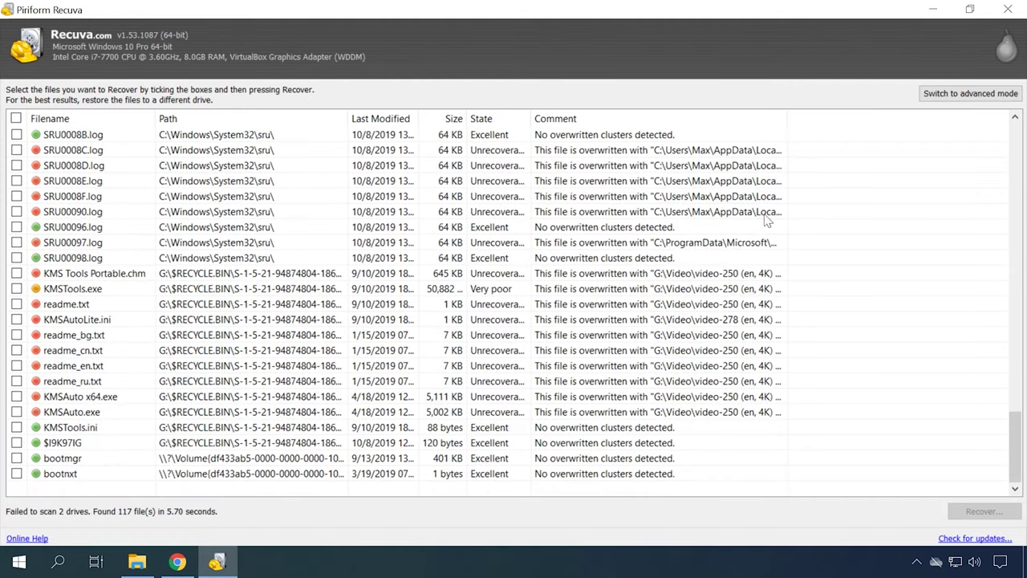
pyautogui.scroll(10, 794, 202)
pyautogui.click(970, 93)
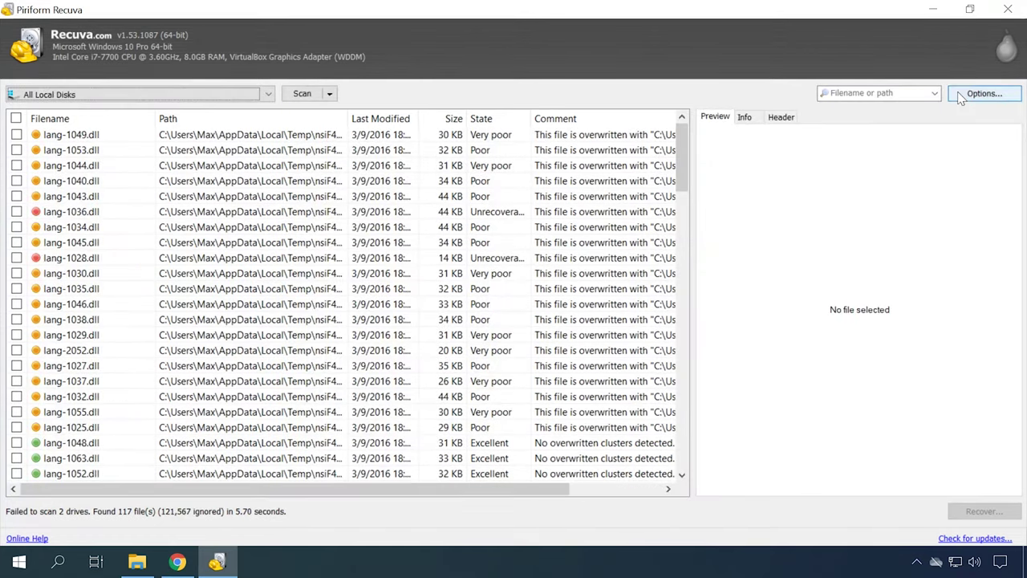
pyautogui.click(391, 215)
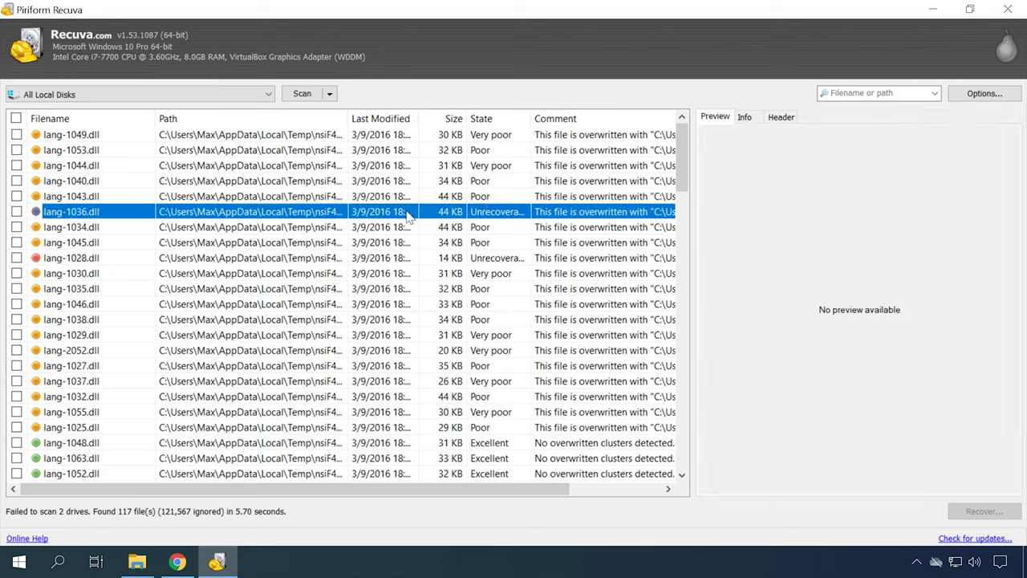
pyautogui.click(743, 118)
pyautogui.click(781, 118)
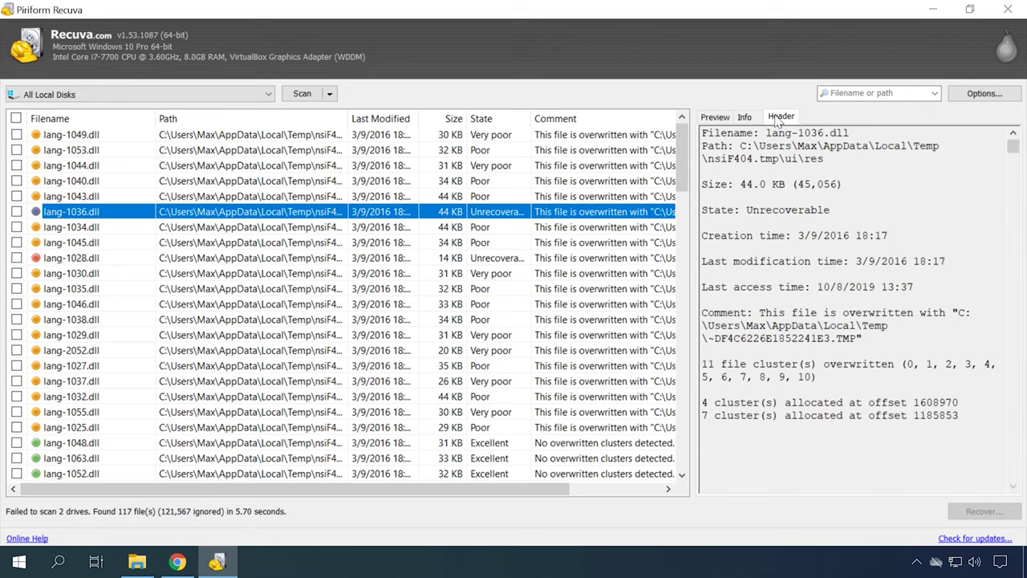
# Step: Step through the Options tabs (Actions, Advanced, Drives) to the About information
pyautogui.click(977, 95)
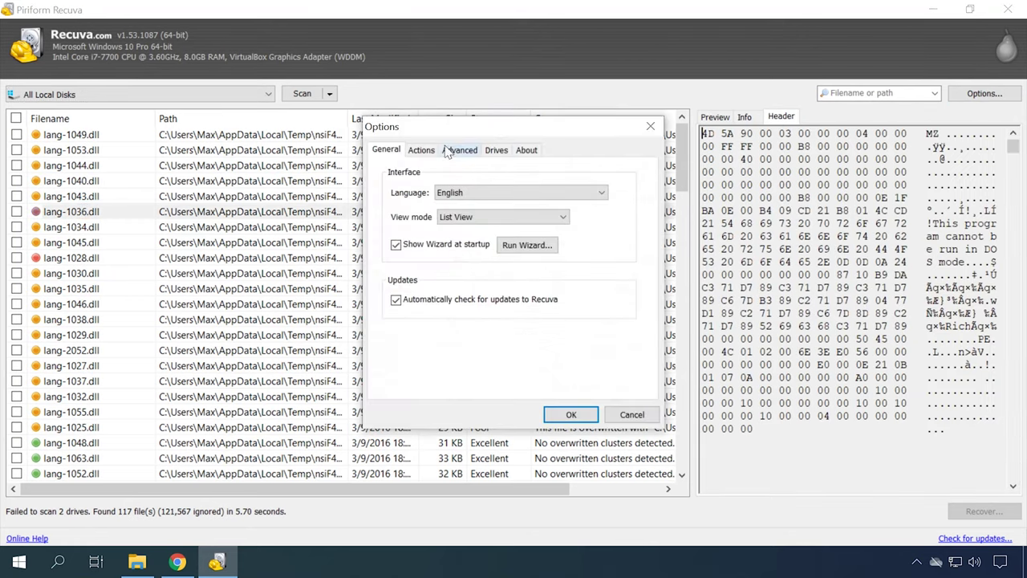
pyautogui.click(421, 151)
pyautogui.click(448, 151)
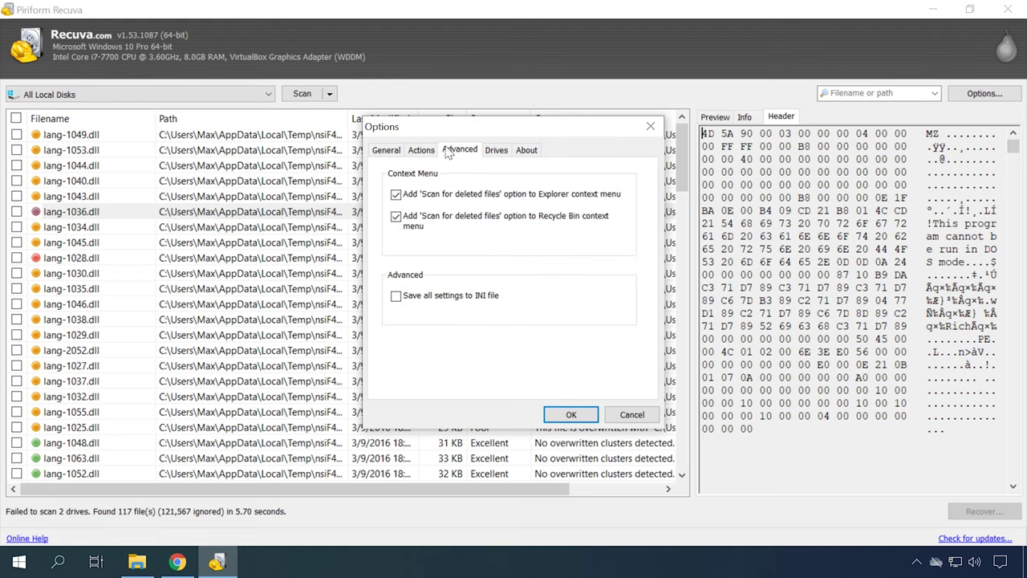
pyautogui.click(495, 151)
pyautogui.click(523, 150)
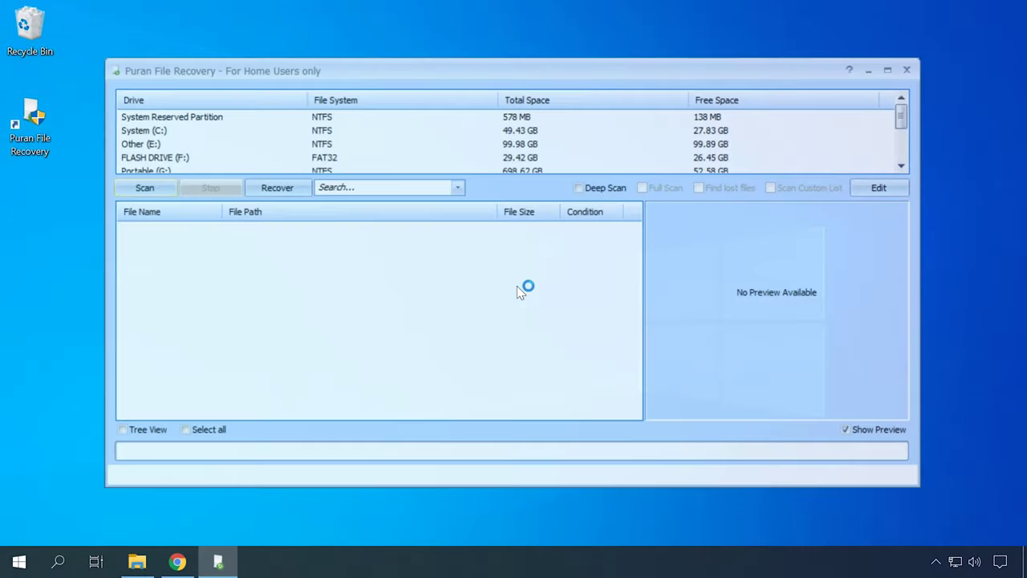
# Step: Dismiss the introductory tips and select Physical Drive 0 from the drive list
pyautogui.scroll(-5, 516, 285)
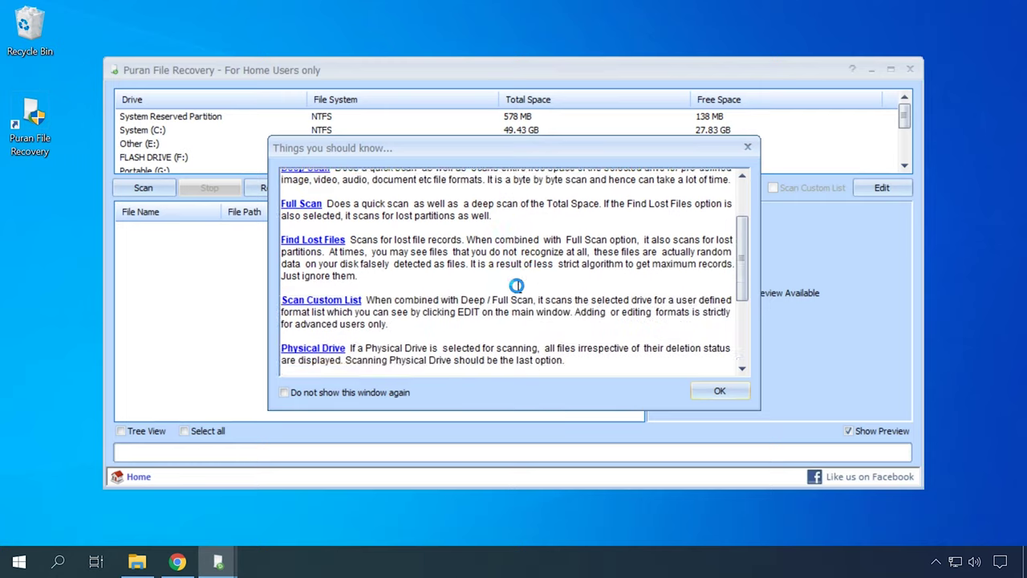
pyautogui.scroll(5, 515, 286)
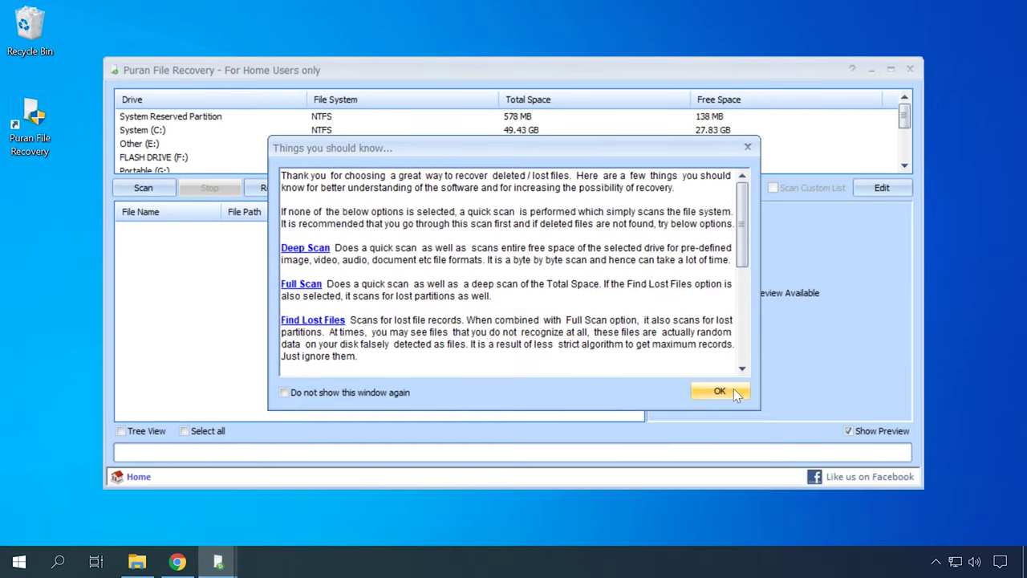
pyautogui.click(720, 391)
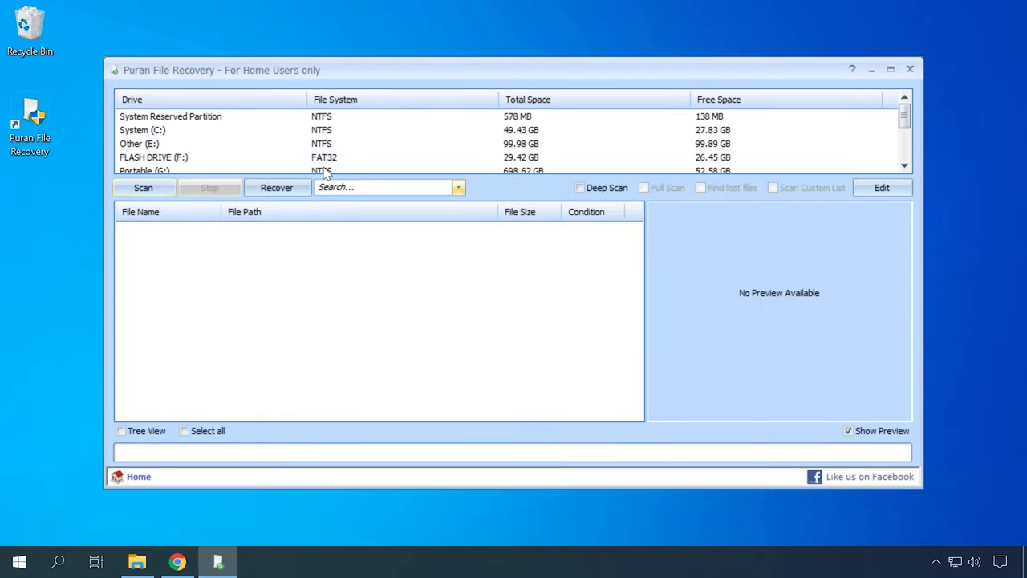
pyautogui.click(211, 121)
pyautogui.click(165, 131)
pyautogui.click(162, 157)
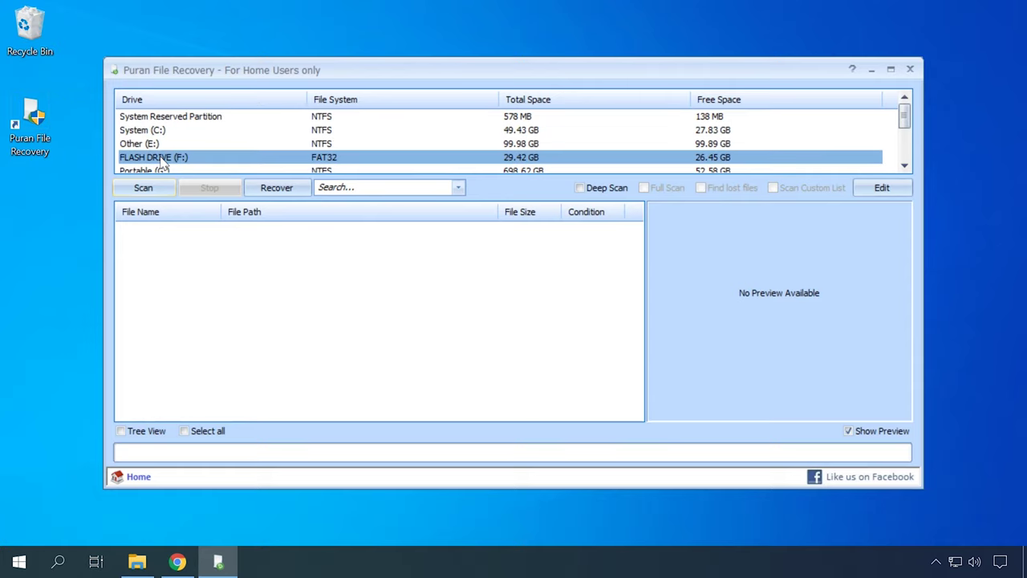
pyautogui.scroll(-1, 165, 149)
pyautogui.click(164, 145)
# Step: Scan Physical Drive 0, finding 1350 files, and preview 0000003.jpg and 0000004.ppt
pyautogui.click(151, 187)
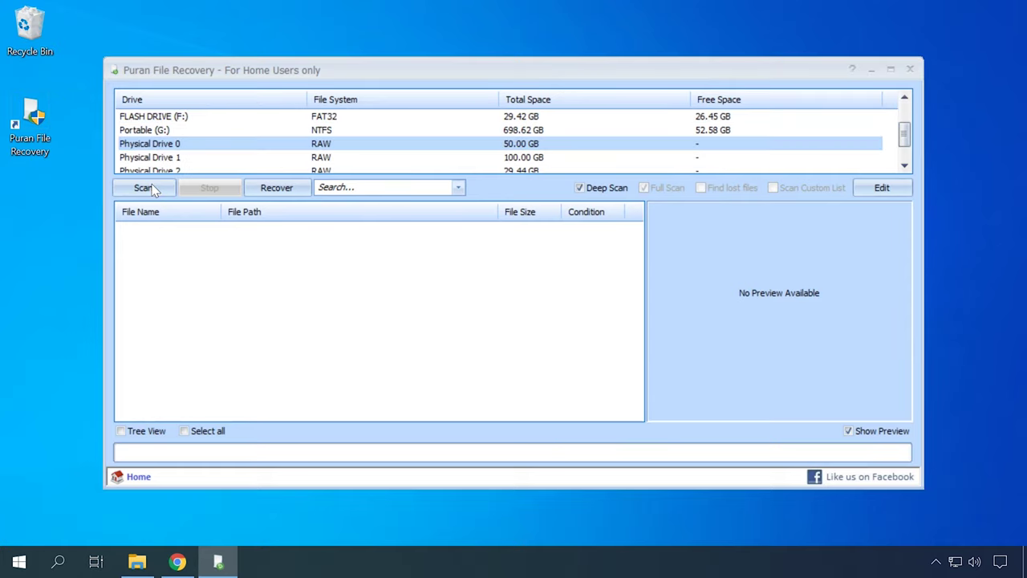
pyautogui.click(619, 317)
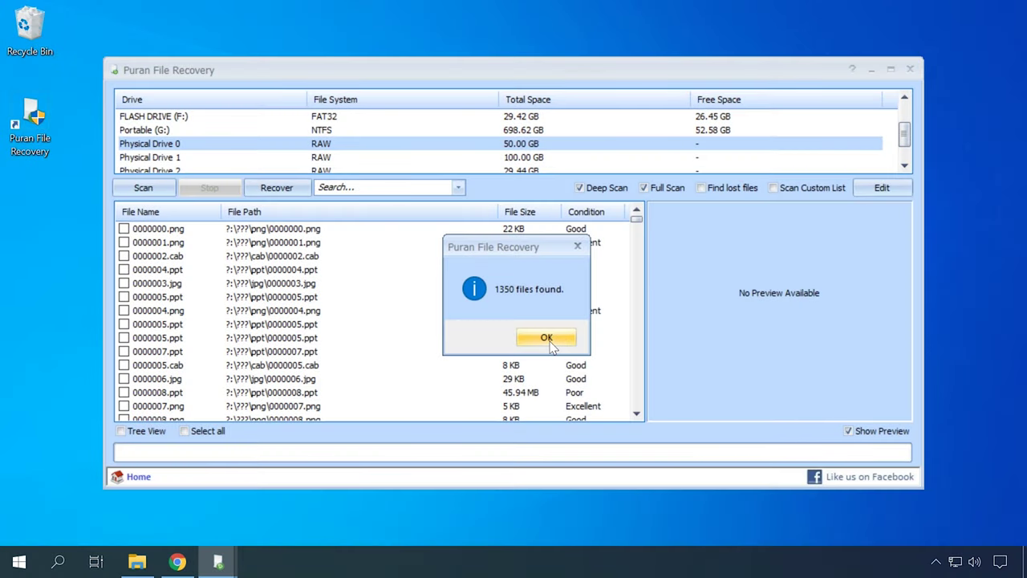
pyautogui.click(546, 338)
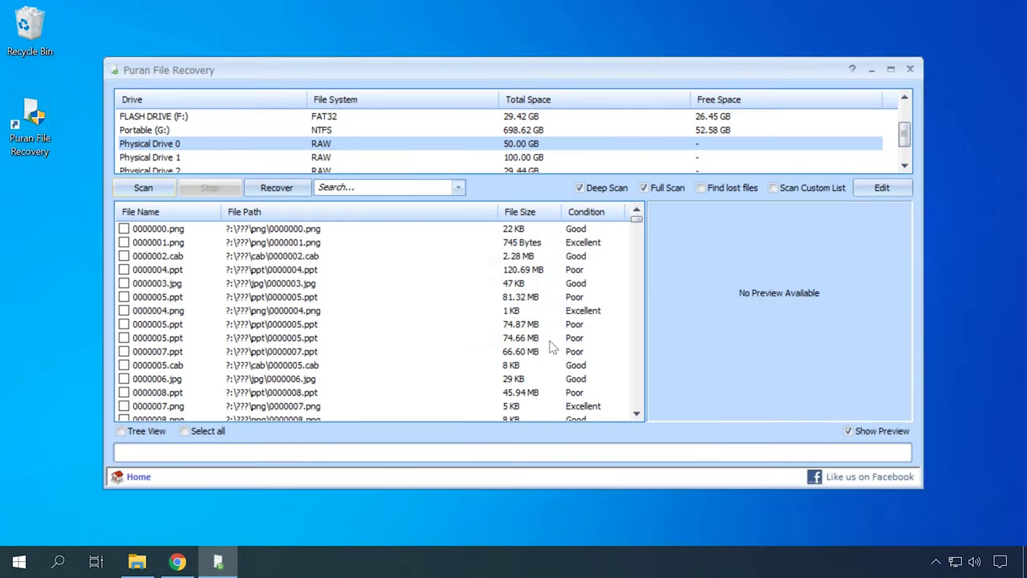
pyautogui.click(325, 291)
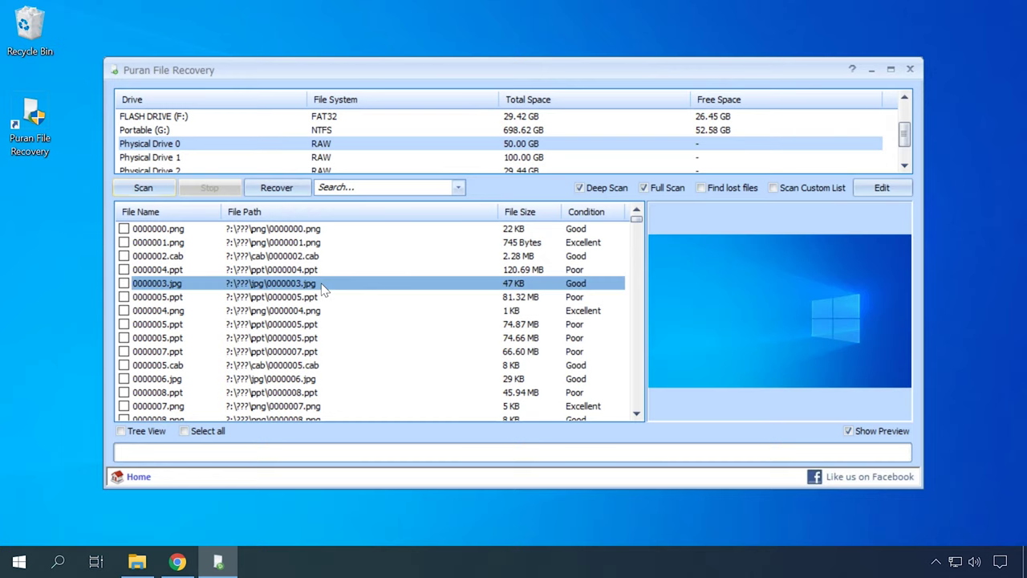
pyautogui.click(310, 273)
pyautogui.click(311, 286)
# Step: Look through the Edit Custom Scan List of file types and close it
pyautogui.click(881, 189)
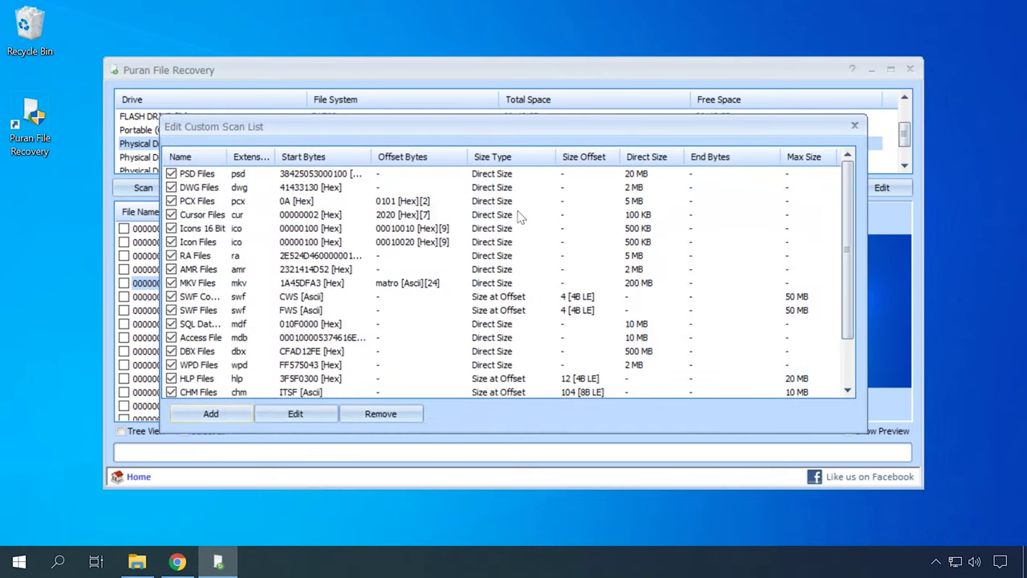
pyautogui.scroll(-2, 471, 224)
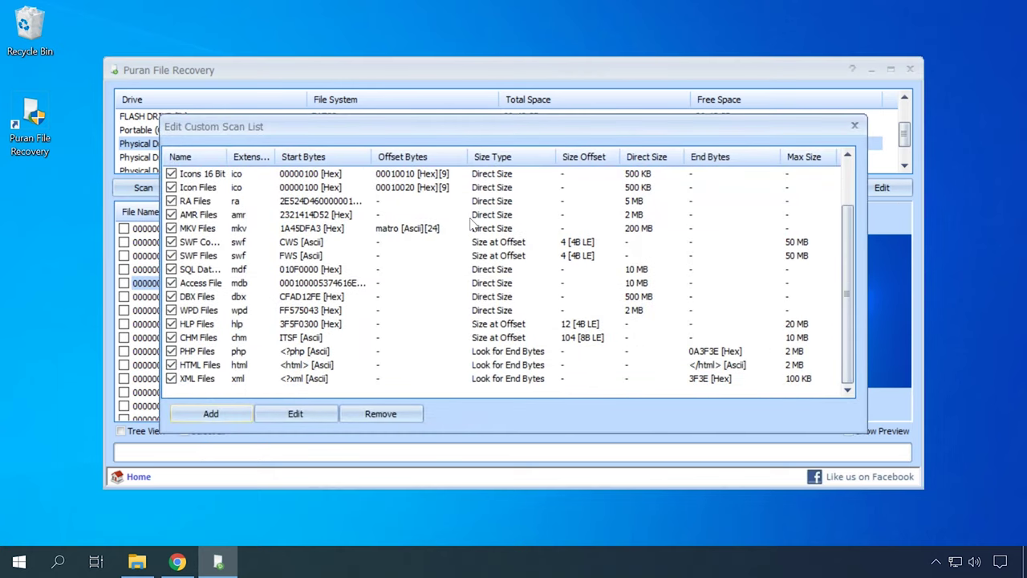
pyautogui.scroll(2, 471, 281)
pyautogui.scroll(-2, 472, 283)
pyautogui.scroll(2, 472, 282)
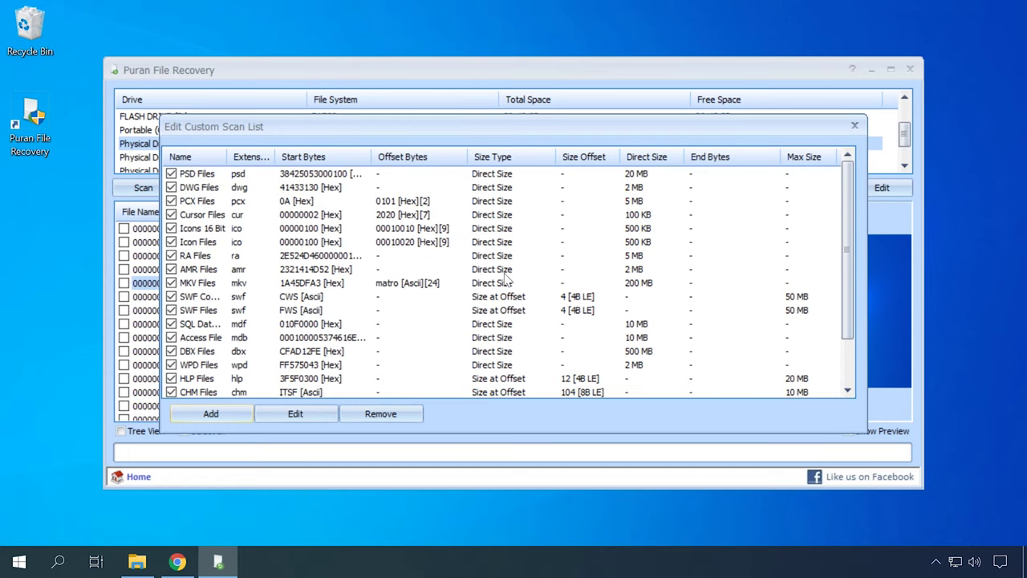
pyautogui.click(855, 126)
# Step: Preview the recovered image 0000018.jpg in the results
pyautogui.scroll(-3, 314, 304)
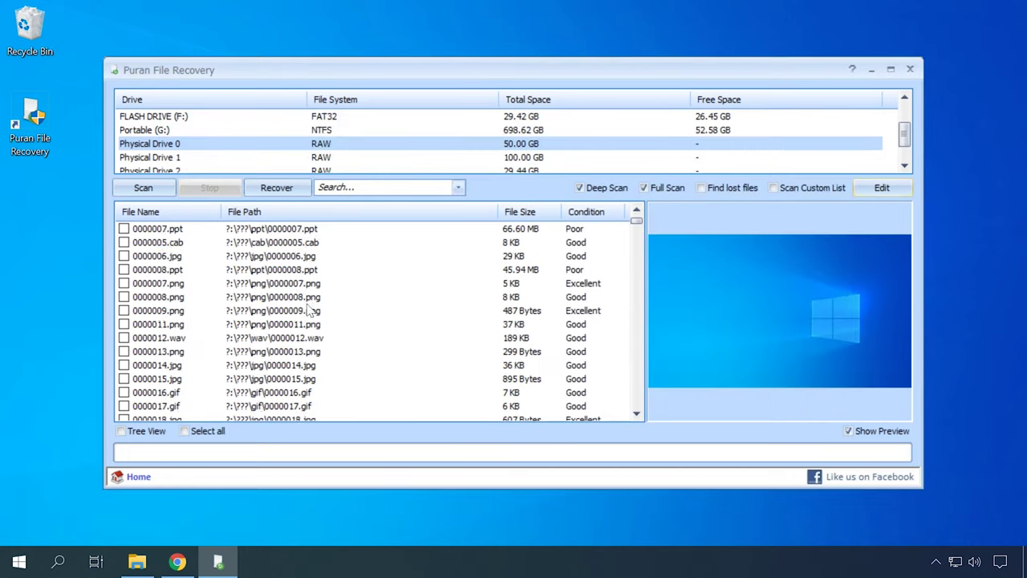
pyautogui.click(178, 383)
pyautogui.scroll(-3, 180, 387)
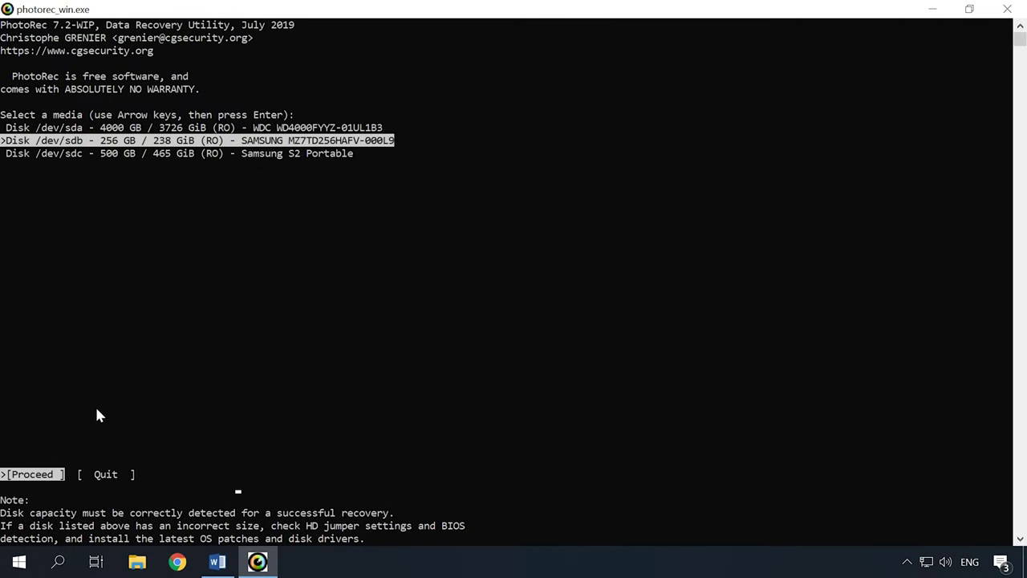
# Step: Search the Samsung disk's first partition as Other (FAT/NTFS), scanning only Free space
pyautogui.press('Return')
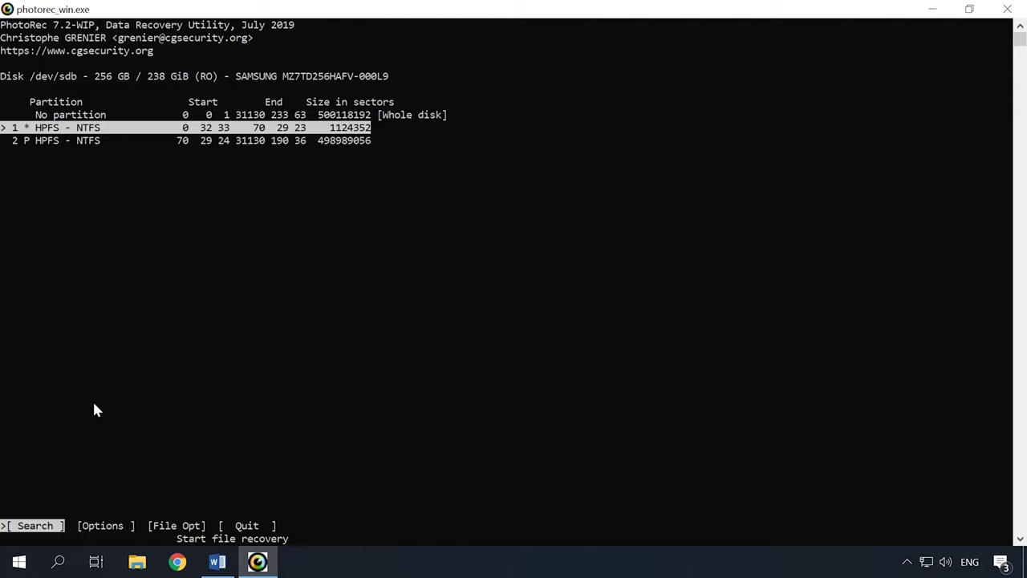
pyautogui.press('Right')
pyautogui.press('Right')
pyautogui.press('Right')
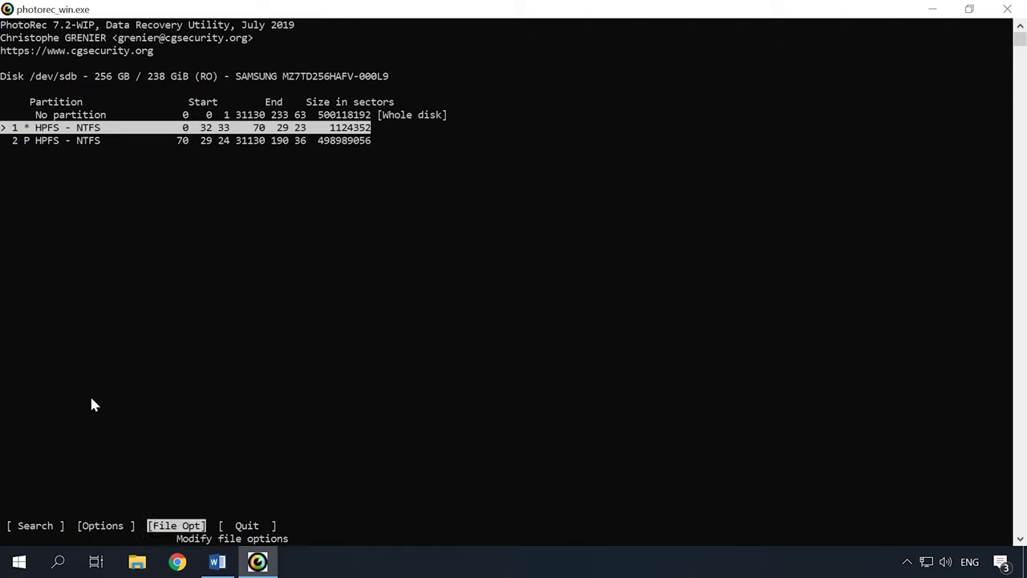
pyautogui.press('Left')
pyautogui.press('Left')
pyautogui.press('Left')
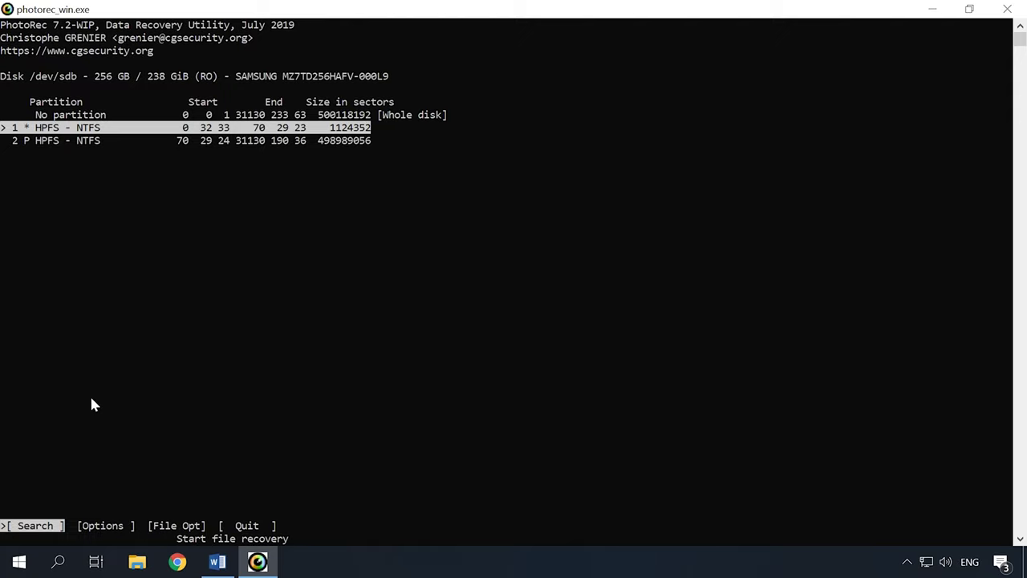
pyautogui.press('Return')
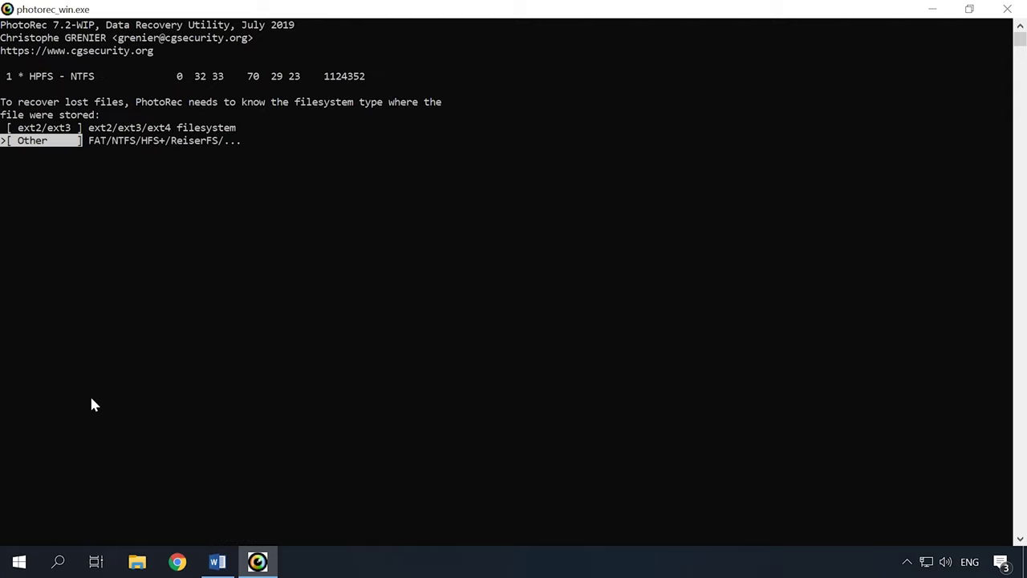
pyautogui.press('Up')
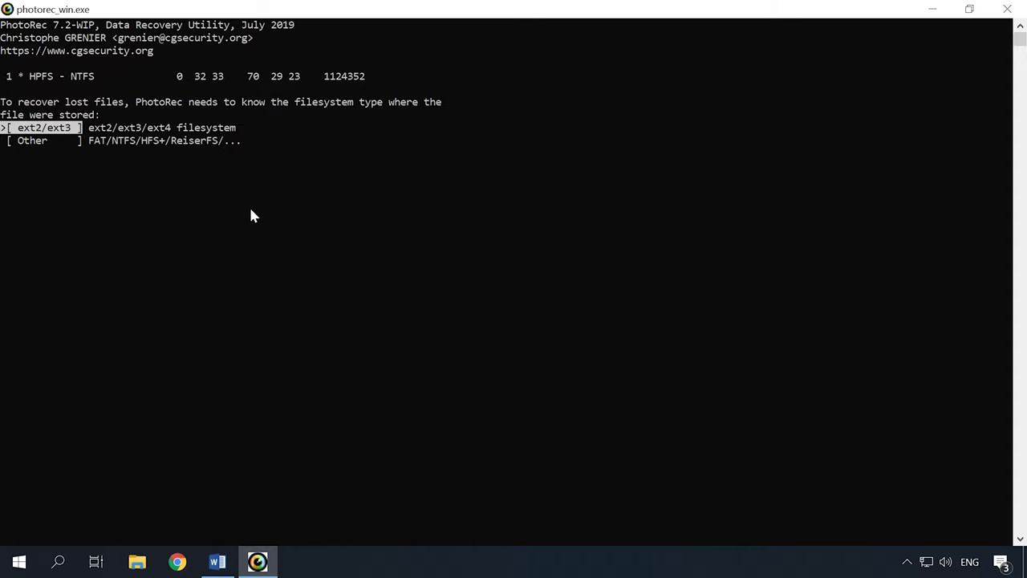
pyautogui.press('Down')
pyautogui.press('Return')
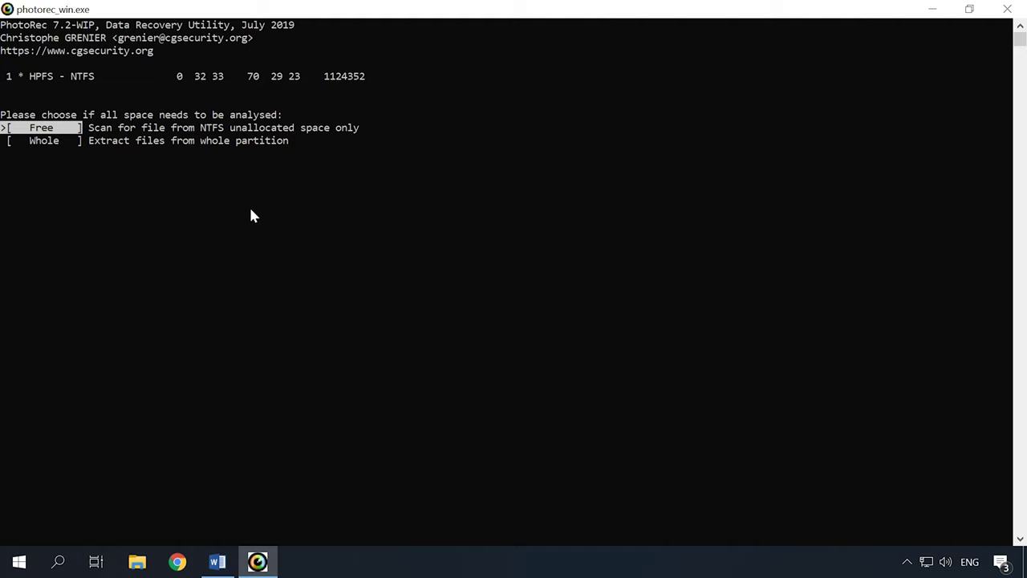
pyautogui.press('Return')
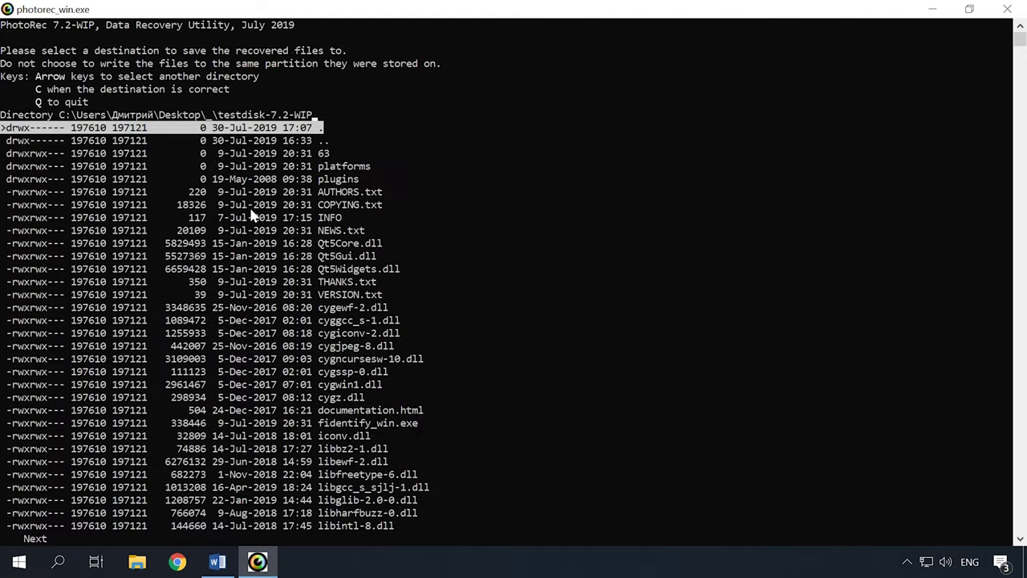
# Step: Browse the destination directory listing, then go back to the partition screen
pyautogui.press('Down')
pyautogui.press('Down')
pyautogui.press('Right')
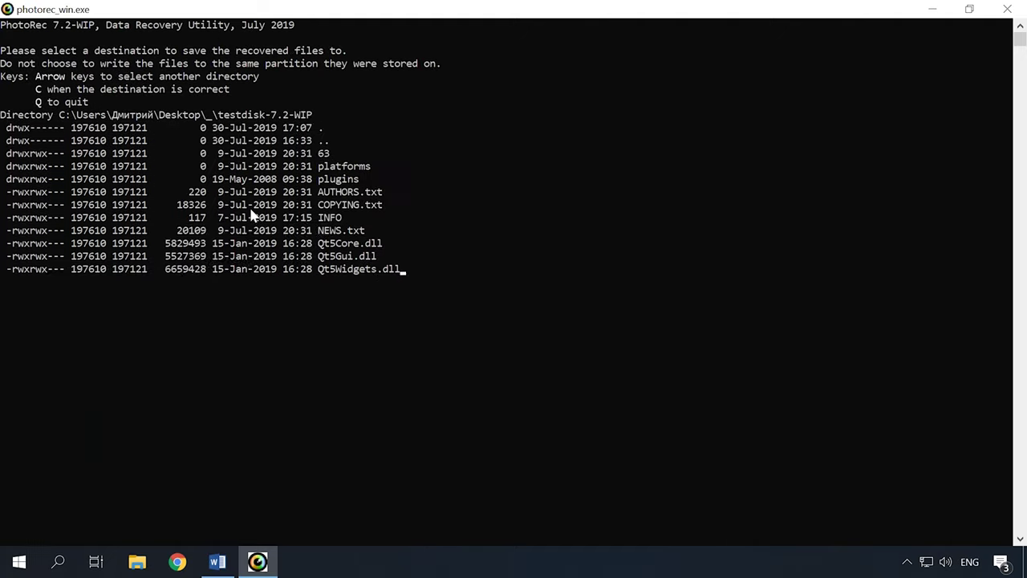
pyautogui.press('Down')
pyautogui.press('Down')
pyautogui.press('Down')
pyautogui.press('Down')
pyautogui.press('Down')
pyautogui.press('Down')
pyautogui.press('Down')
pyautogui.press('Down')
pyautogui.press('Down')
pyautogui.press('Down')
pyautogui.press('Down')
pyautogui.press('Down')
pyautogui.press('Down')
pyautogui.press('Down')
pyautogui.press('Down')
pyautogui.press('Down')
pyautogui.press('Down')
pyautogui.press('Down')
pyautogui.press('Down')
pyautogui.press('Down')
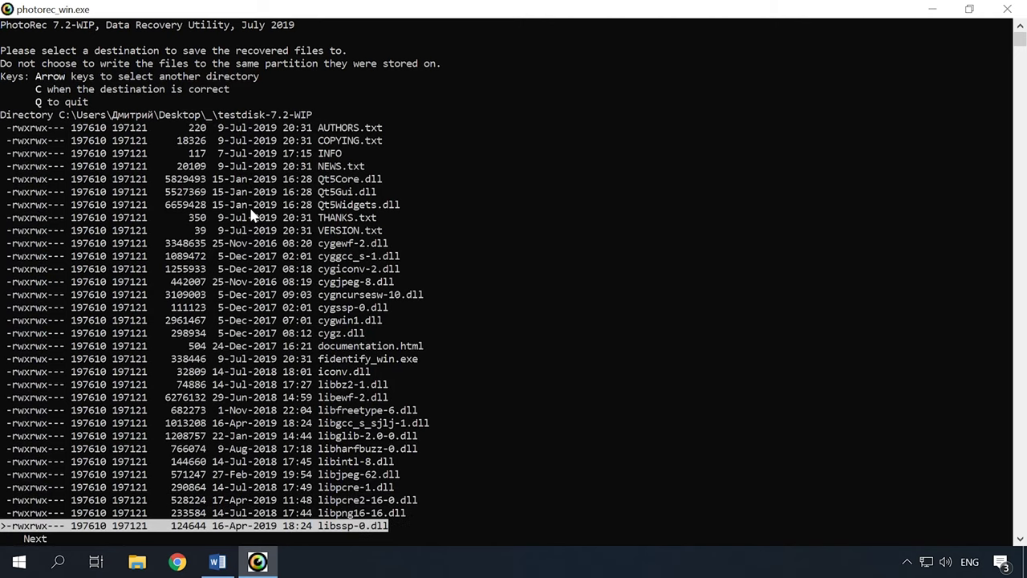
pyautogui.press('Down')
pyautogui.press('Down')
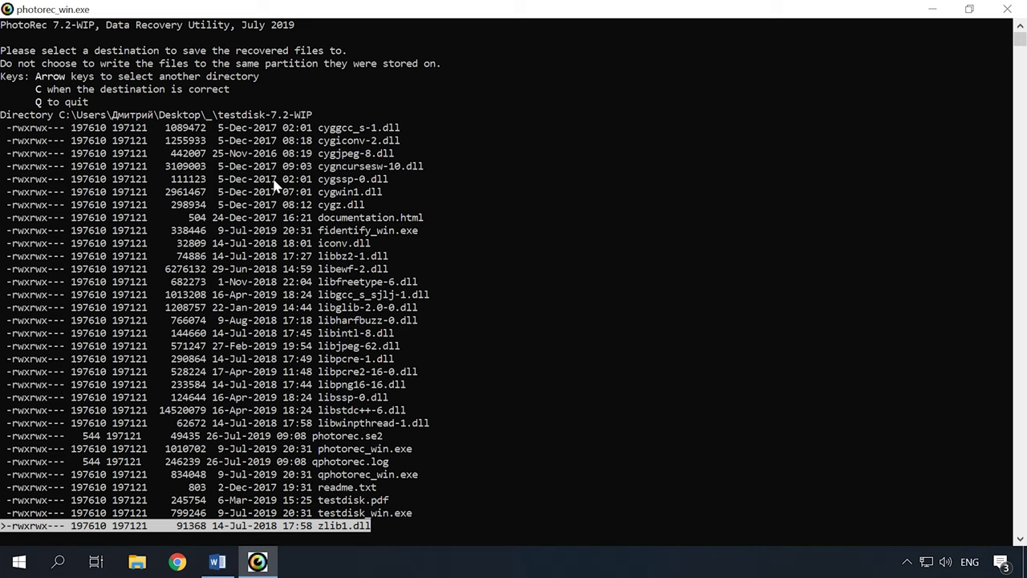
pyautogui.press('q')
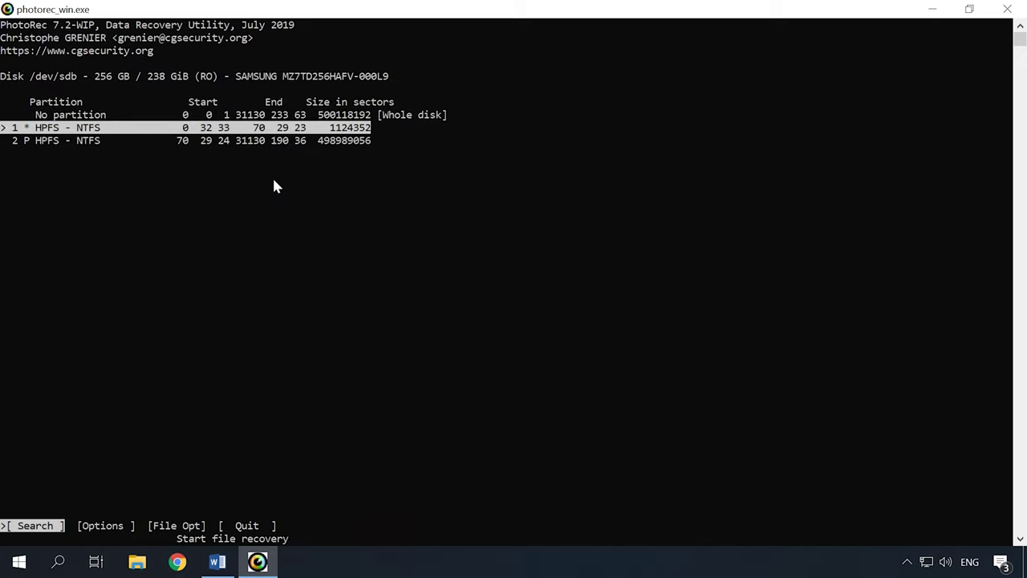
# Step: Open the recovery options and toggle Expert mode on and back off
pyautogui.press('Right')
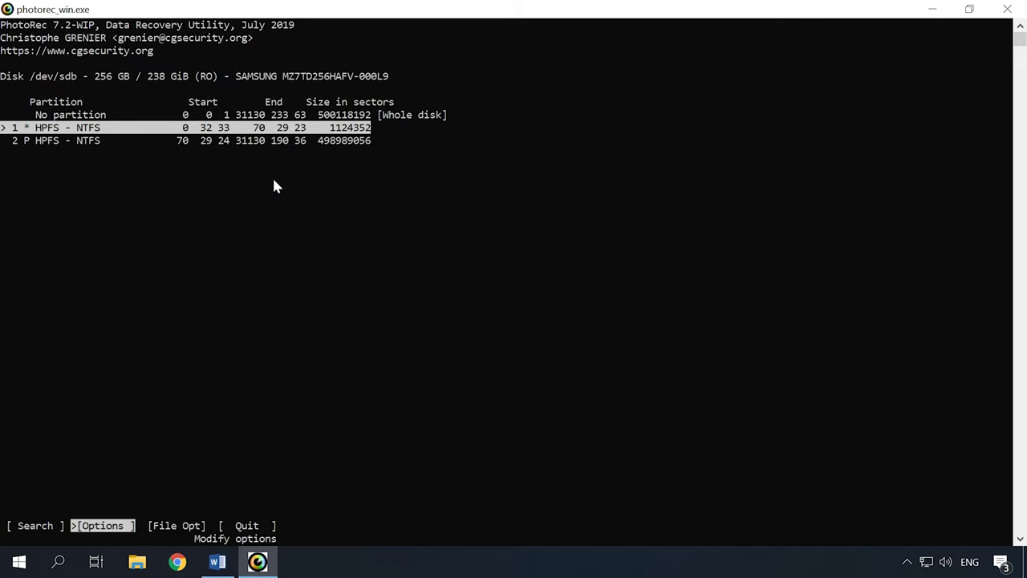
pyautogui.press('Return')
pyautogui.press('Up')
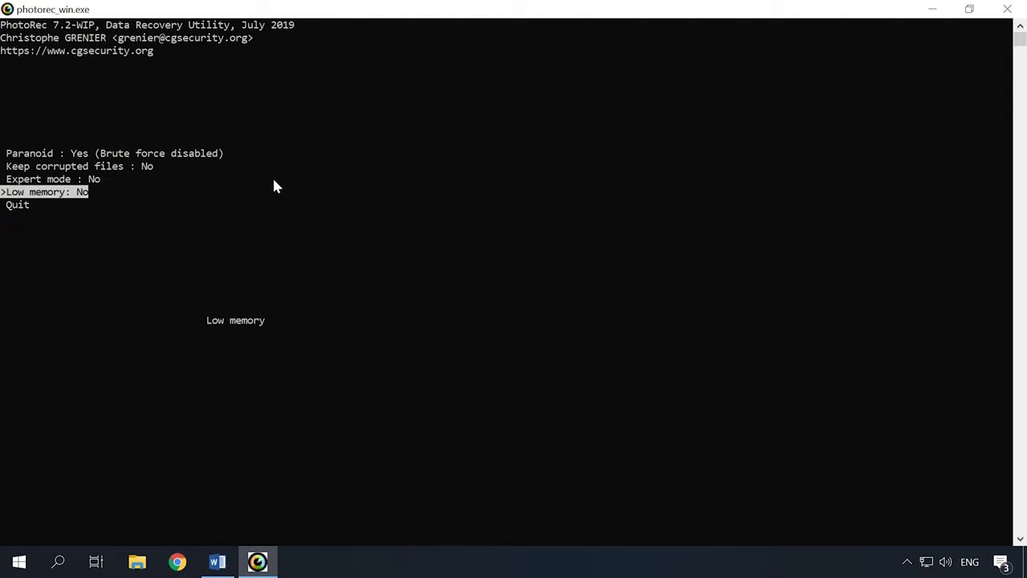
pyautogui.press('Up')
pyautogui.press('Up')
pyautogui.press('Up')
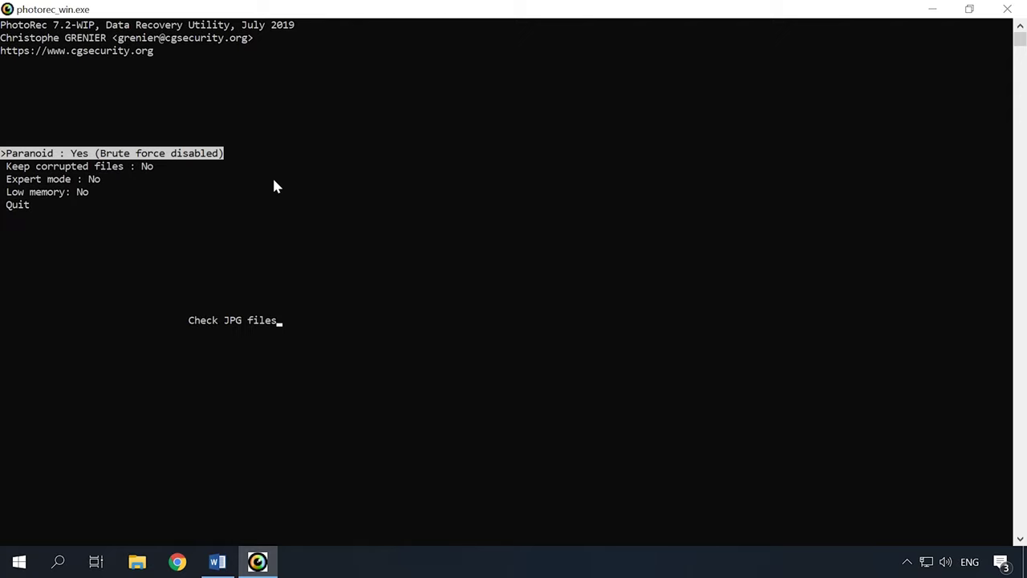
pyautogui.press('Down')
pyautogui.press('Down')
pyautogui.press('Return')
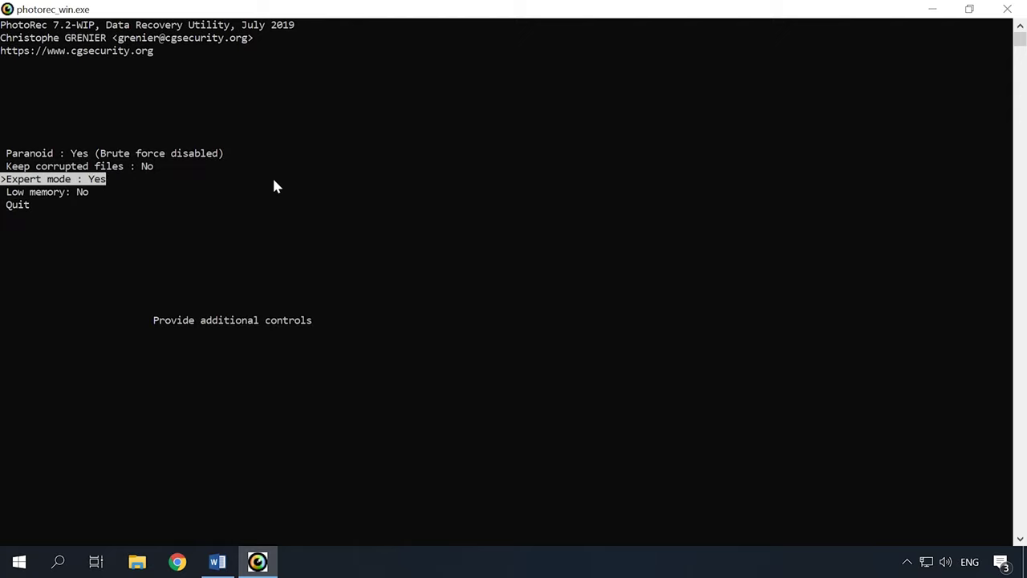
pyautogui.press('Return')
pyautogui.press('Down')
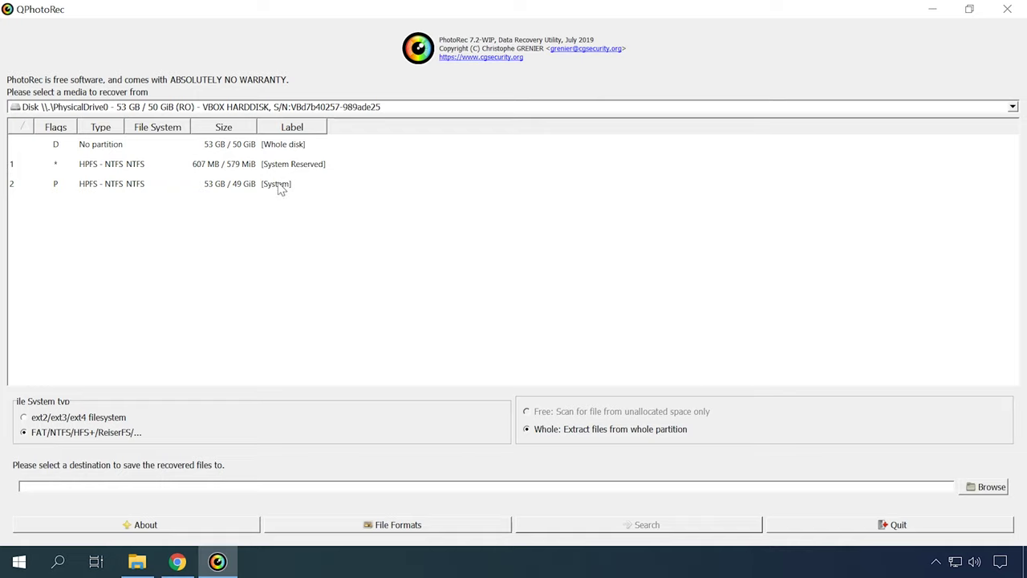
# Step: Select partition 2, the HPFS - NTFS System partition, as QPhotoRec's source
pyautogui.click(237, 186)
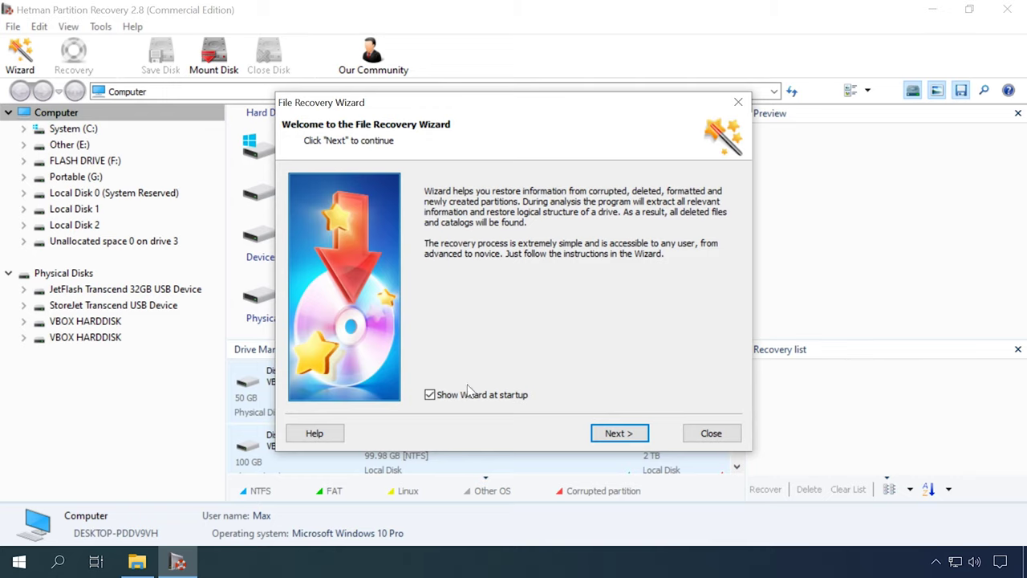
# Step: Pick System (C:) in the File Recovery Wizard and run a Fast scan analysis
pyautogui.click(611, 433)
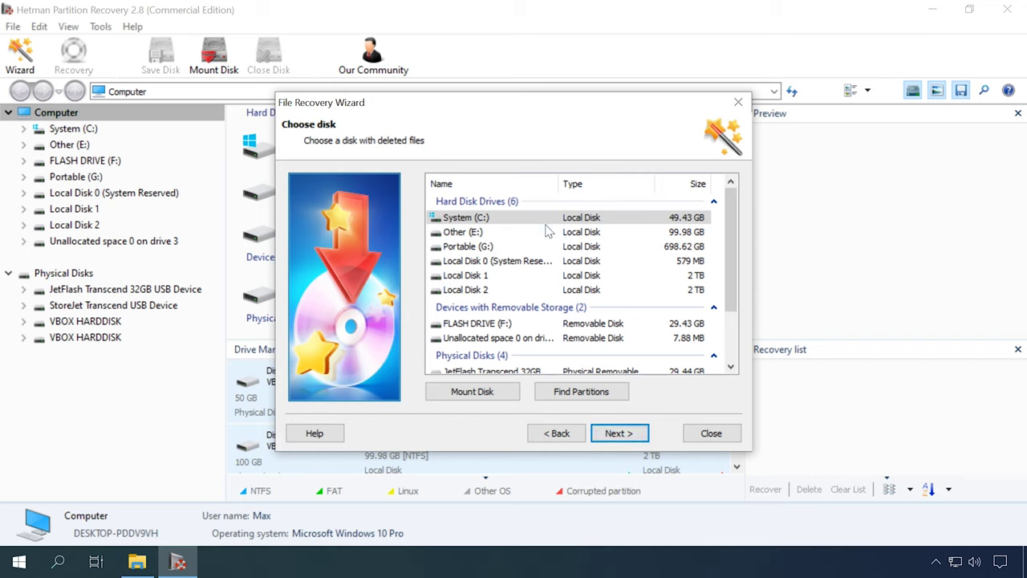
pyautogui.scroll(-2, 546, 231)
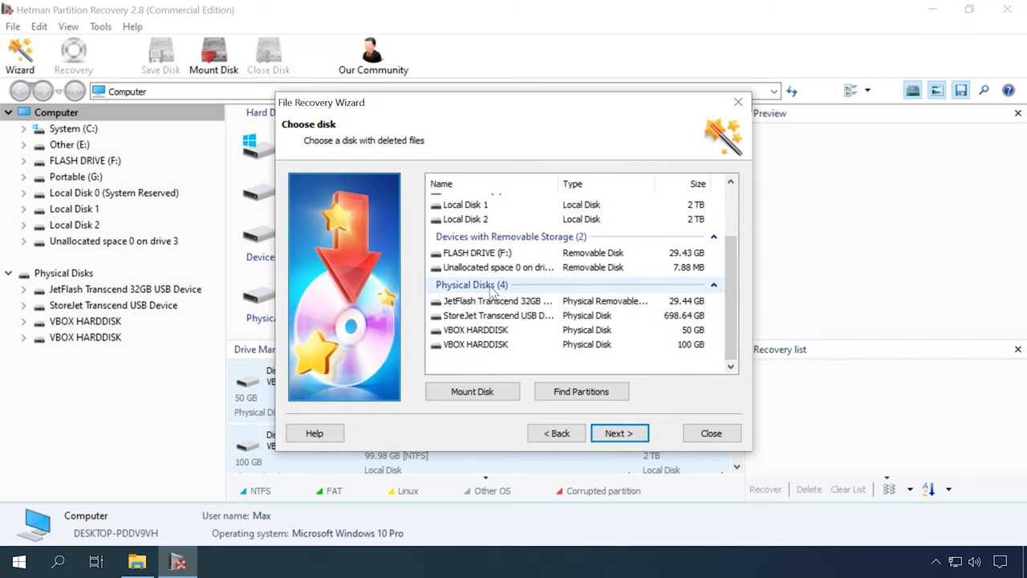
pyautogui.scroll(1, 480, 290)
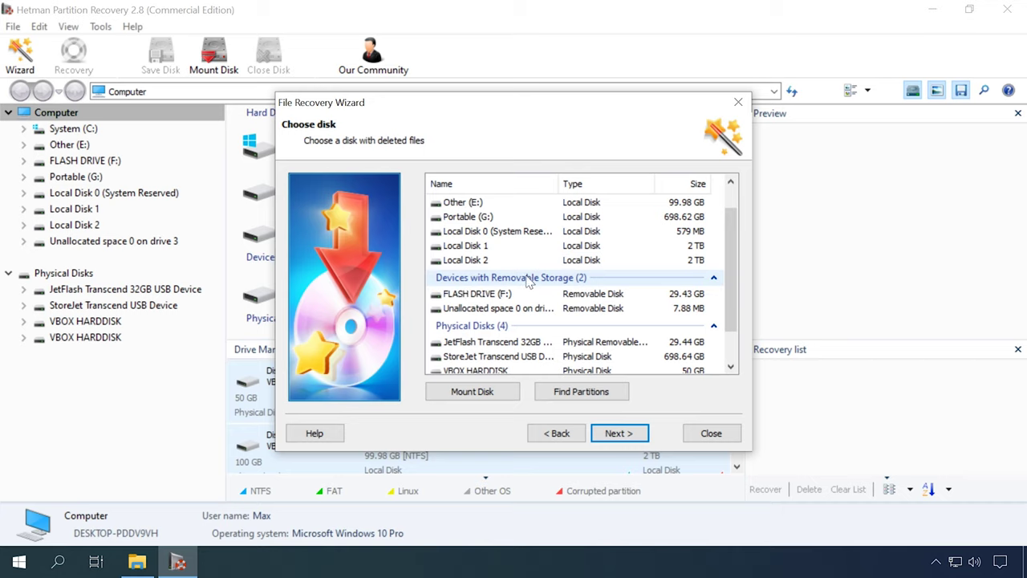
pyautogui.scroll(1, 502, 277)
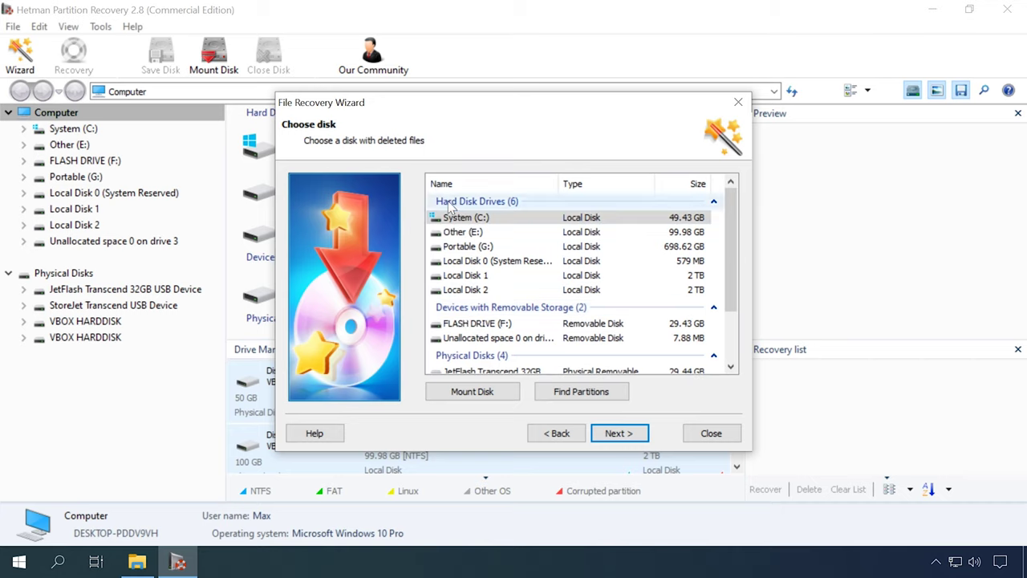
pyautogui.click(508, 215)
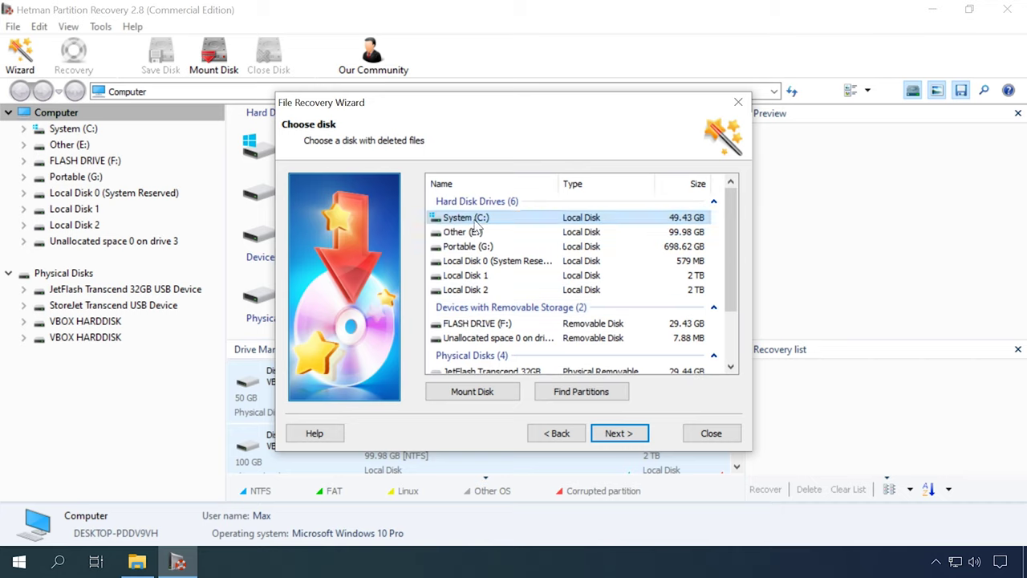
pyautogui.click(618, 432)
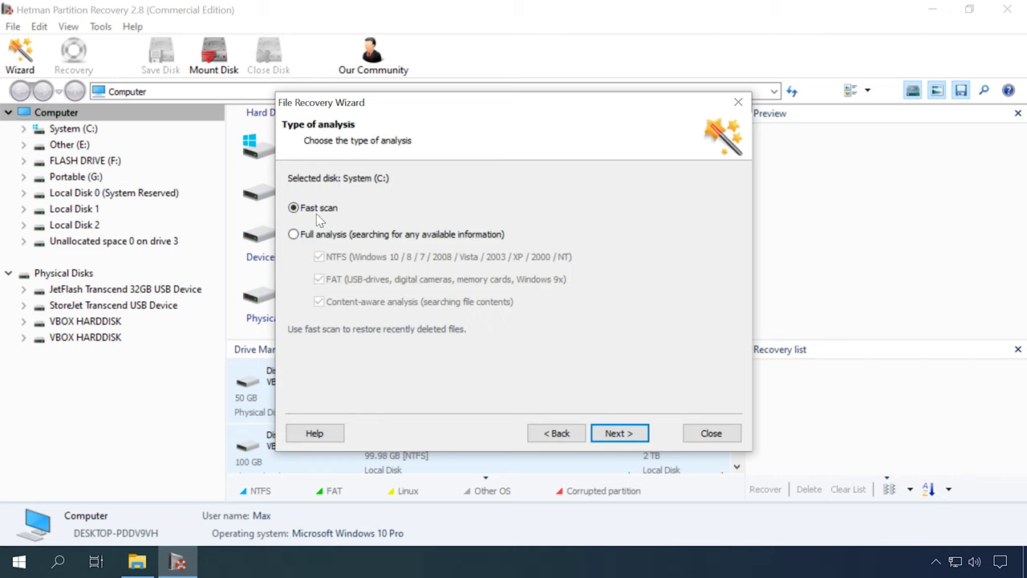
pyautogui.click(295, 235)
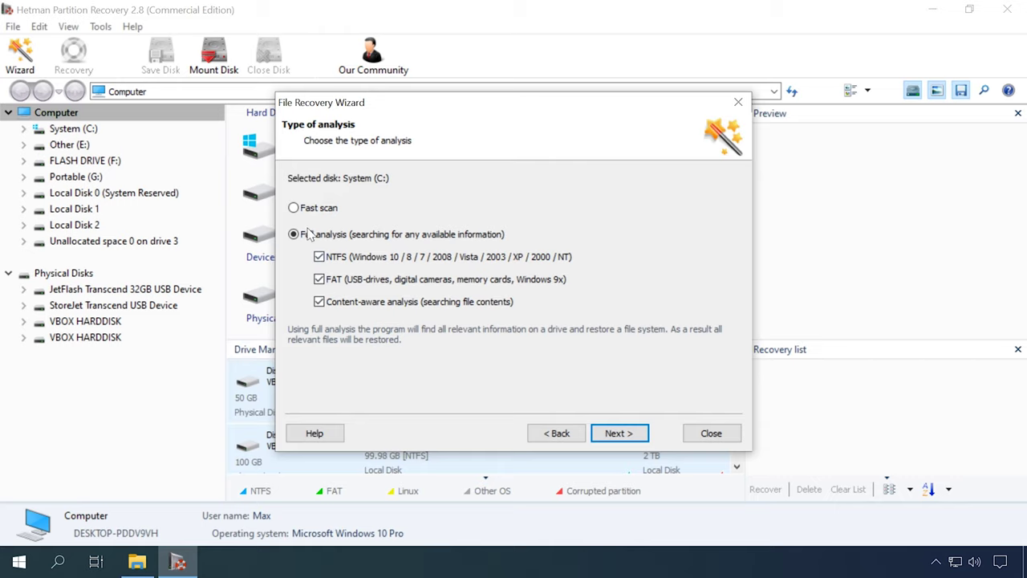
pyautogui.click(327, 210)
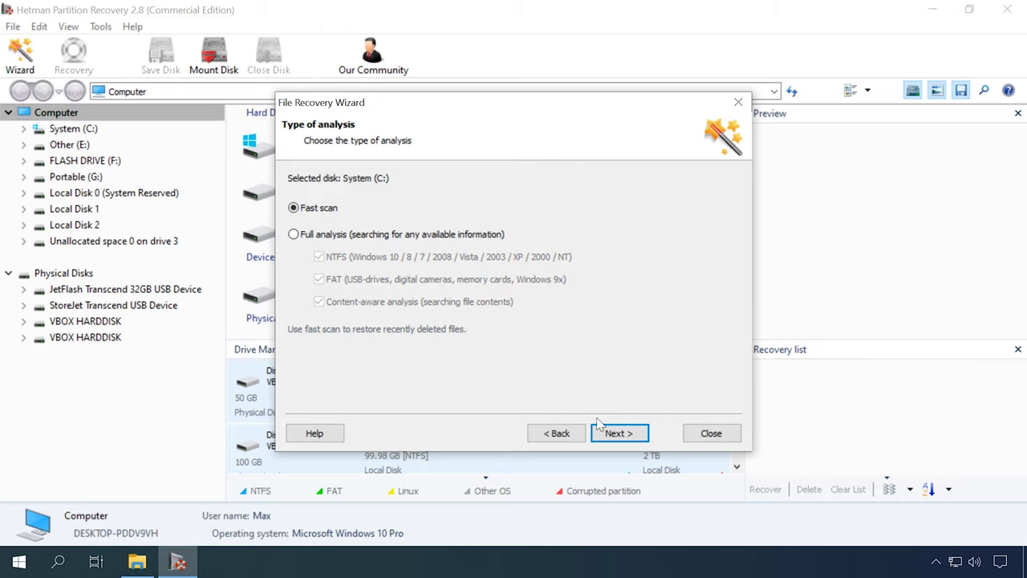
pyautogui.click(618, 434)
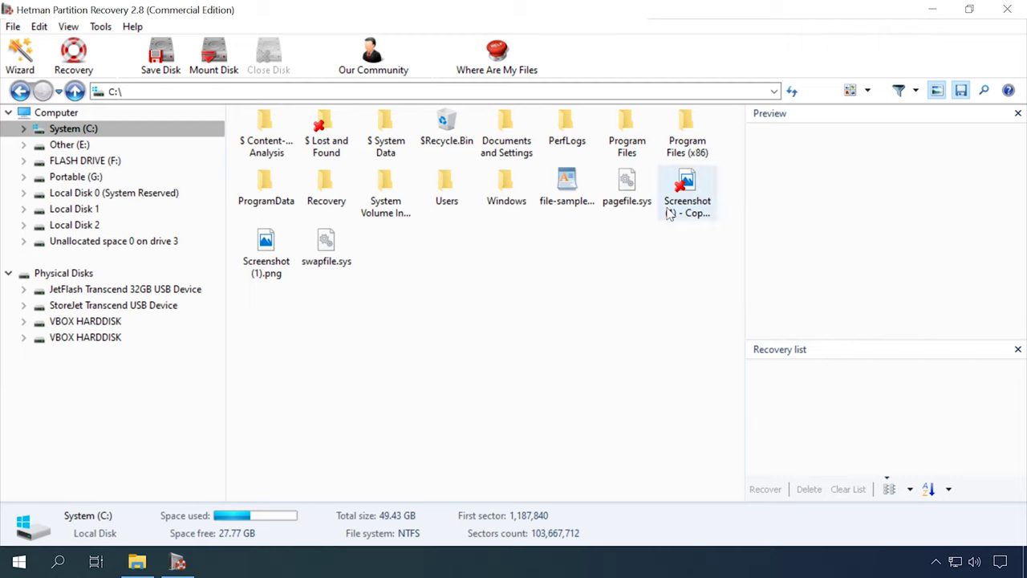
# Step: Preview Screenshot (1) - Copy.png and file-sample_100kB.doc, then open System (C:) in the HEX-Editor
pyautogui.click(667, 212)
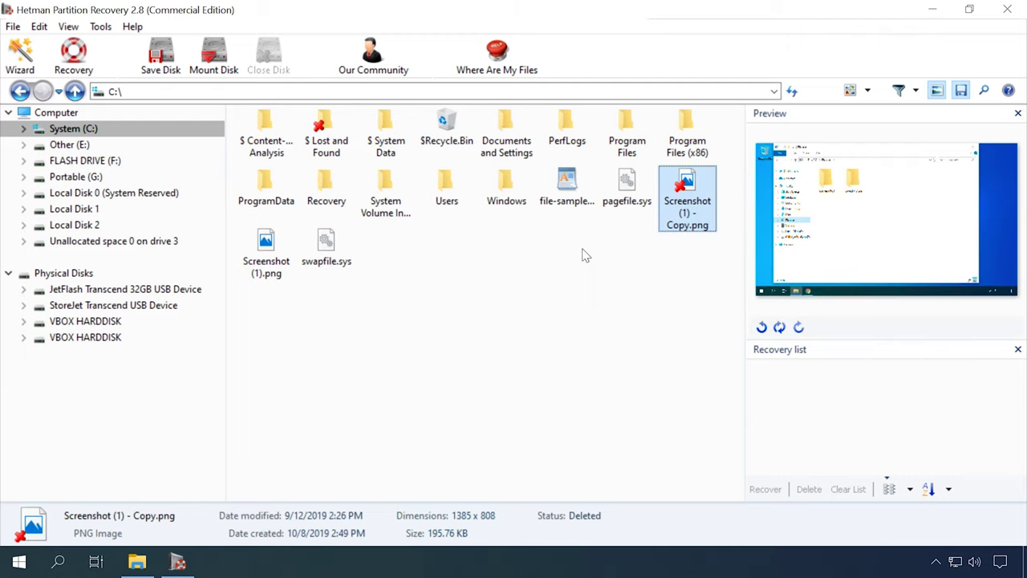
pyautogui.click(566, 189)
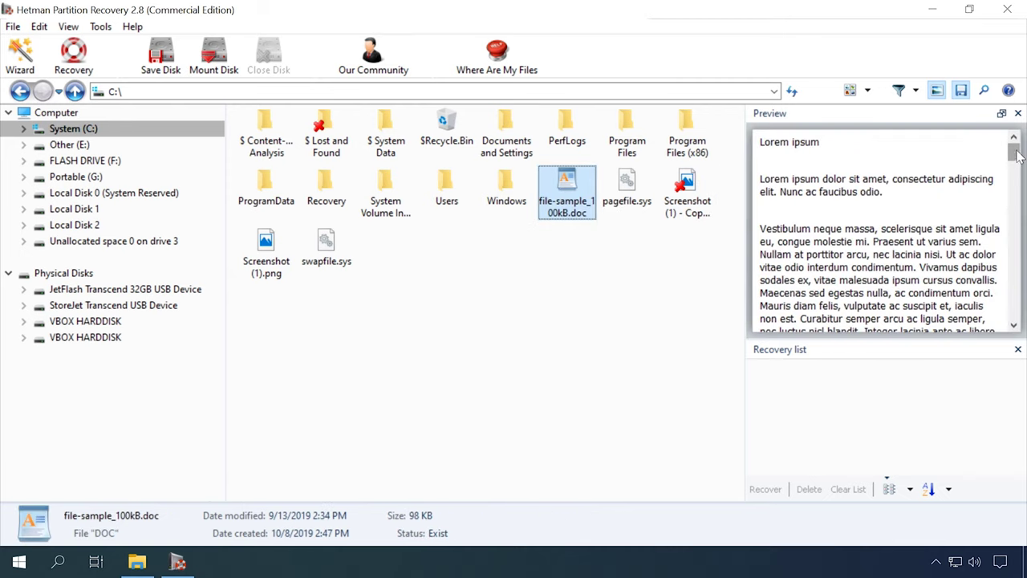
pyautogui.moveTo(1015, 160)
pyautogui.mouseDown()
pyautogui.moveTo(1018, 298)
pyautogui.moveTo(1022, 160)
pyautogui.mouseUp()
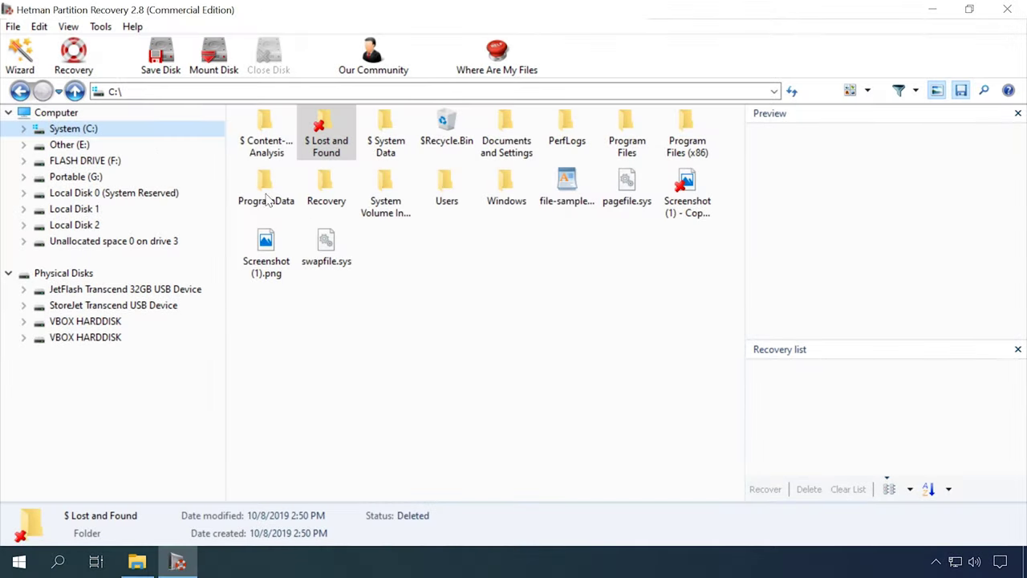
pyautogui.rightClick(106, 130)
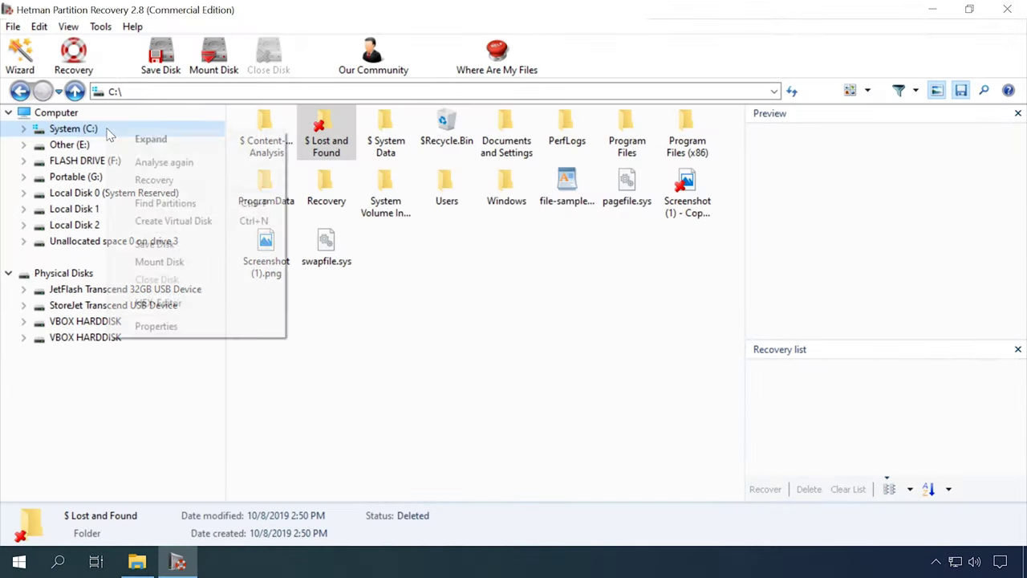
pyautogui.click(169, 304)
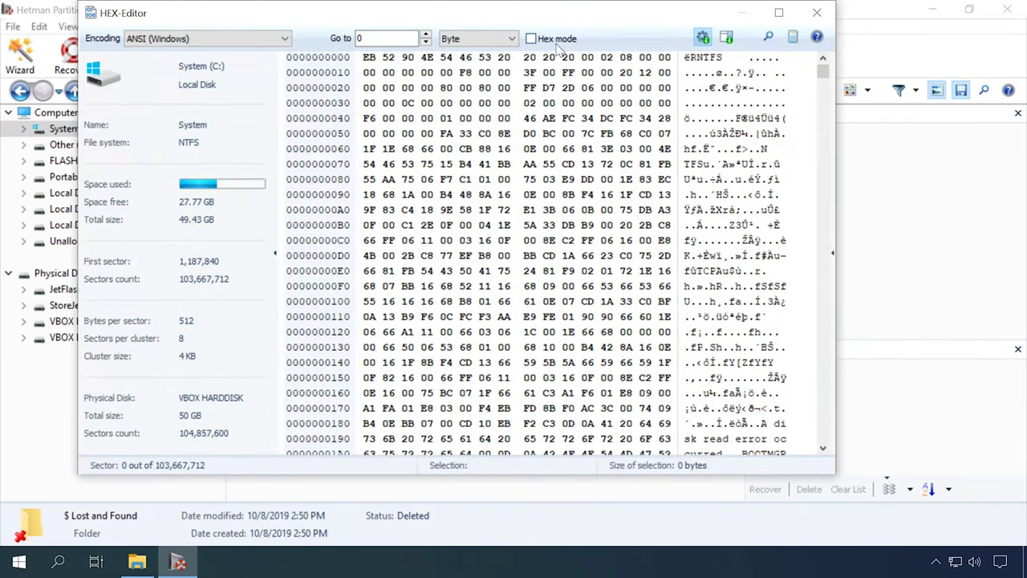
# Step: Show and hide the drive spaces list, then scroll down through C:'s raw sectors
pyautogui.click(727, 39)
pyautogui.click(726, 38)
pyautogui.moveTo(825, 74); pyautogui.dragTo(827, 277)
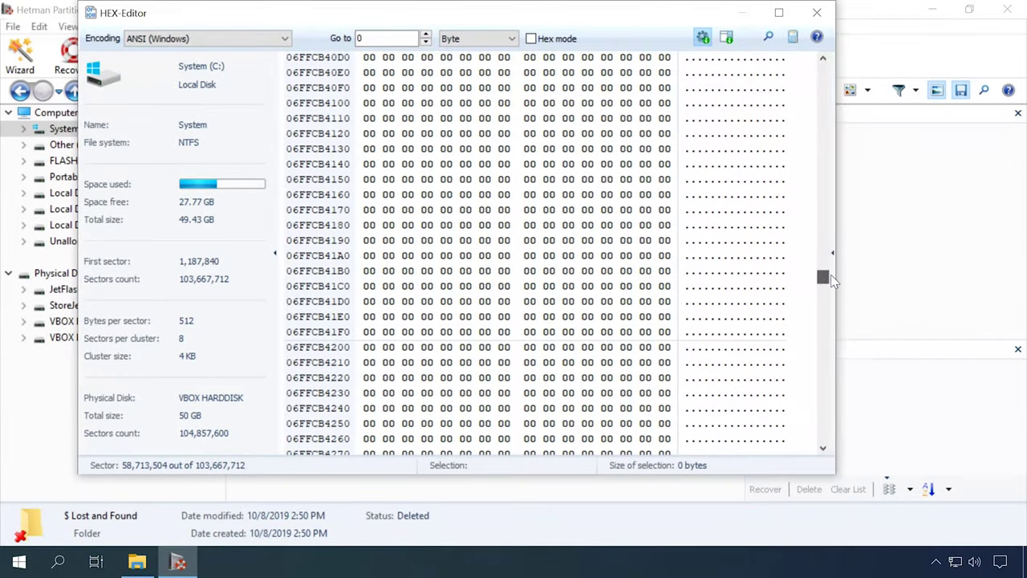
# Step: Switch the hex editor's text encoding to OEM (DOS), then to another encoding
pyautogui.click(257, 37)
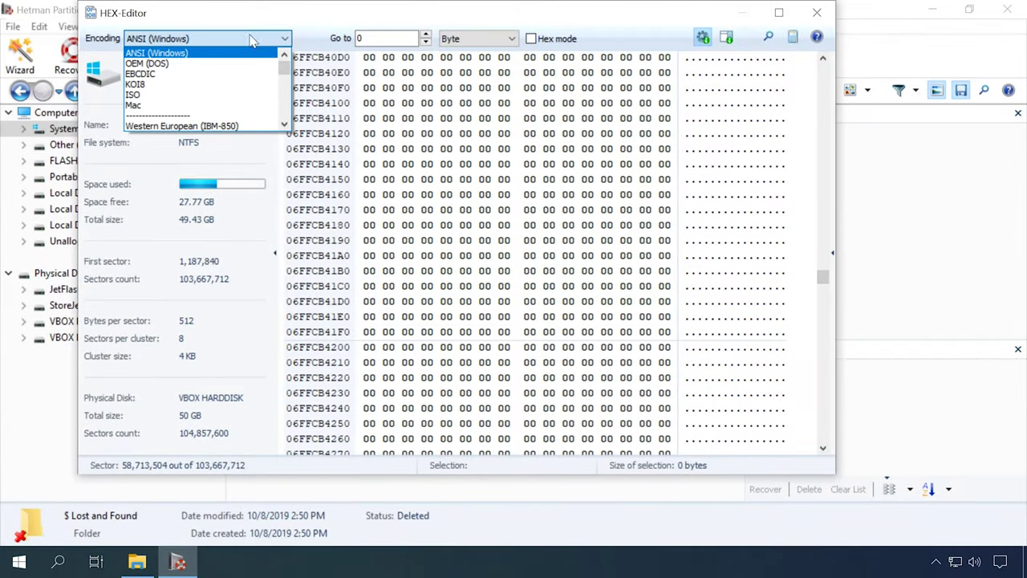
pyautogui.click(202, 65)
pyautogui.click(200, 40)
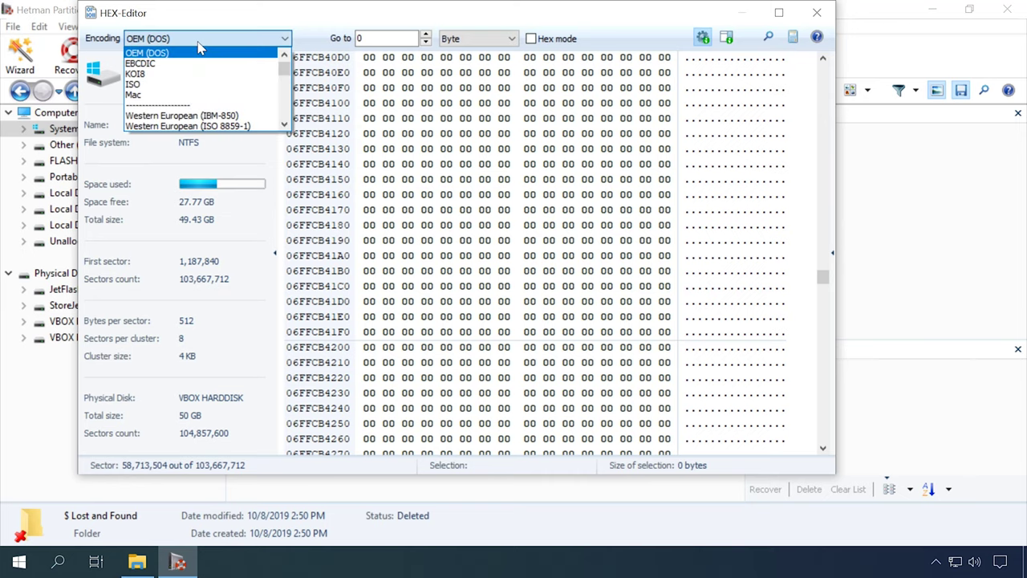
pyautogui.click(193, 64)
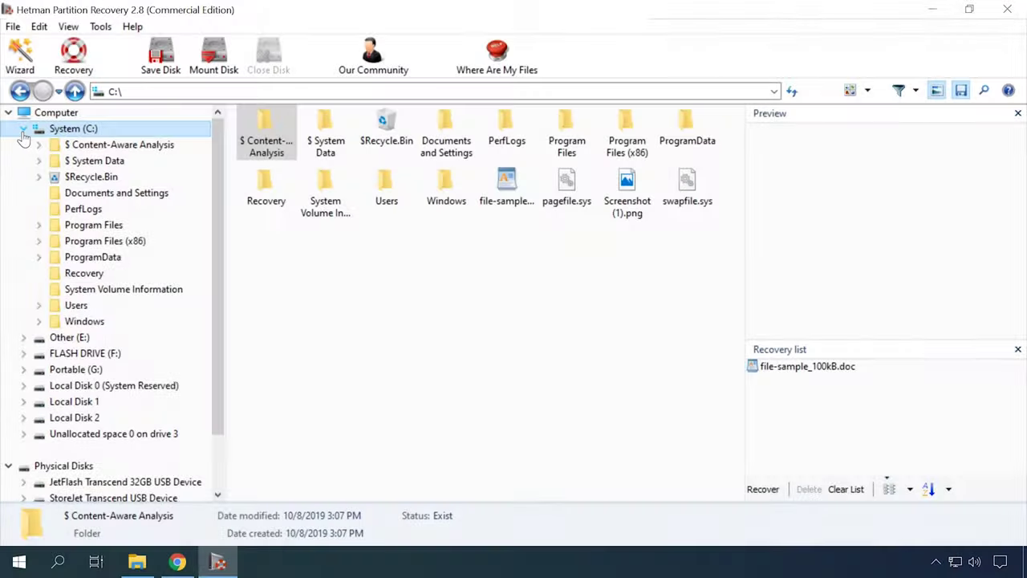
# Step: Browse Documents and Settings, PerfLogs and Program Files down to Common Files' Stationery folder
pyautogui.click(73, 193)
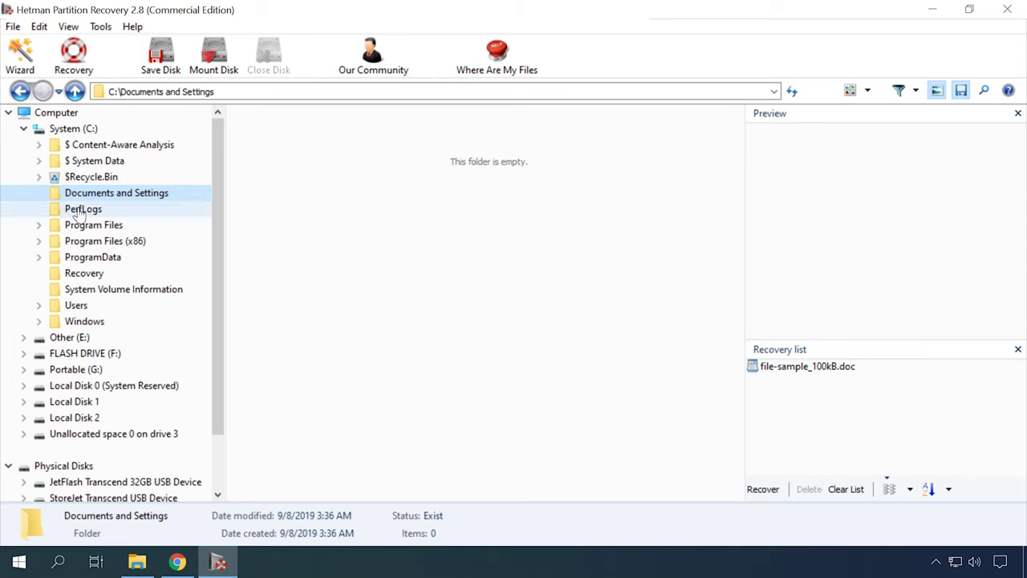
pyautogui.click(78, 209)
pyautogui.click(75, 224)
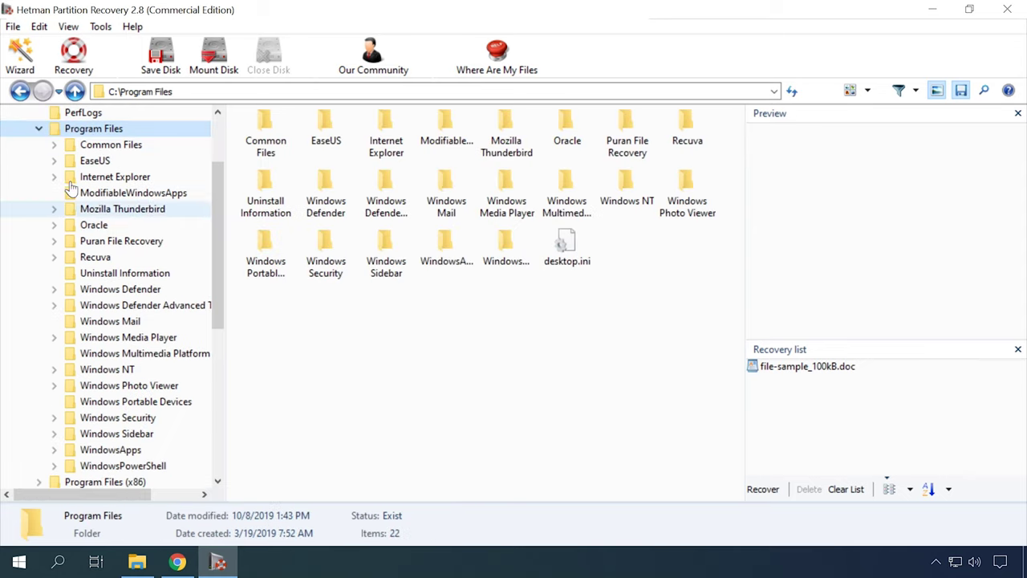
pyautogui.click(81, 149)
pyautogui.click(85, 161)
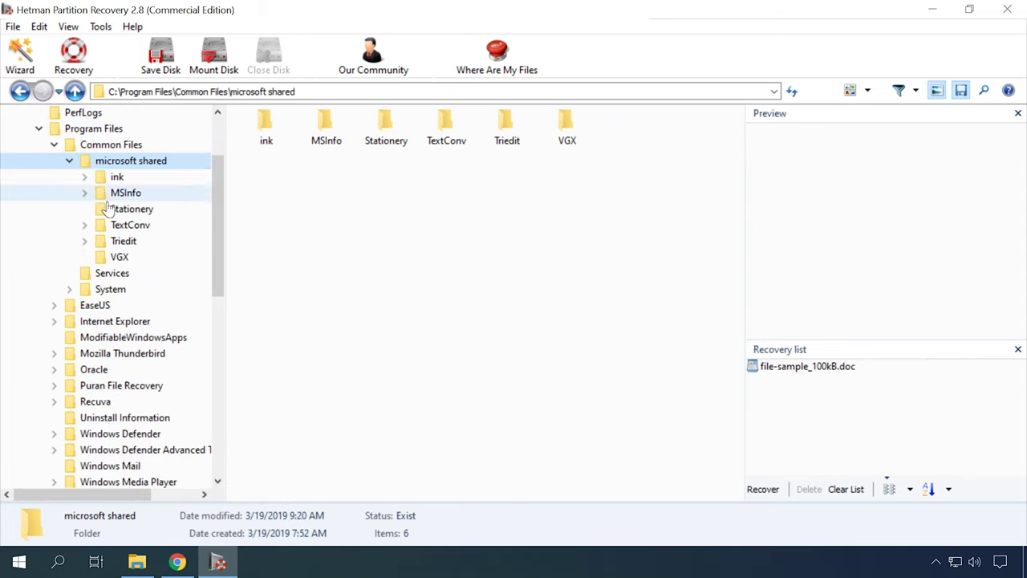
pyautogui.click(85, 209)
pyautogui.click(39, 128)
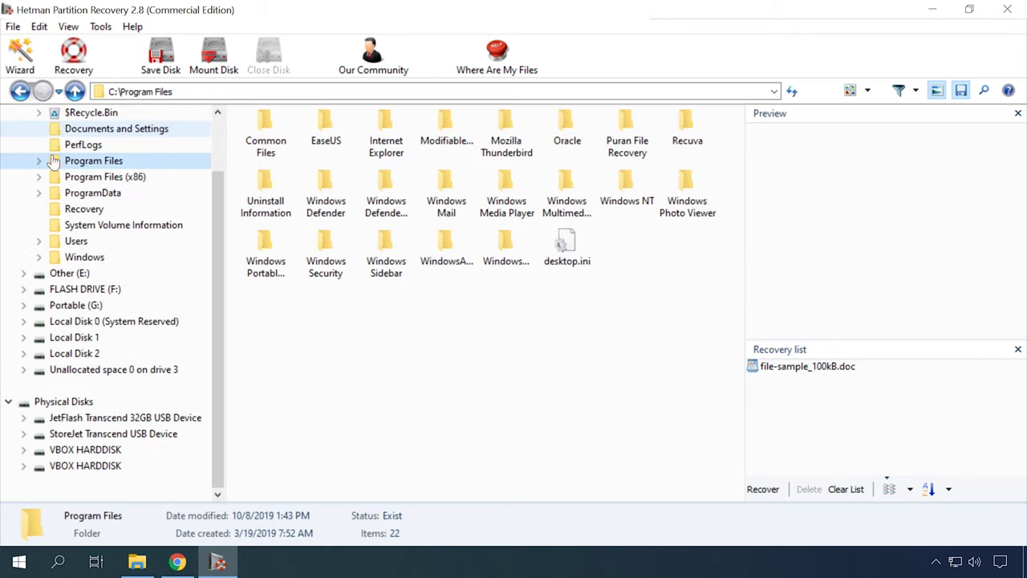
# Step: Browse the Users folders, then launch the recovery wizard for FLASH DRIVE (F:)
pyautogui.click(77, 243)
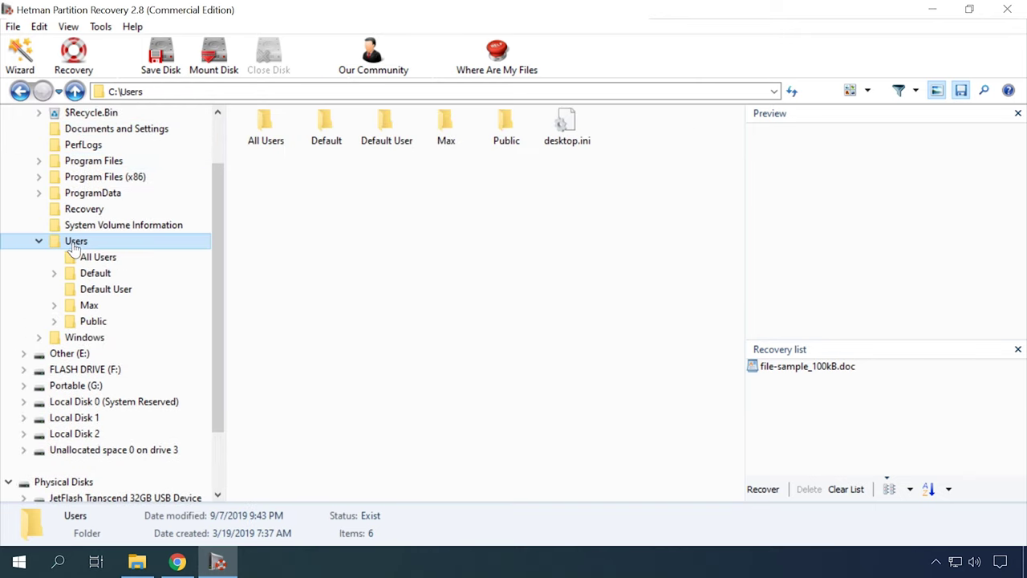
pyautogui.click(91, 290)
pyautogui.click(90, 306)
pyautogui.scroll(3, 64, 281)
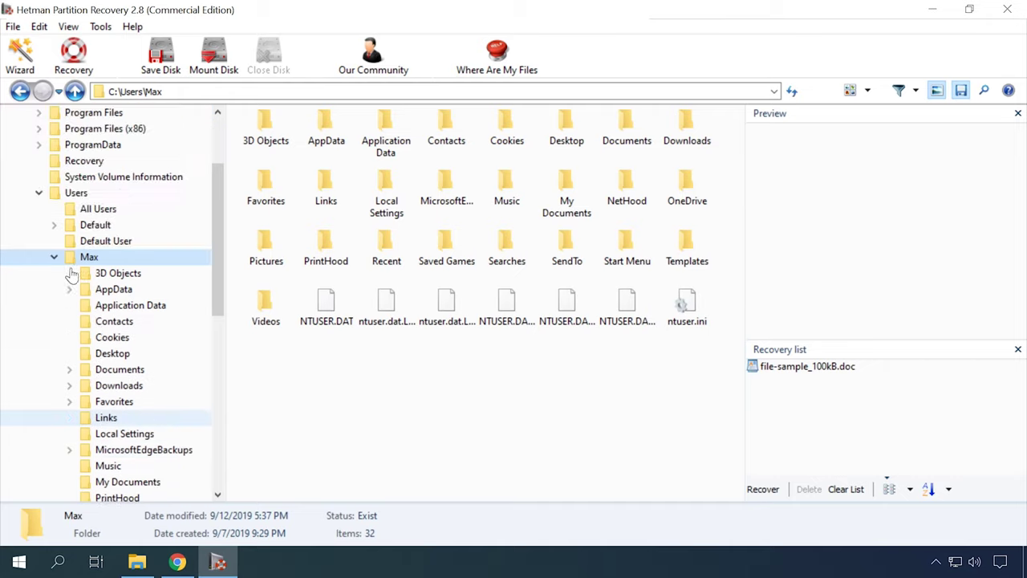
pyautogui.click(39, 197)
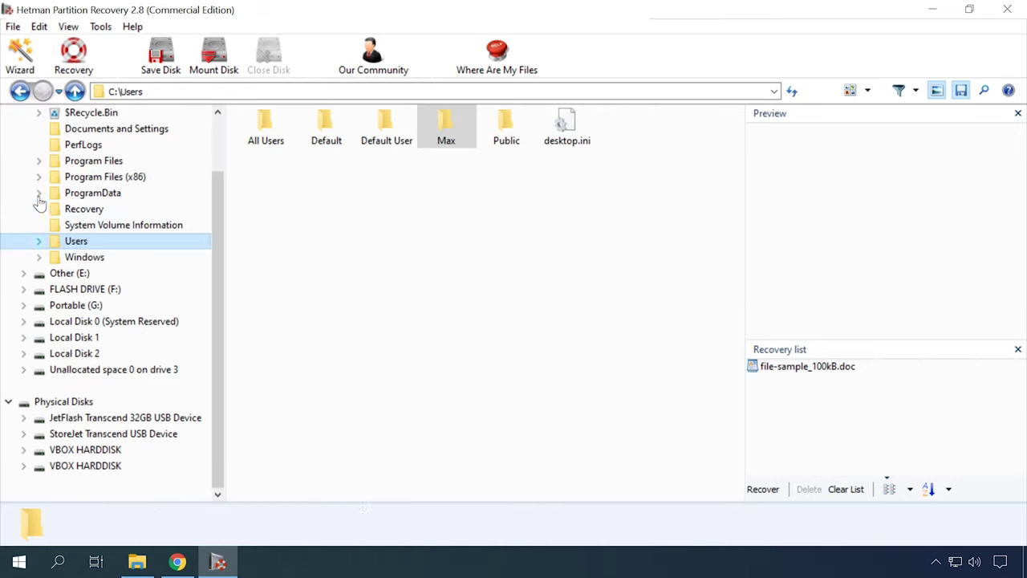
pyautogui.doubleClick(61, 290)
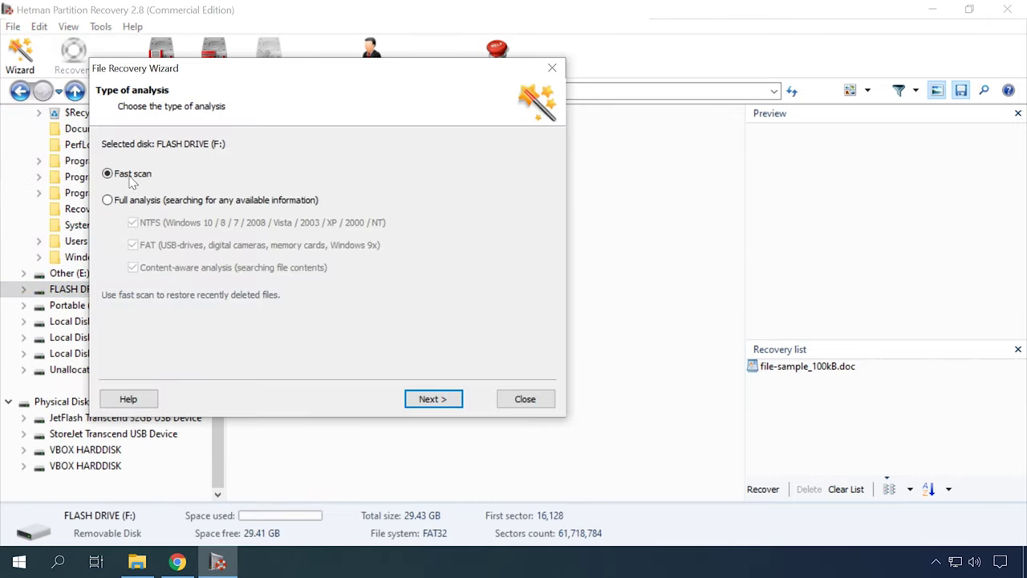
# Step: Run a Fast scan analysis of FLASH DRIVE (F:) instead of Full analysis
pyautogui.click(131, 203)
pyautogui.click(128, 176)
pyautogui.click(417, 400)
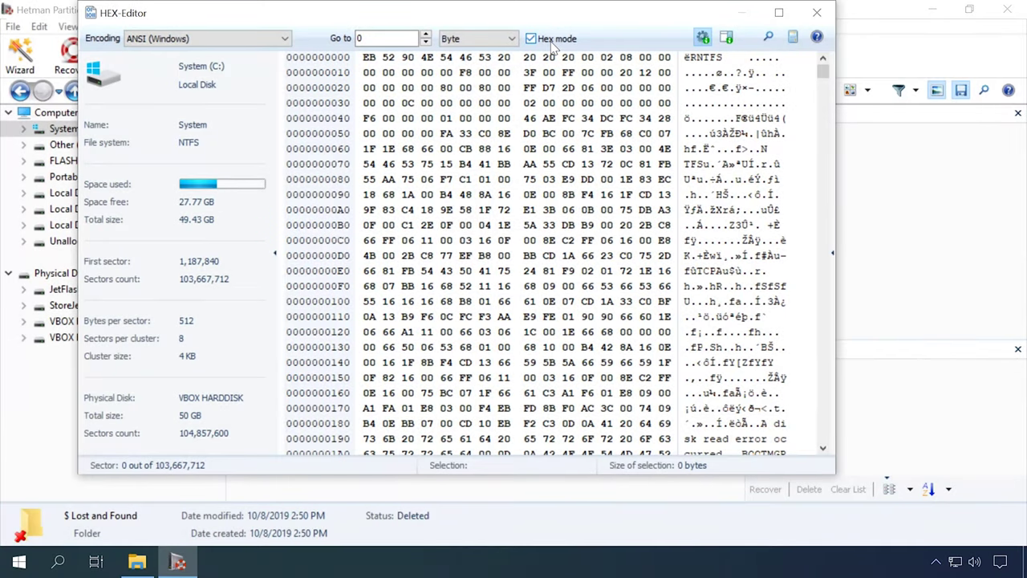
# Step: Toggle the drive spaces list in the hex editor and scroll through C:'s sectors
pyautogui.click(726, 38)
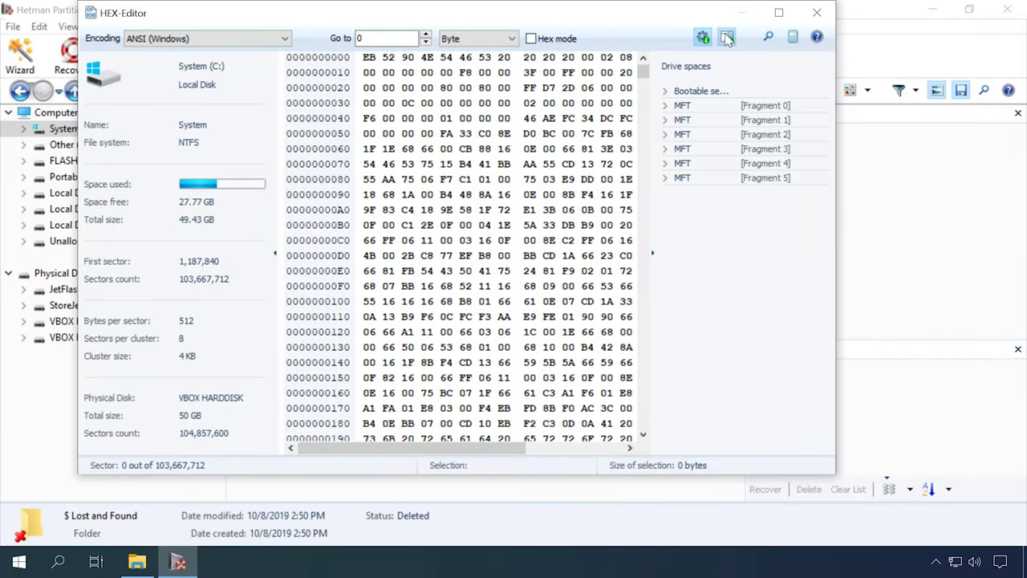
pyautogui.click(726, 38)
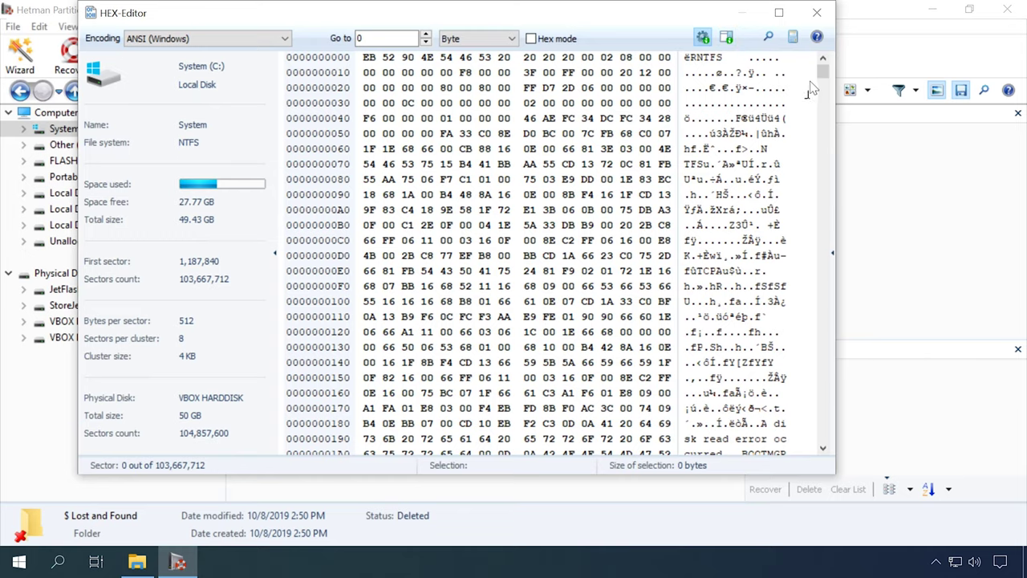
pyautogui.moveTo(827, 83); pyautogui.dragTo(831, 275)
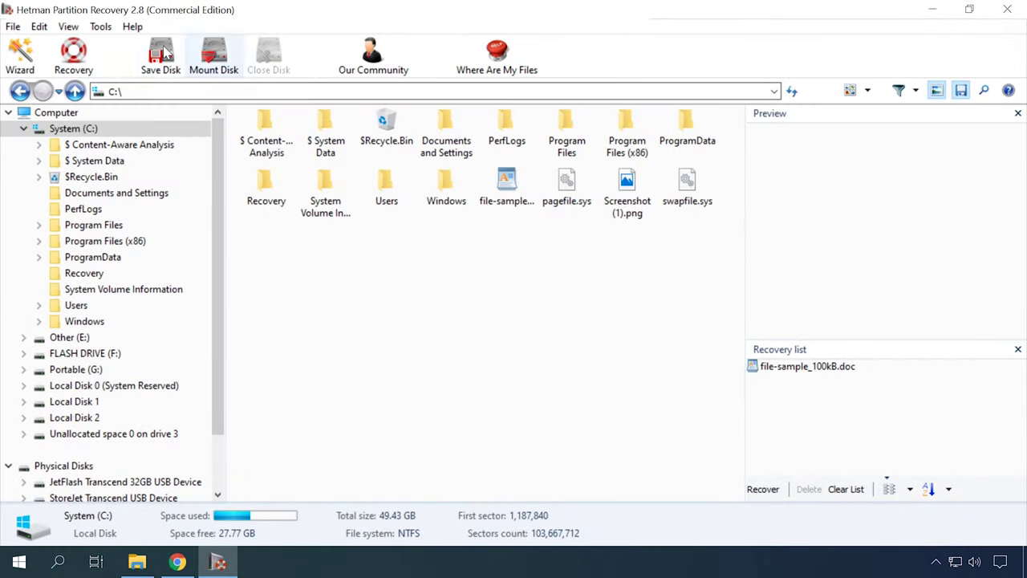
# Step: Try creating a disk image of C: and opening a saved image, cancelling both
pyautogui.click(161, 53)
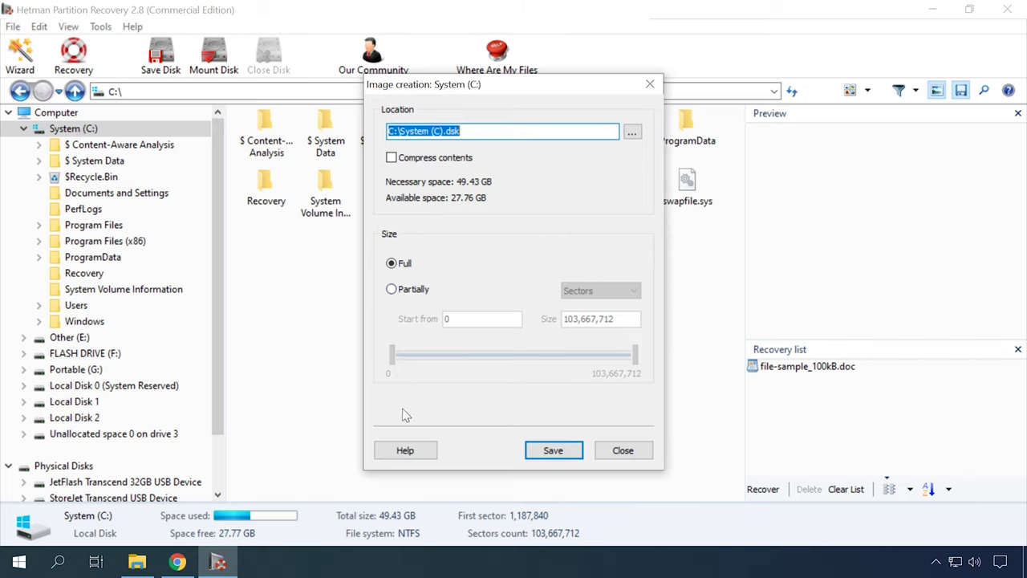
pyautogui.click(619, 451)
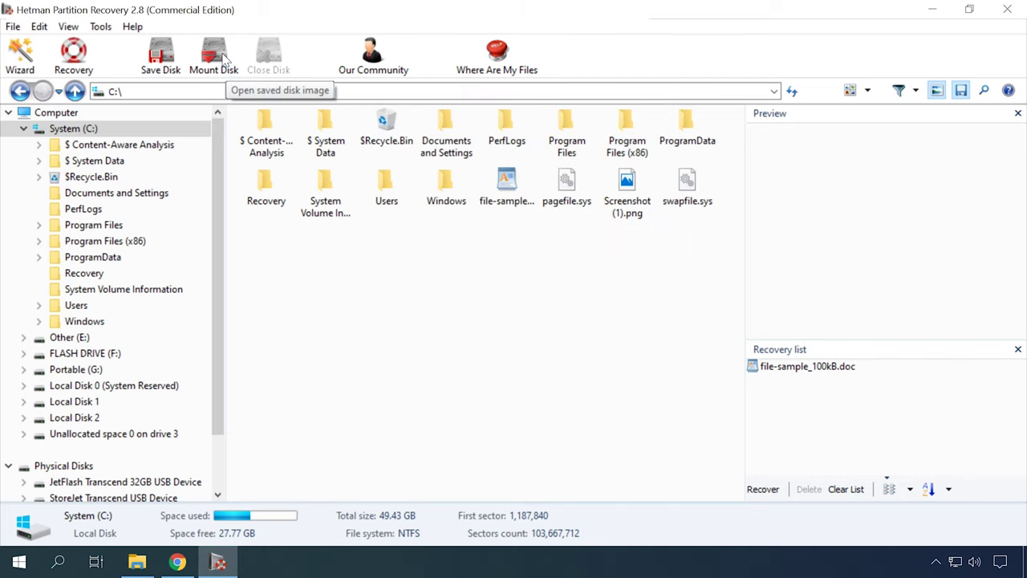
pyautogui.click(225, 61)
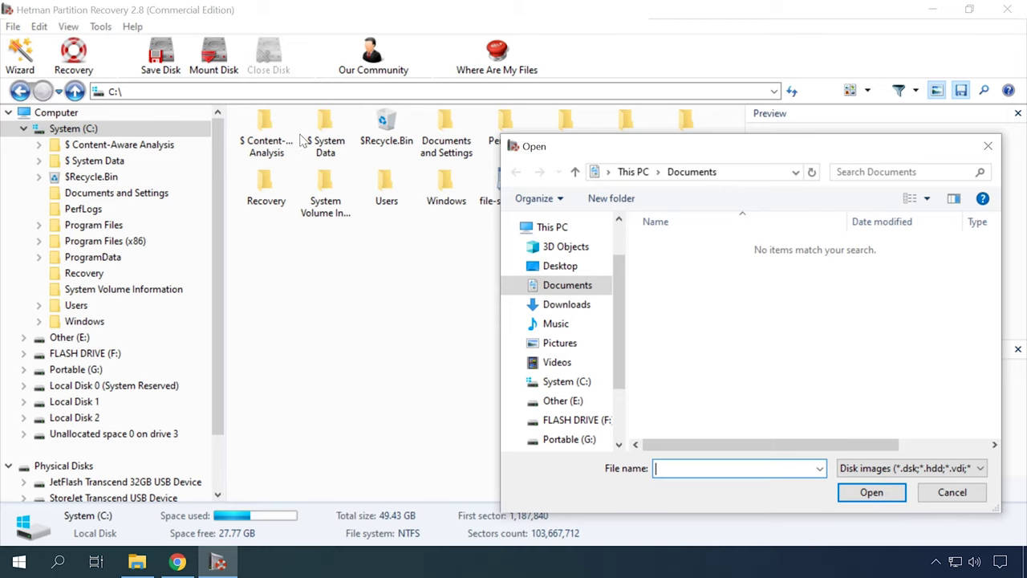
pyautogui.click(863, 473)
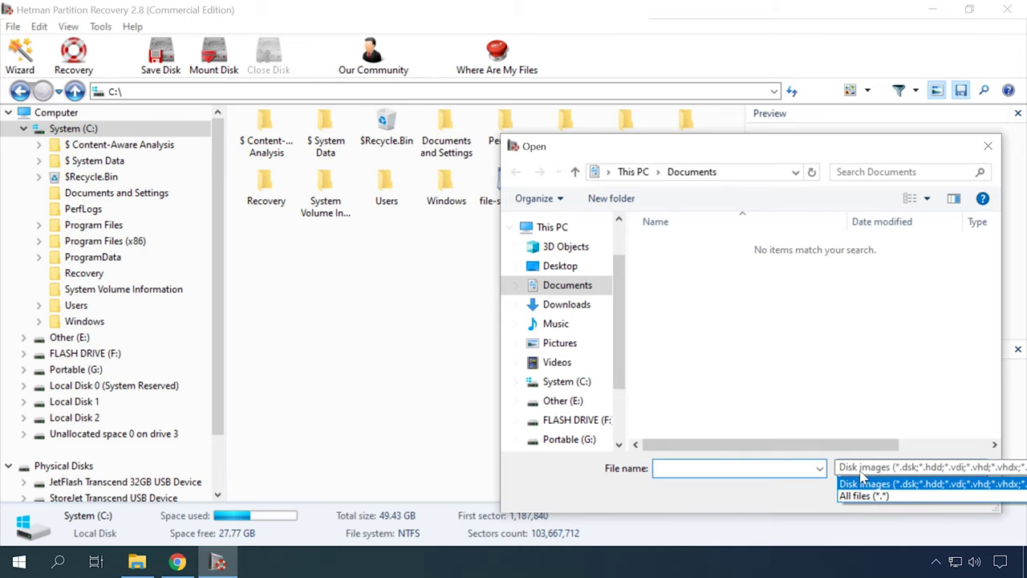
pyautogui.click(862, 473)
pyautogui.click(988, 146)
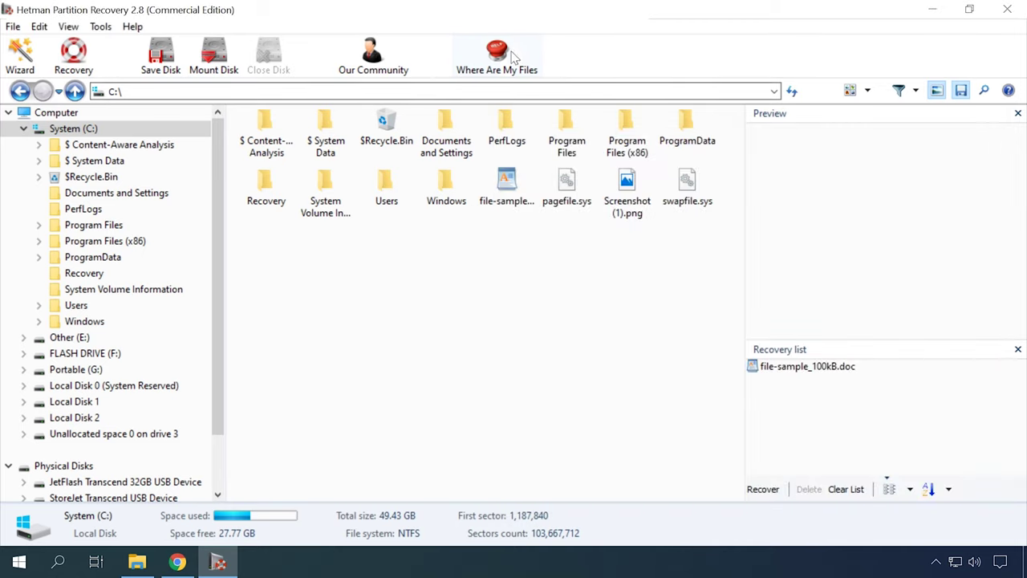
# Step: Read the Where Are My Files tips on locating lost files, then close them
pyautogui.click(510, 56)
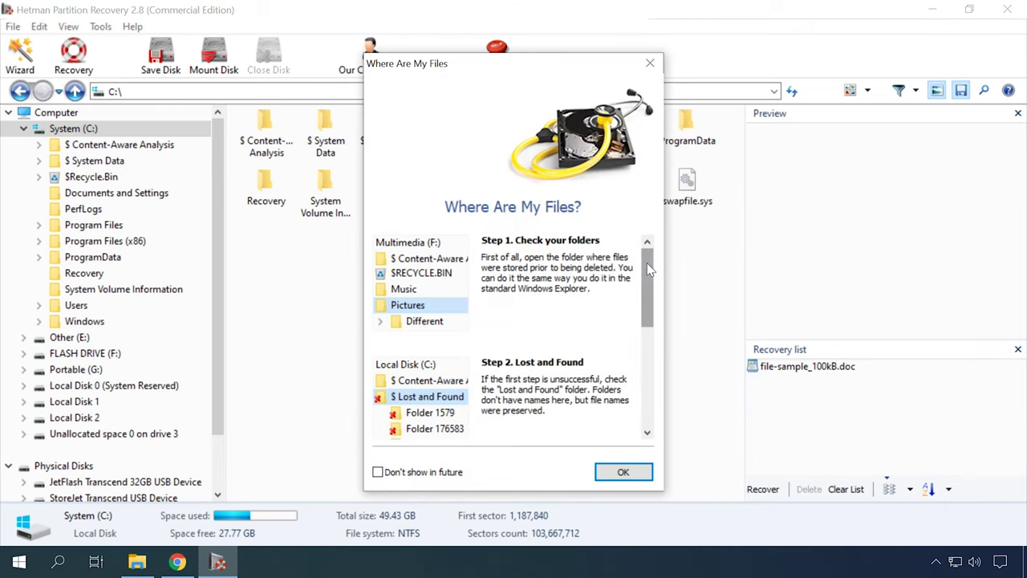
pyautogui.moveTo(646, 277)
pyautogui.mouseDown()
pyautogui.moveTo(659, 376)
pyautogui.moveTo(659, 265)
pyautogui.mouseUp()
pyautogui.click(651, 63)
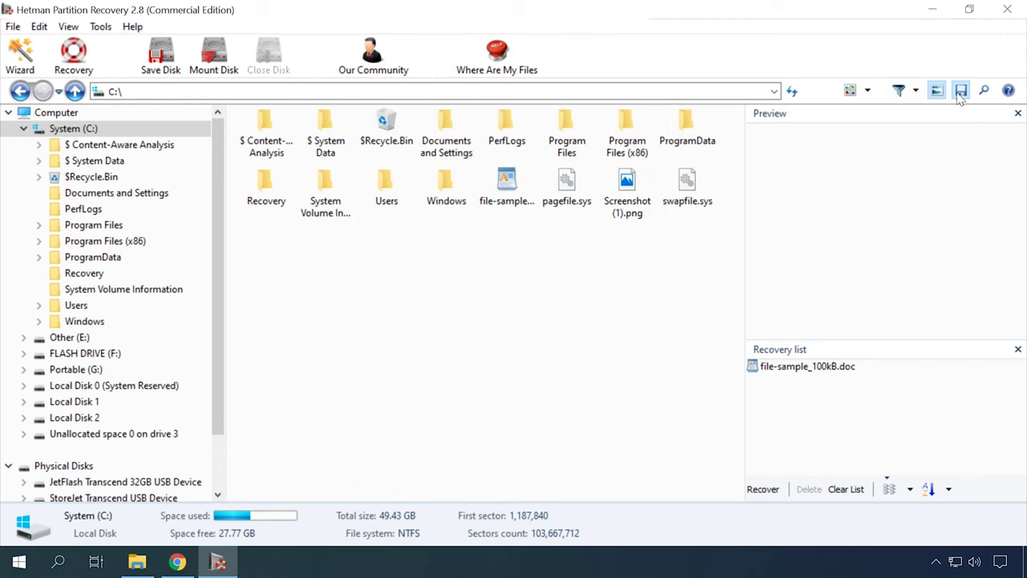
# Step: In help, view Program interface, Preliminary viewing, Search for deleted volumes, Drive Manager and Properties topics
pyautogui.click(1004, 90)
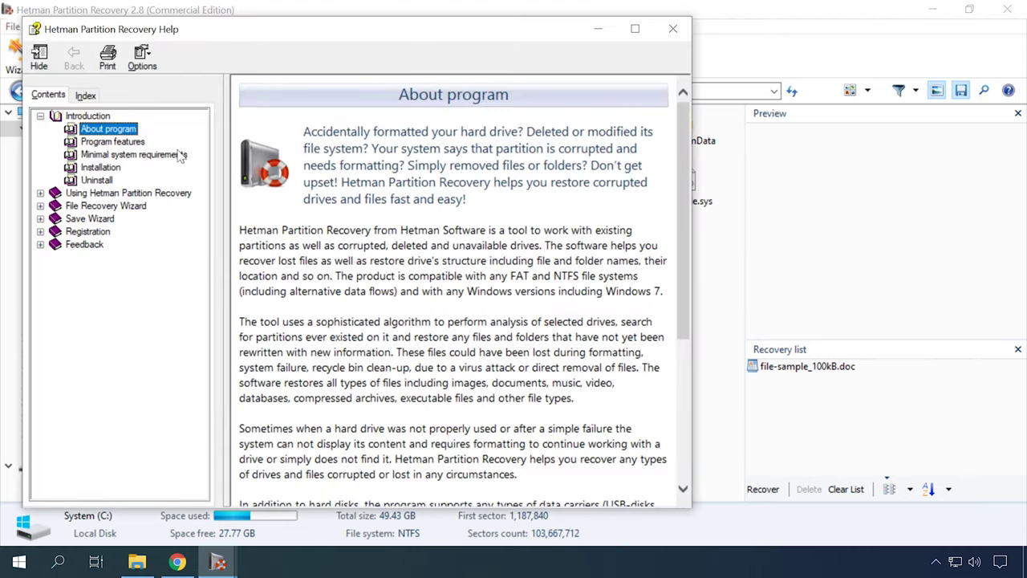
pyautogui.click(72, 194)
pyautogui.click(41, 193)
pyautogui.click(88, 206)
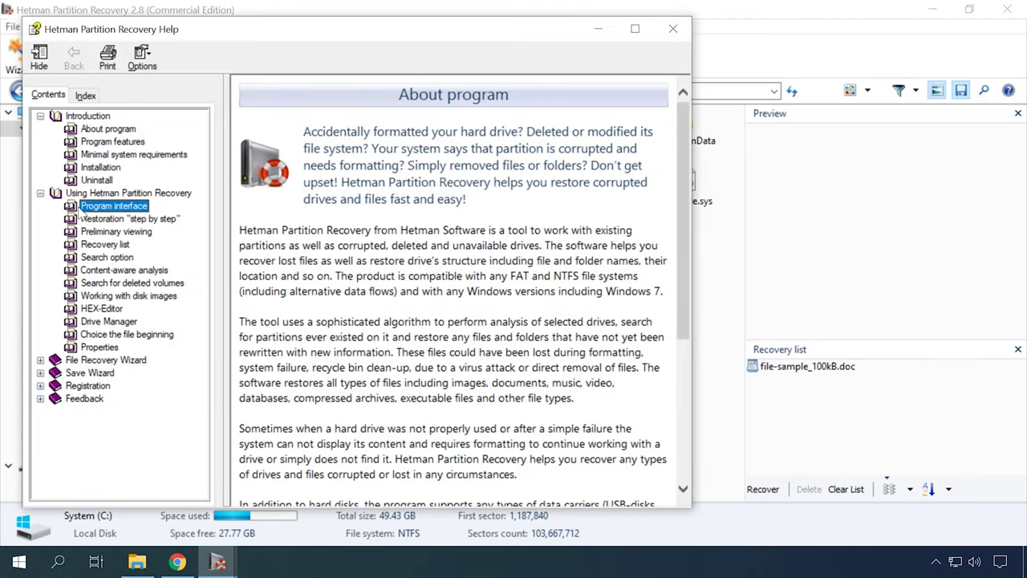
pyautogui.click(113, 232)
pyautogui.click(112, 283)
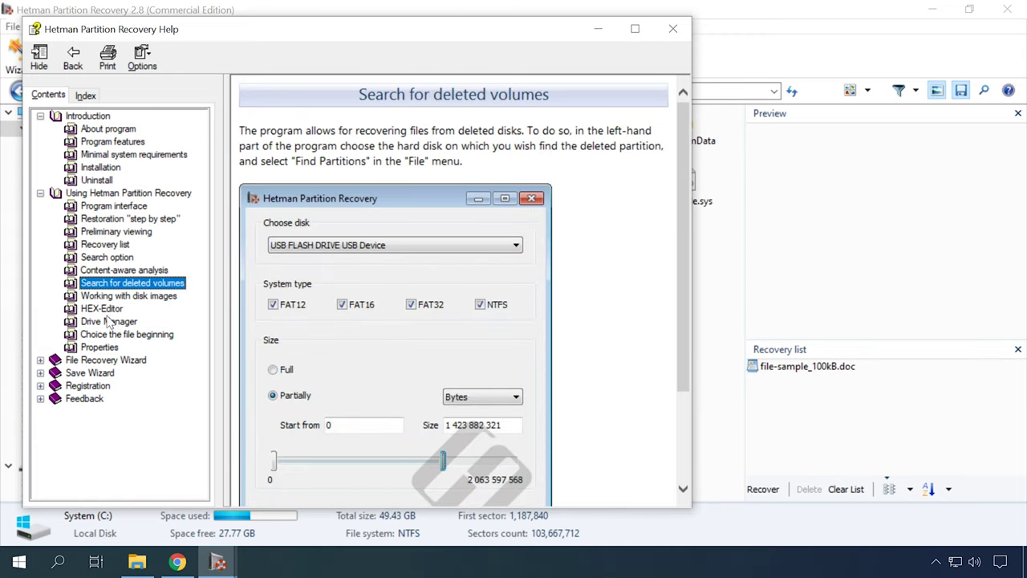
pyautogui.click(110, 321)
pyautogui.click(108, 335)
pyautogui.click(112, 347)
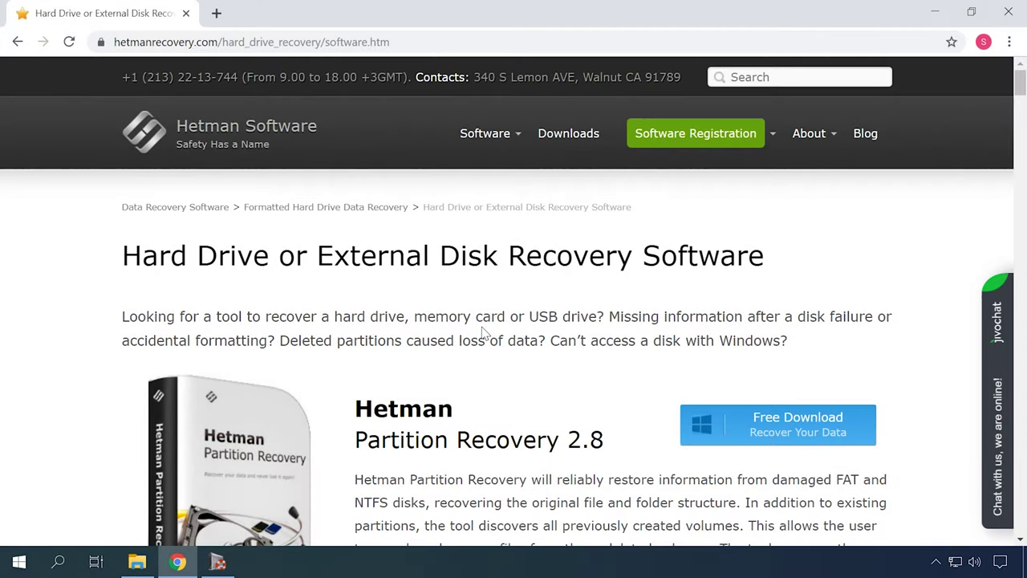
# Step: Open the product page's live chat panel, then start analysing the JetFlash USB drive
pyautogui.click(991, 352)
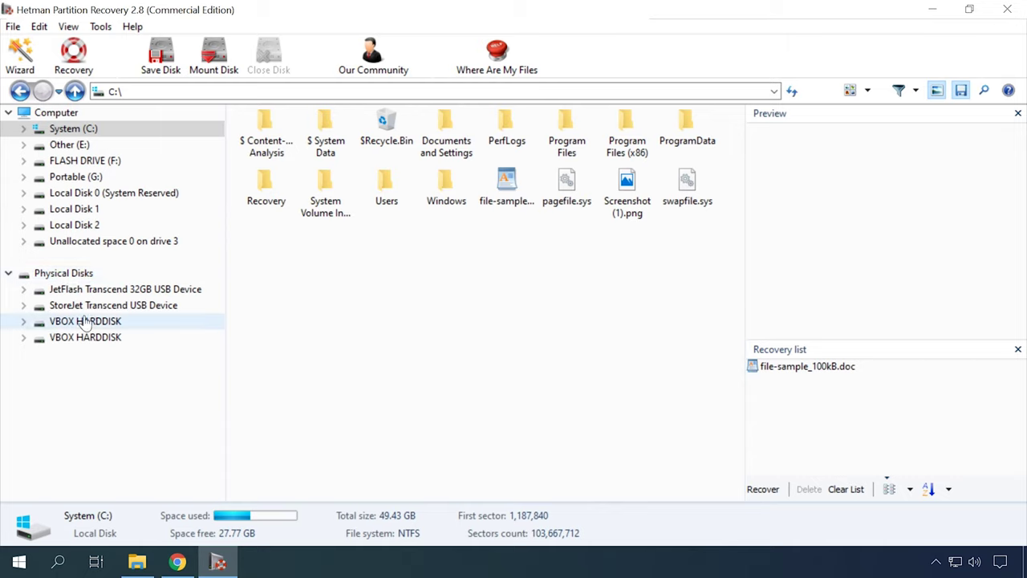
pyautogui.doubleClick(86, 290)
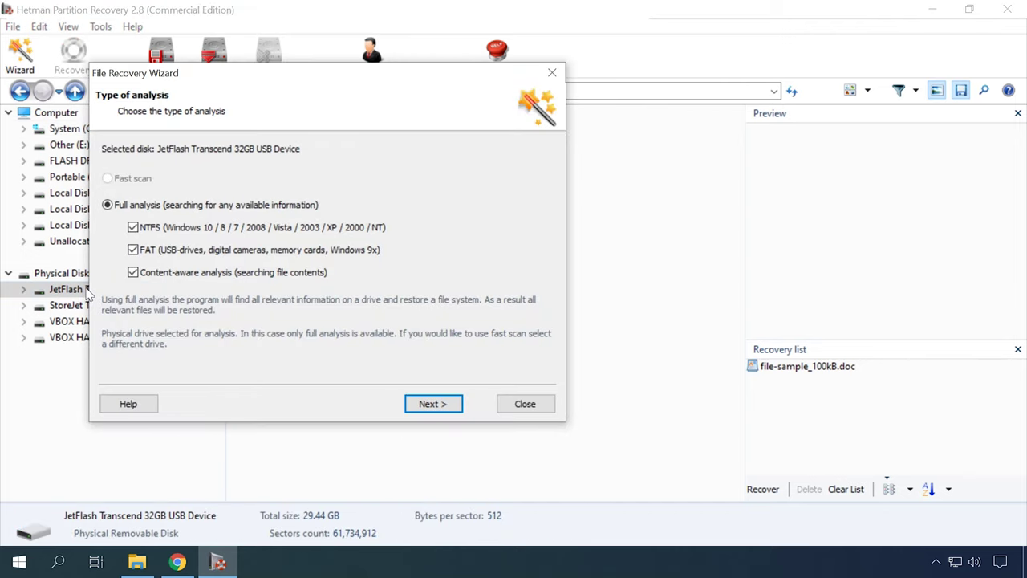
# Step: Cancel the USB drive analysis and start a full re-analysis of System (C:)
pyautogui.click(524, 404)
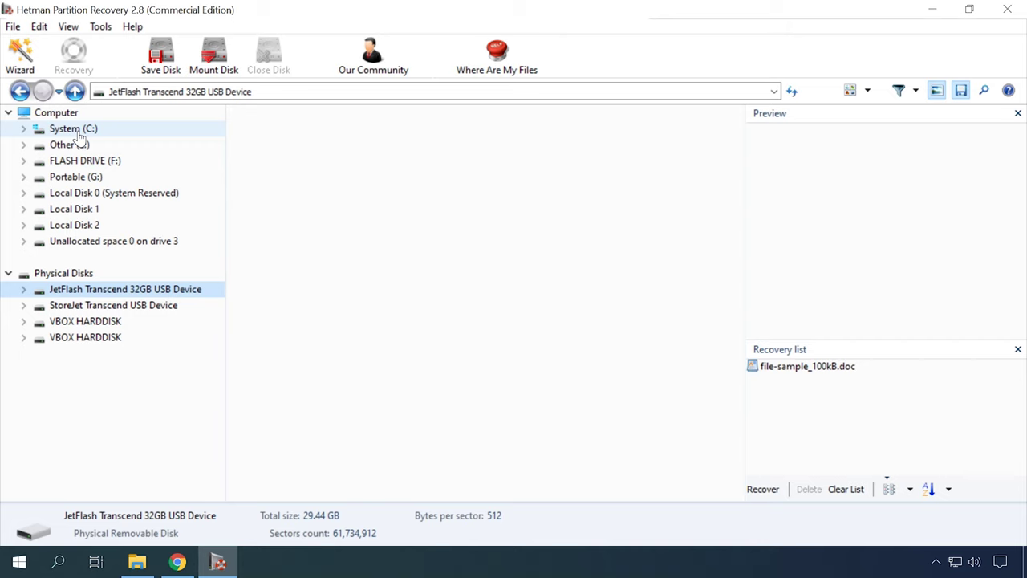
pyautogui.rightClick(80, 135)
pyautogui.click(122, 164)
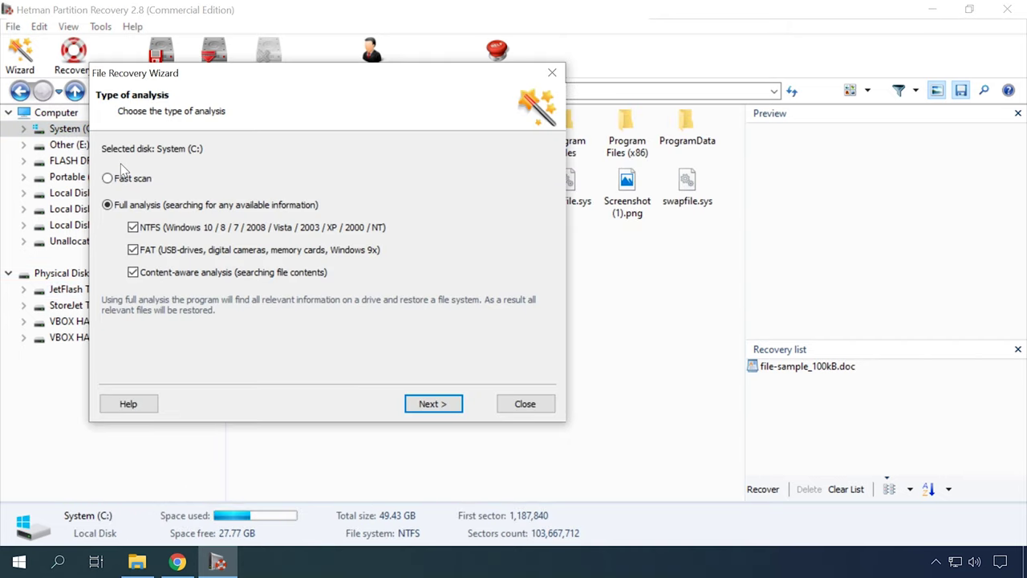
pyautogui.click(122, 179)
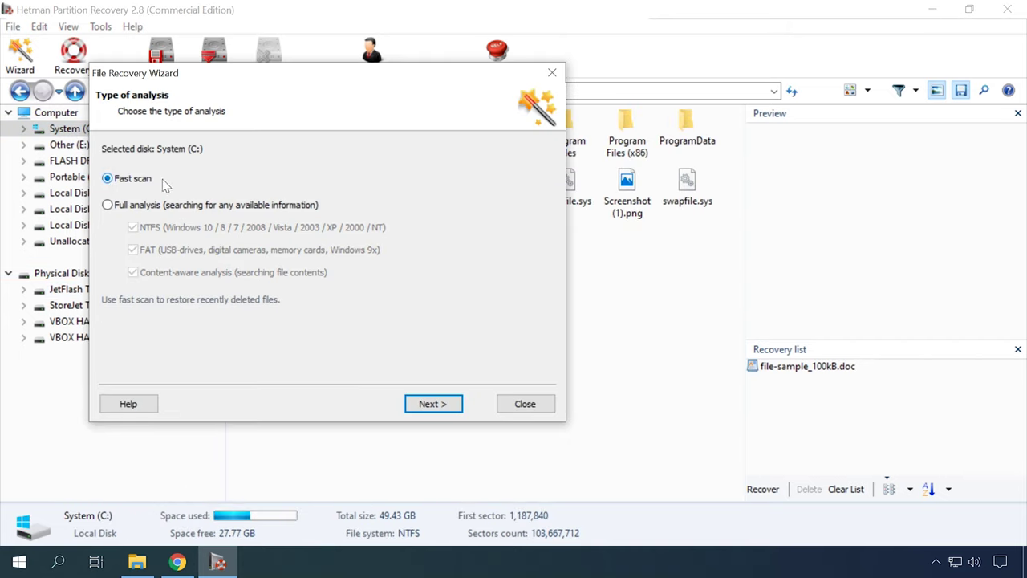
pyautogui.click(110, 206)
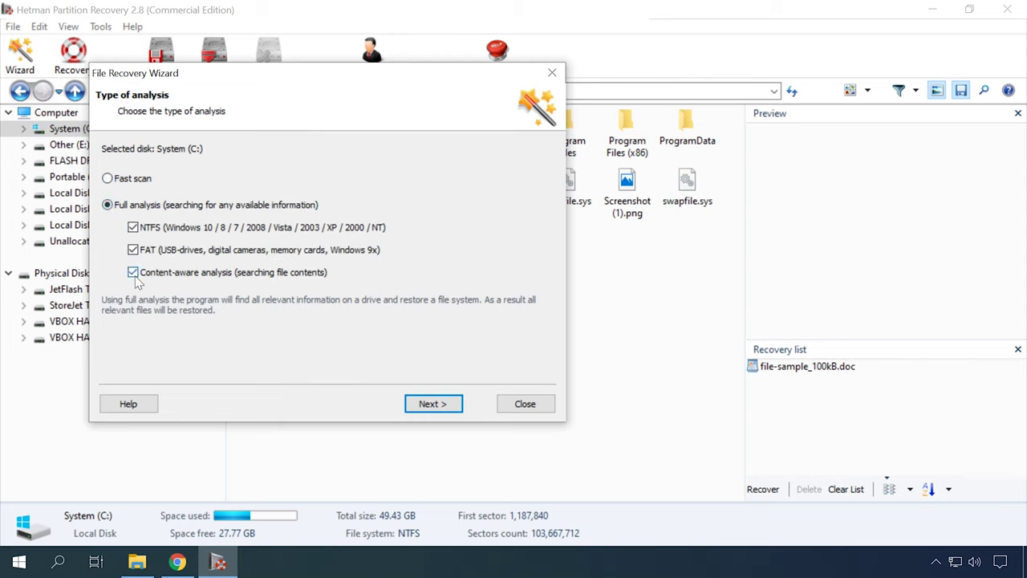
pyautogui.click(431, 406)
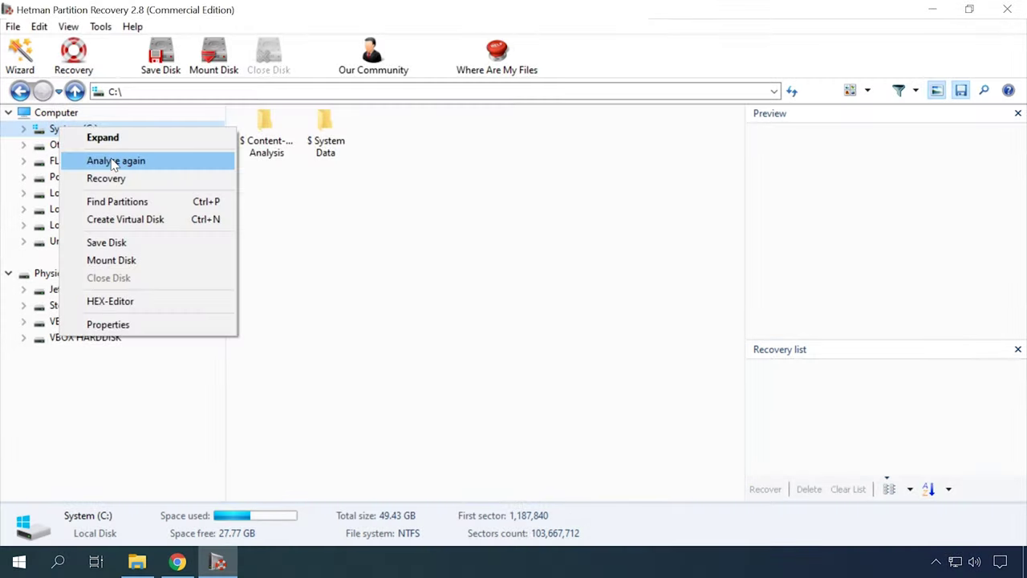
# Step: Re-analyse System (C:) with Fast scan and finish to view its contents
pyautogui.click(115, 159)
pyautogui.click(132, 178)
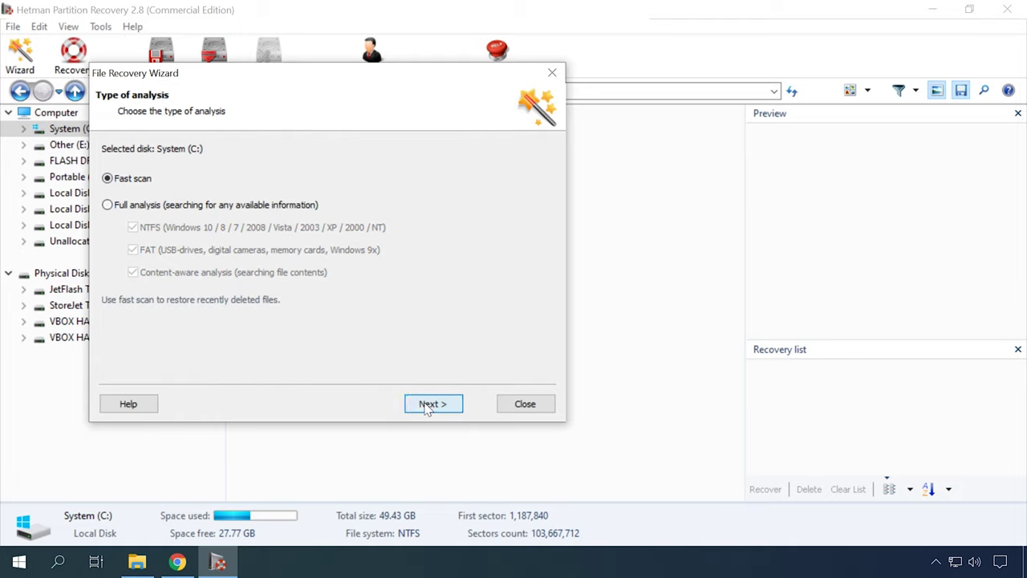
pyautogui.click(431, 405)
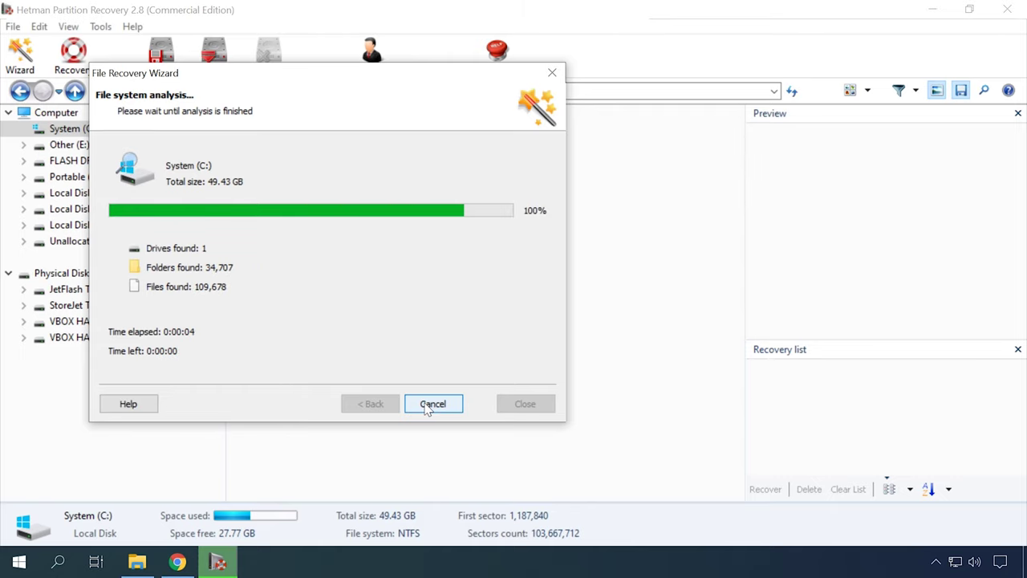
pyautogui.click(427, 408)
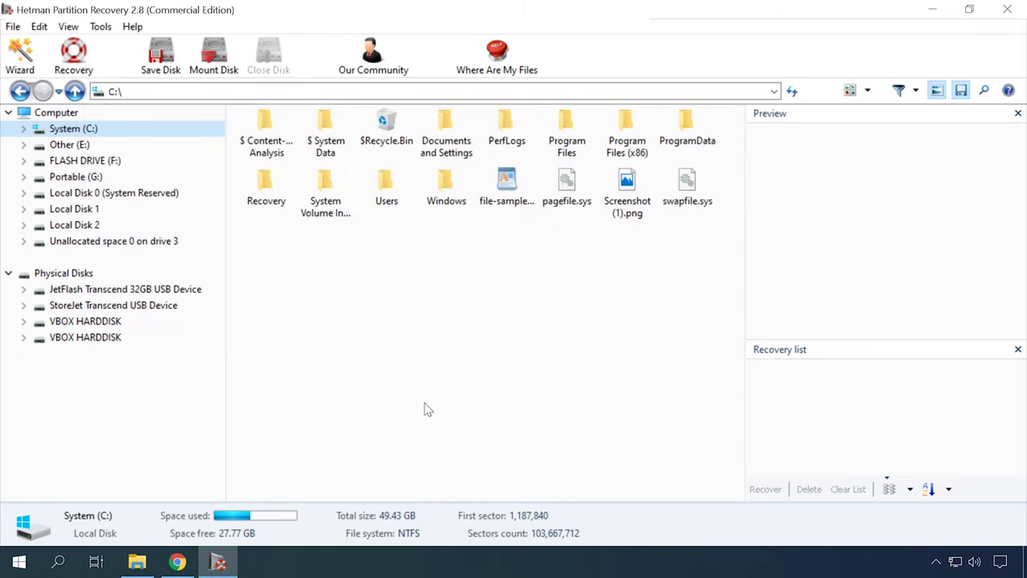
# Step: Preview Screenshot (1).png, file-sample_100kB.doc and pagefile.sys details in the Preview pane
pyautogui.click(626, 182)
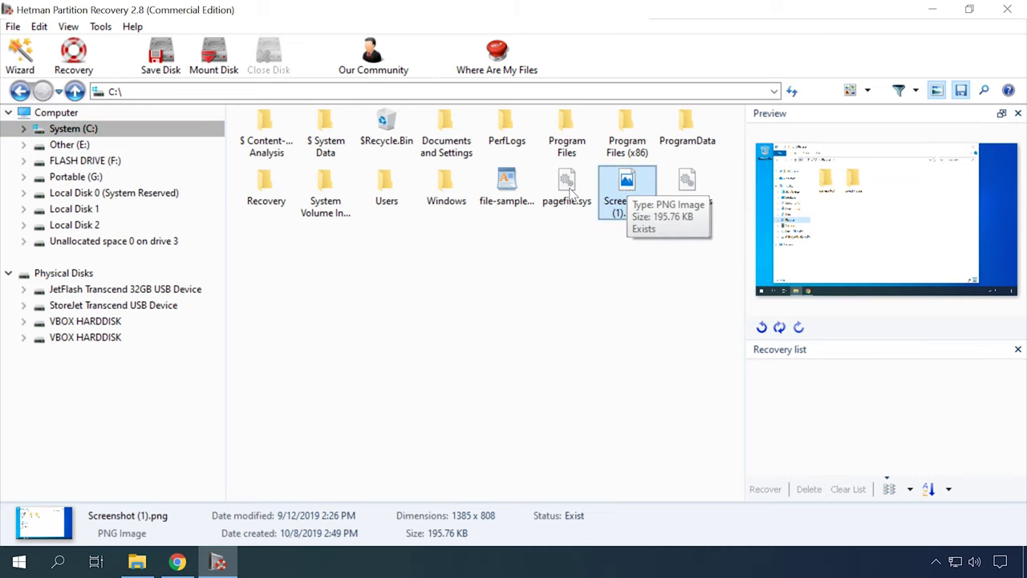
pyautogui.click(506, 186)
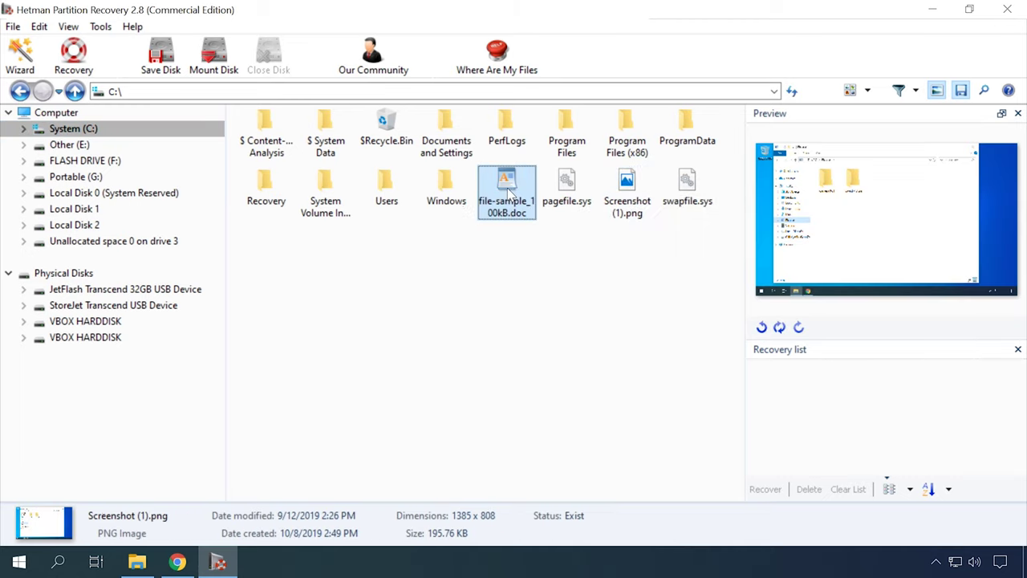
pyautogui.click(563, 188)
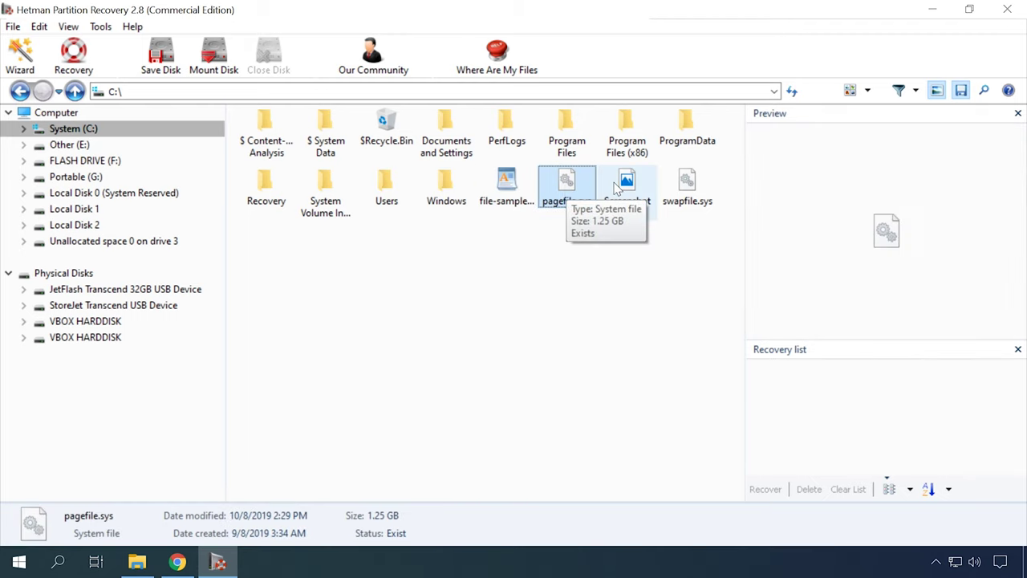
pyautogui.click(512, 184)
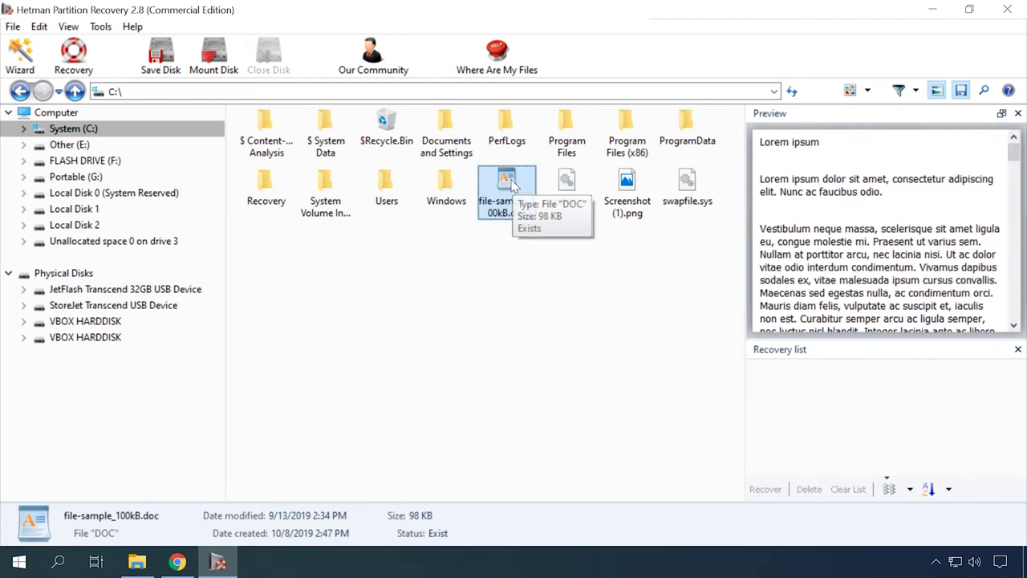
# Step: Drag file-sample_100kB.doc and Screenshot (1).png into the recovery list
pyautogui.moveTo(512, 183); pyautogui.dragTo(780, 389)
pyautogui.moveTo(619, 207); pyautogui.dragTo(784, 385)
pyautogui.click(497, 306)
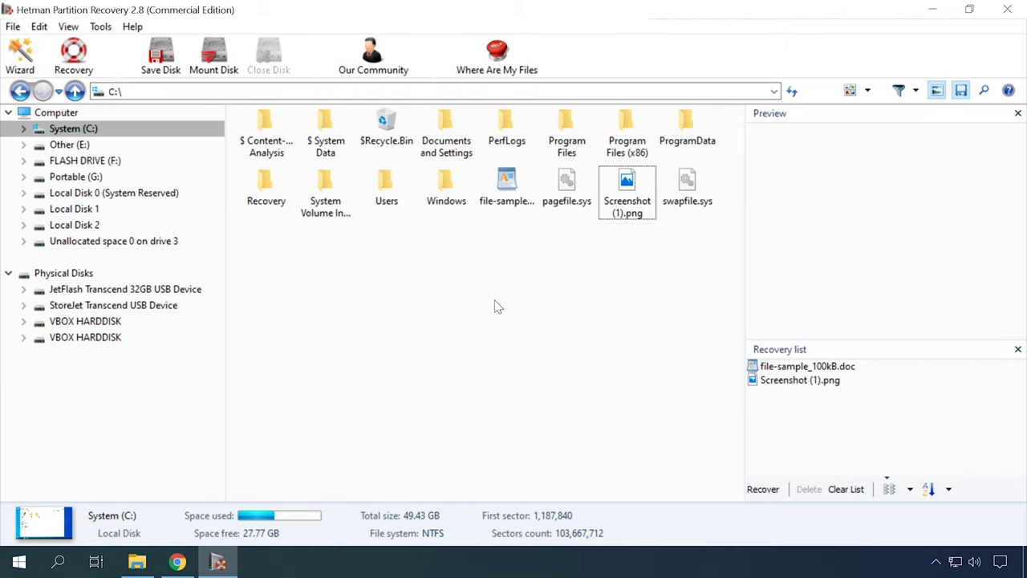
# Step: Start recovery, compare the CD/DVD, ISO and FTP methods, and proceed with Save to hard disk
pyautogui.click(74, 53)
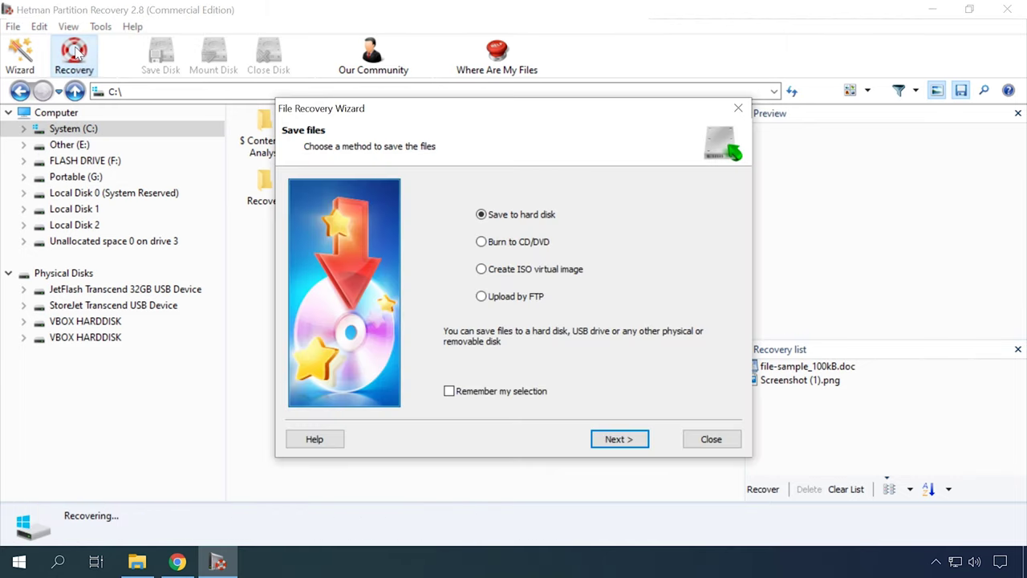
pyautogui.click(523, 243)
pyautogui.click(523, 272)
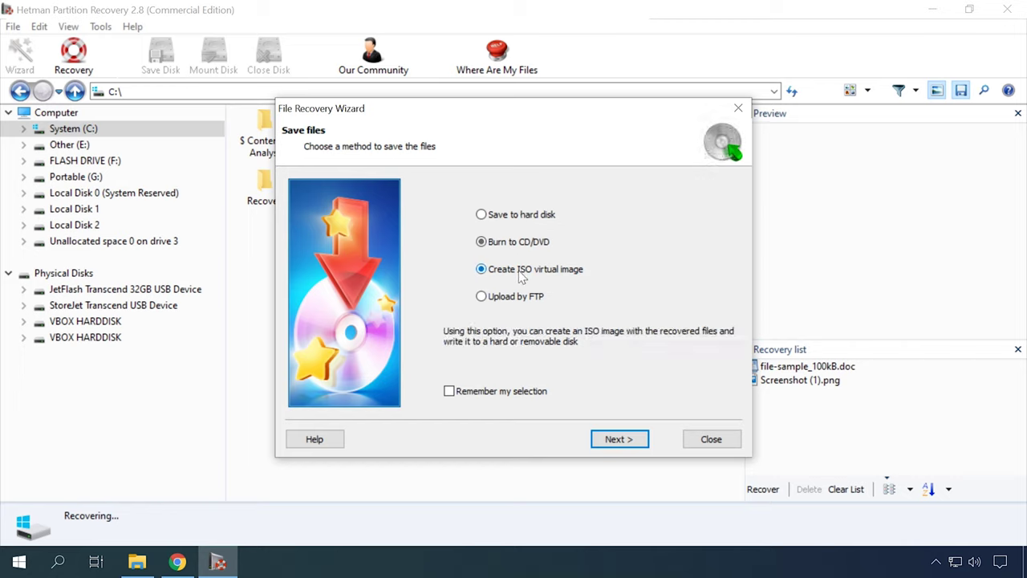
pyautogui.click(518, 300)
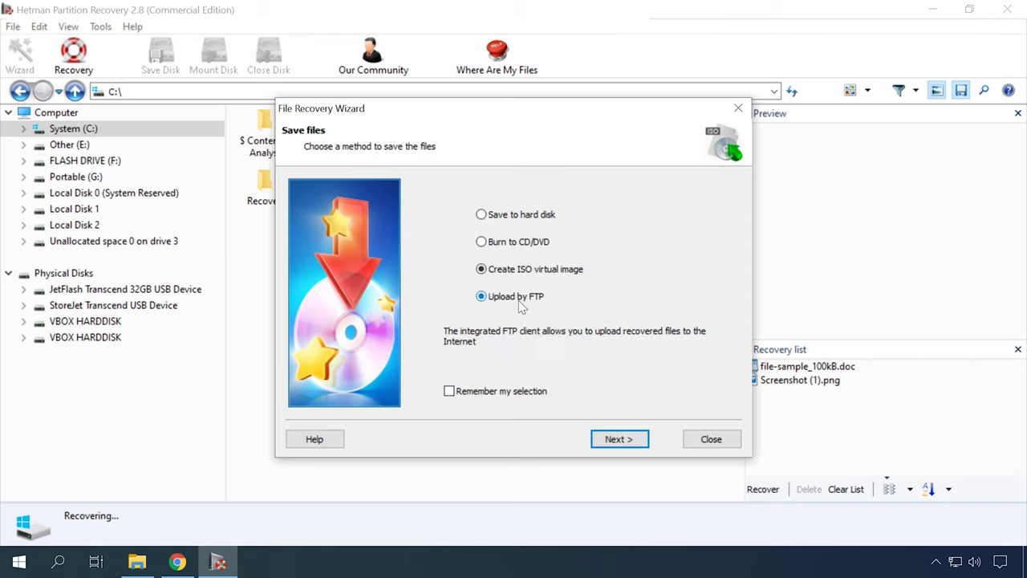
pyautogui.click(513, 215)
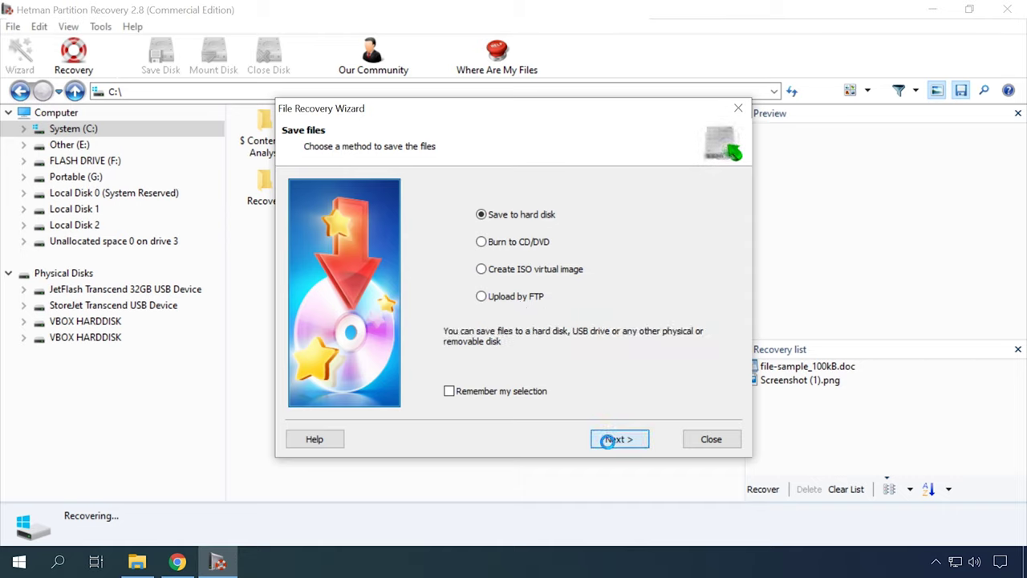
pyautogui.click(608, 441)
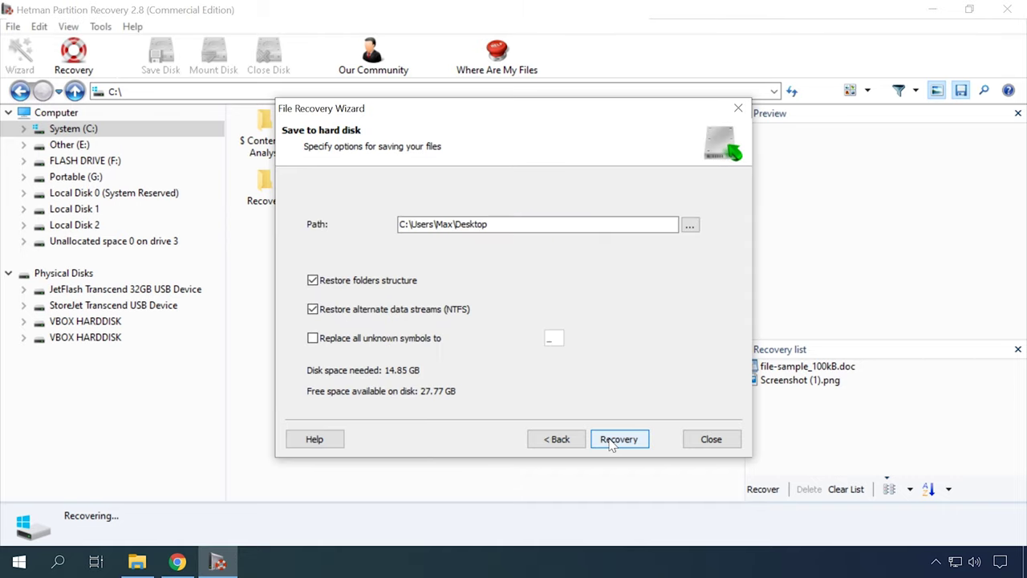